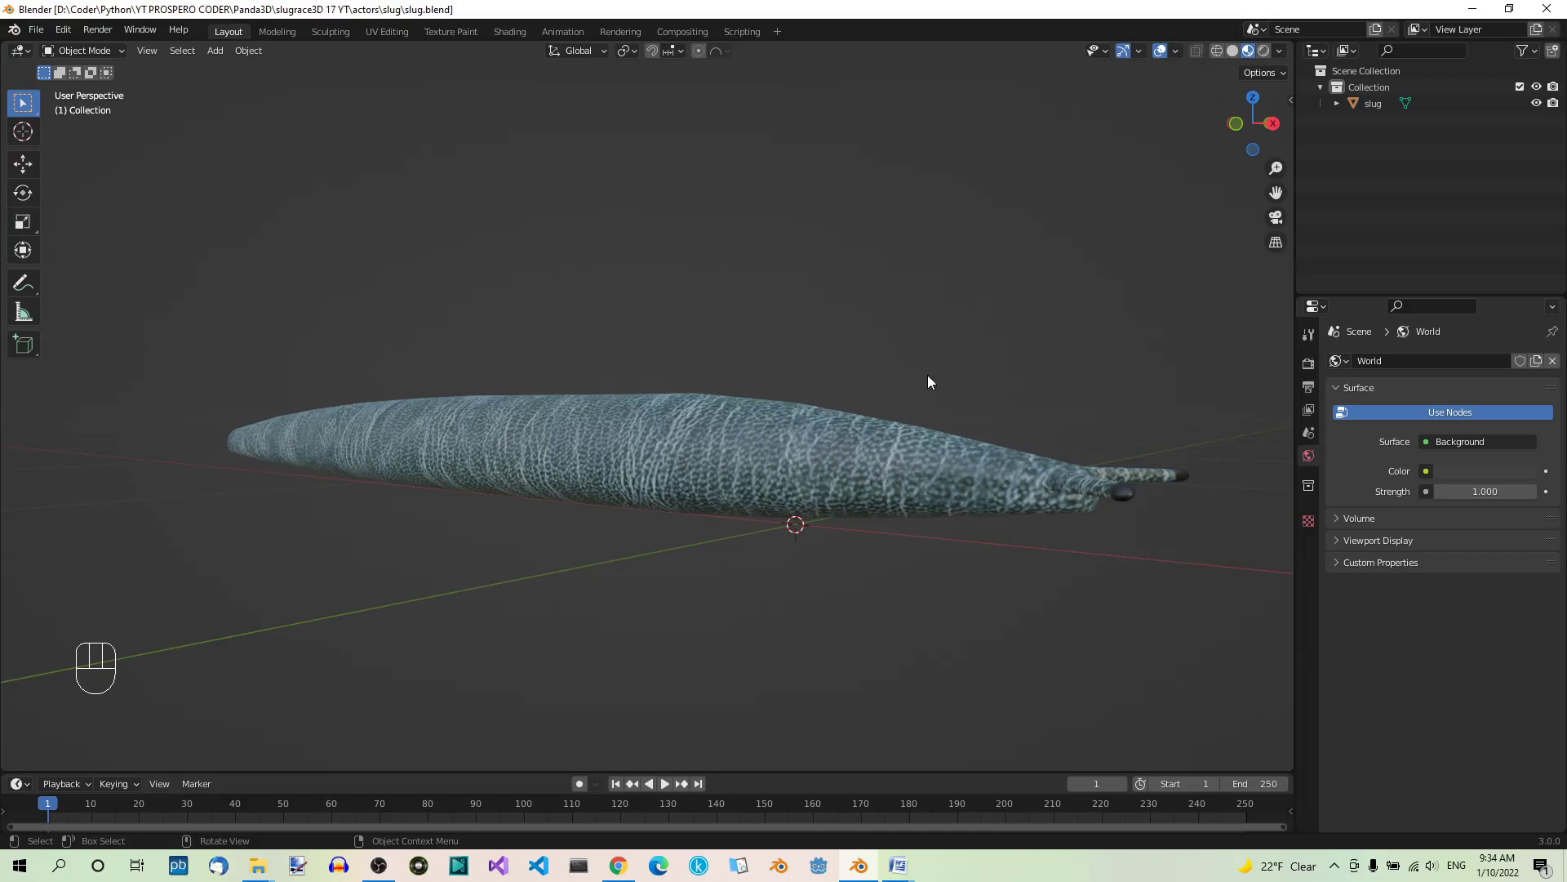
# Step: Switch the viewport to solid shading and place the 3D cursor at the slug's tail end in top view
pyautogui.press('KP_7')
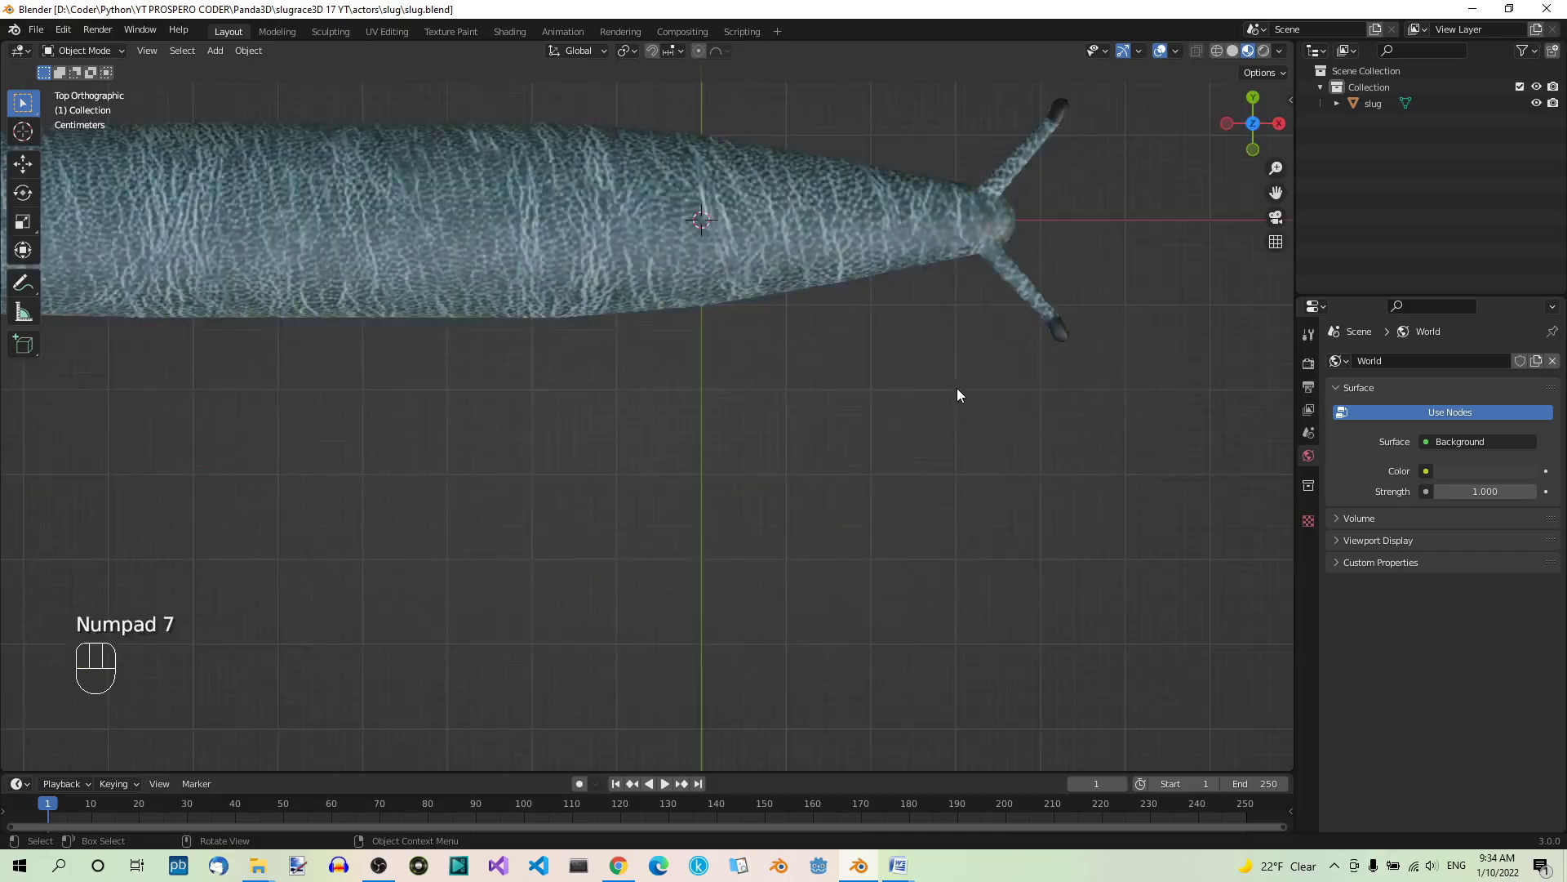
pyautogui.scroll(-4, 960, 398)
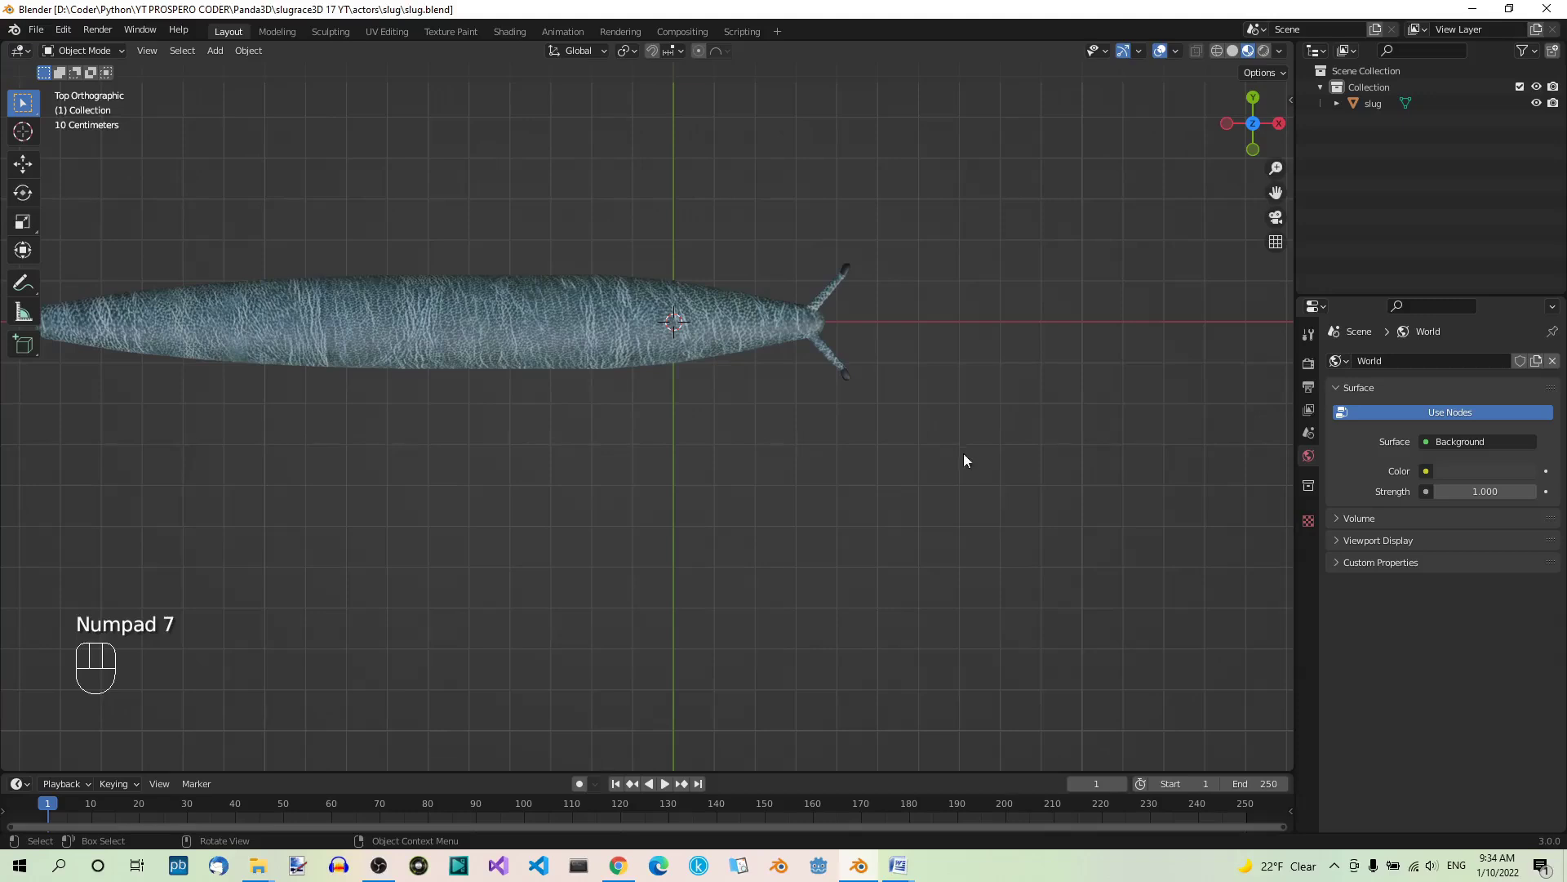
pyautogui.keyDown('shift'); pyautogui.moveTo(844, 474); pyautogui.dragTo(952, 519, button='middle'); pyautogui.keyUp('shift')
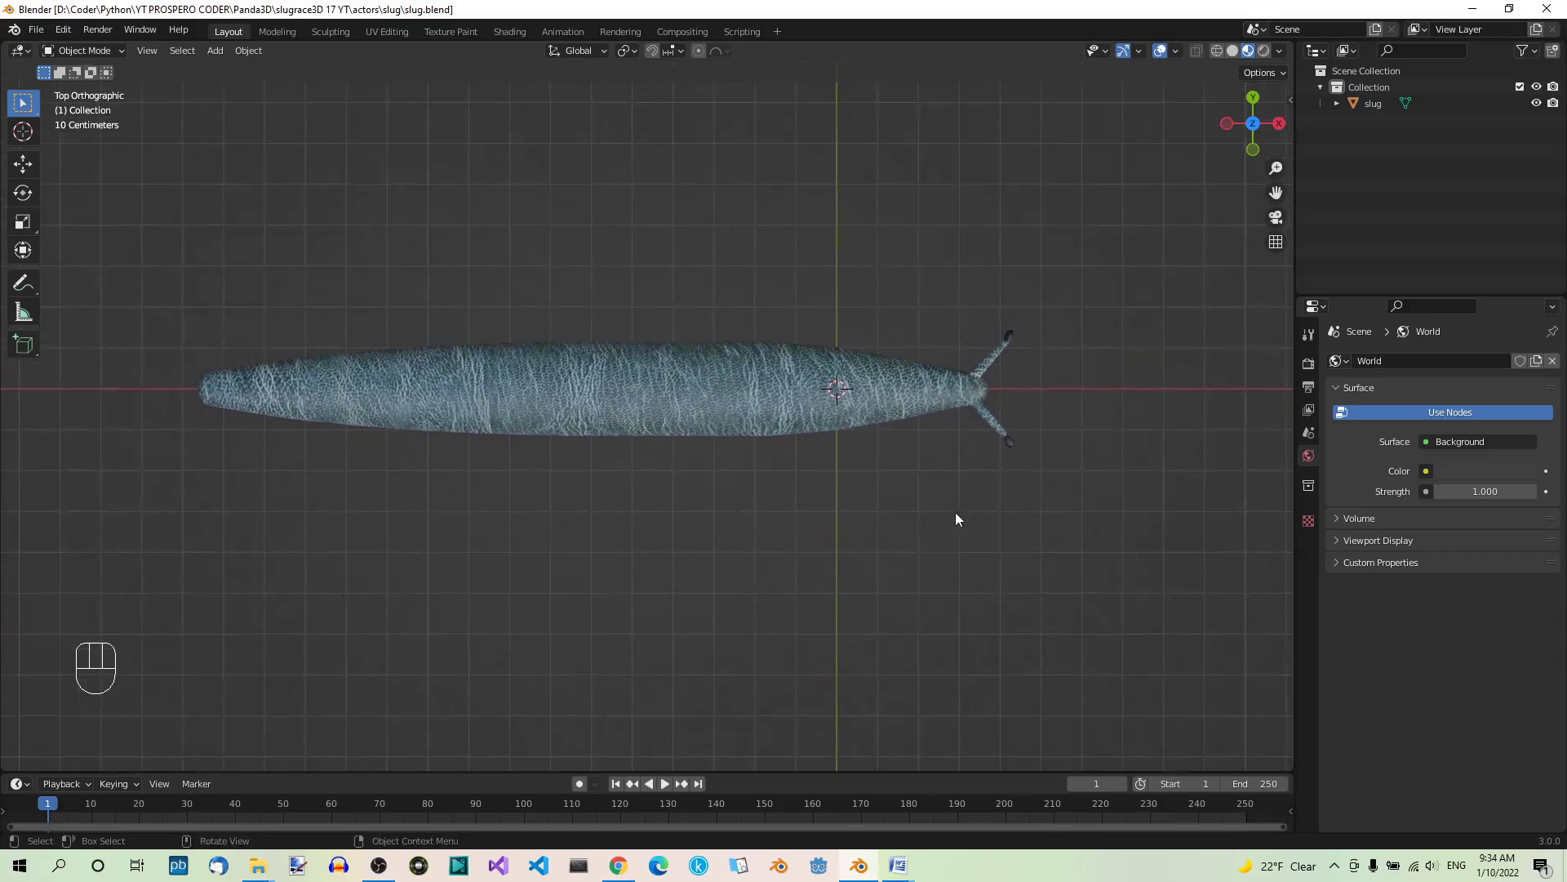
pyautogui.click(1233, 50)
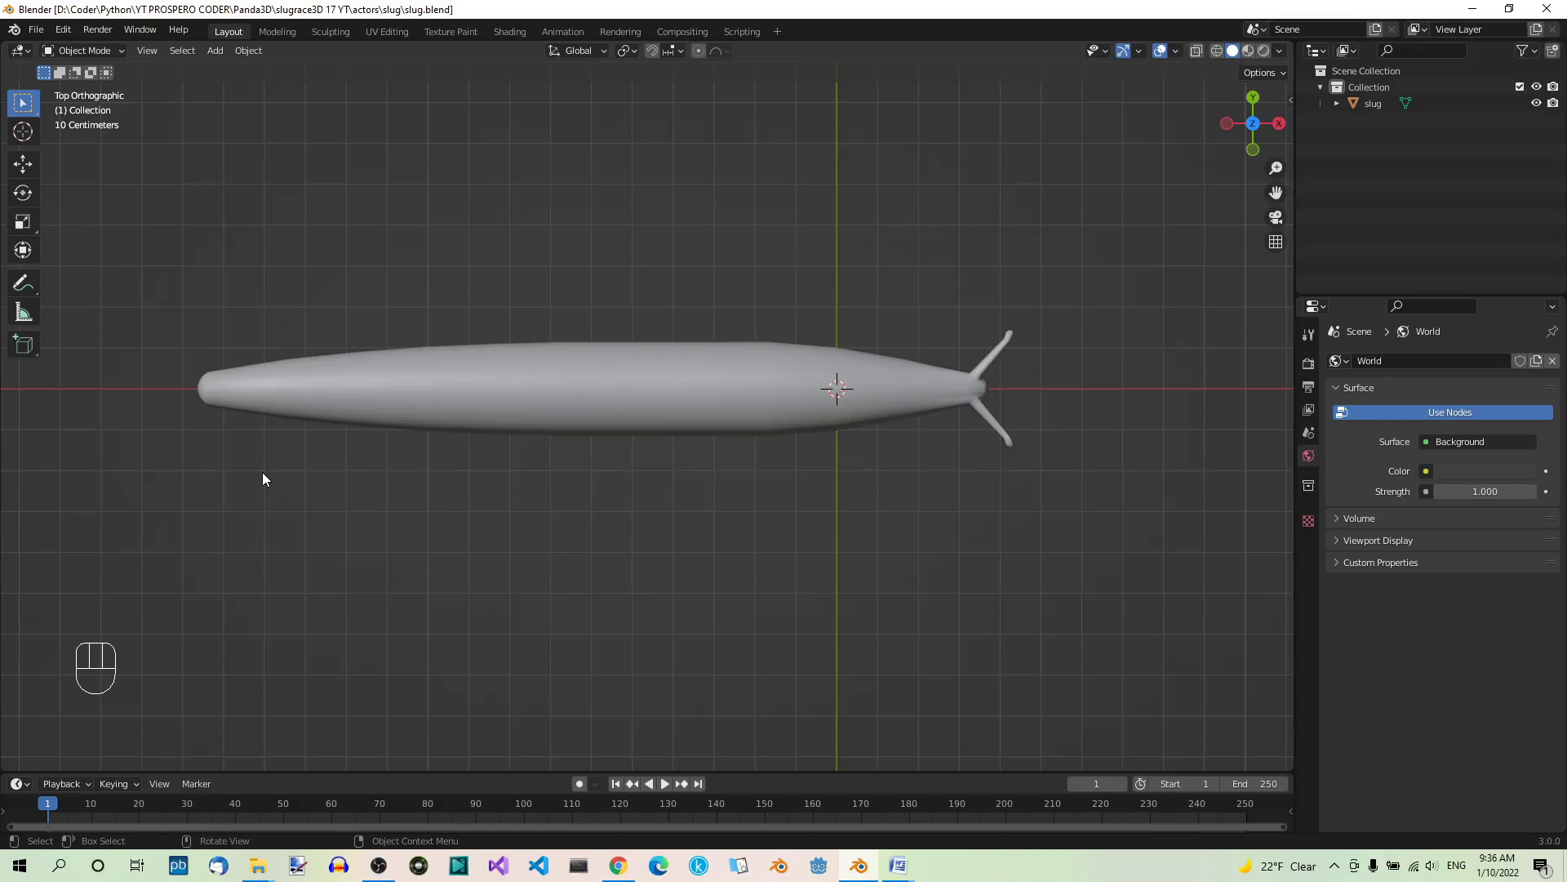
pyautogui.keyDown('shift'); pyautogui.rightClick(219, 389); pyautogui.keyUp('shift')
# Step: Add an armature at the 3D cursor while in front view
pyautogui.press('KP_1')
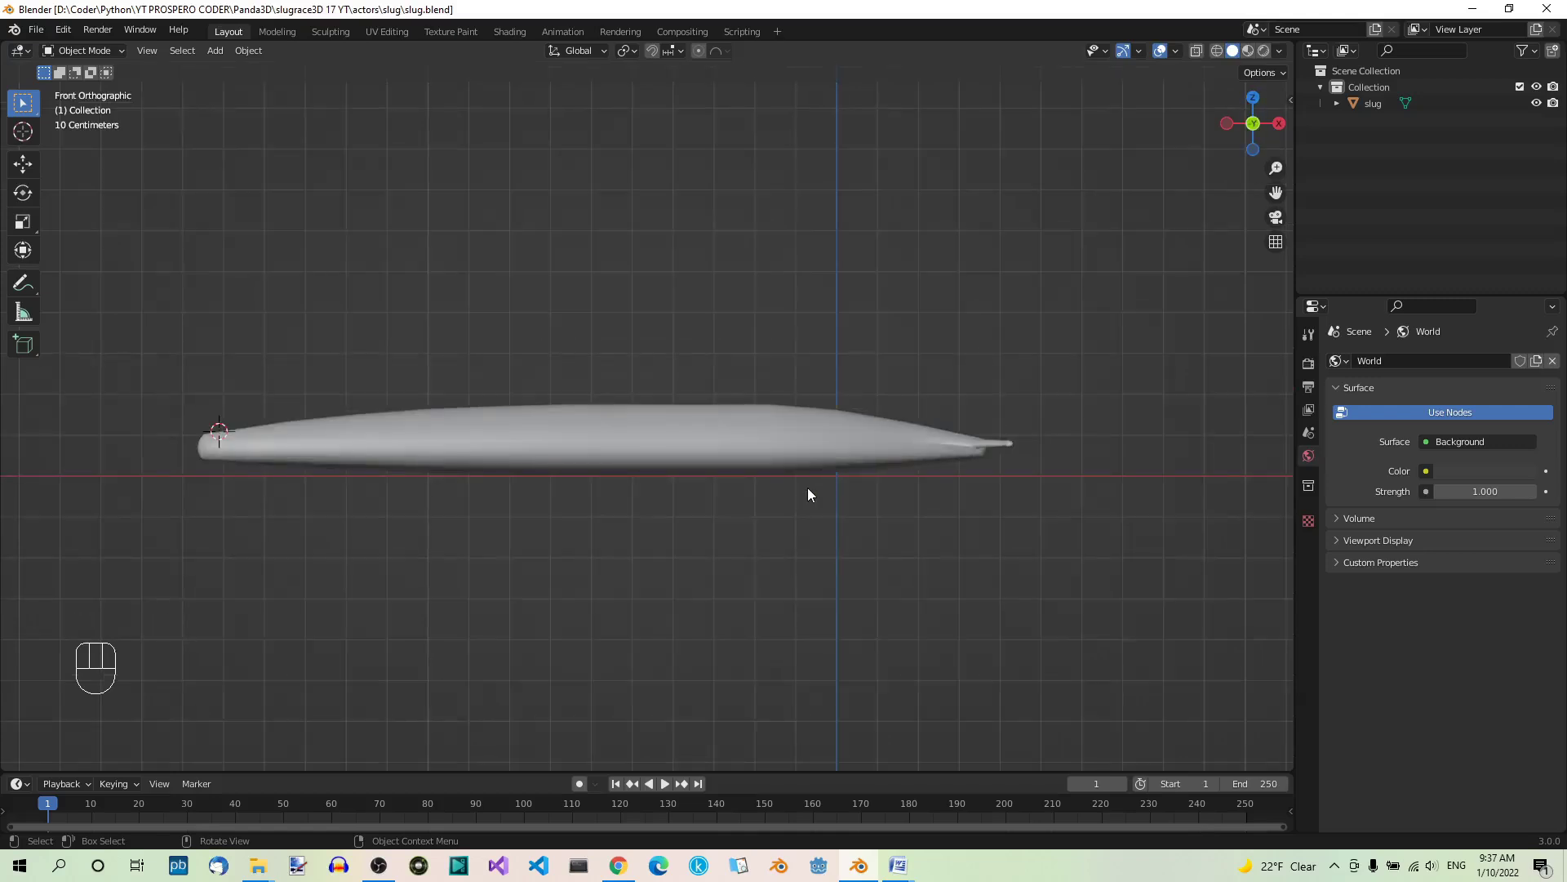
pyautogui.hotkey('shift', 'a')
pyautogui.moveTo(806, 488)
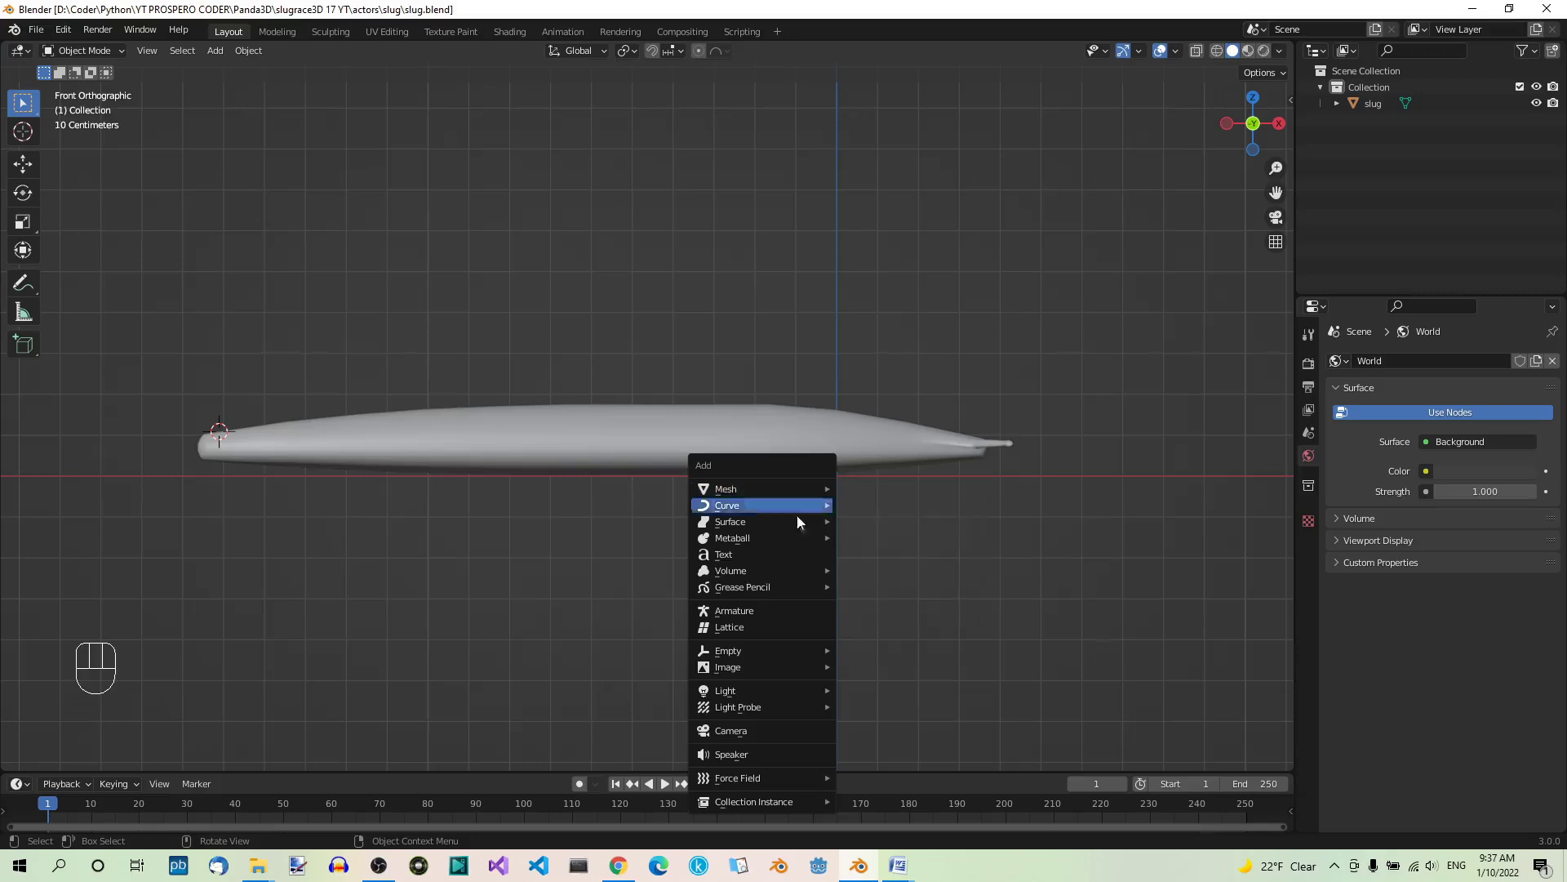
pyautogui.click(767, 612)
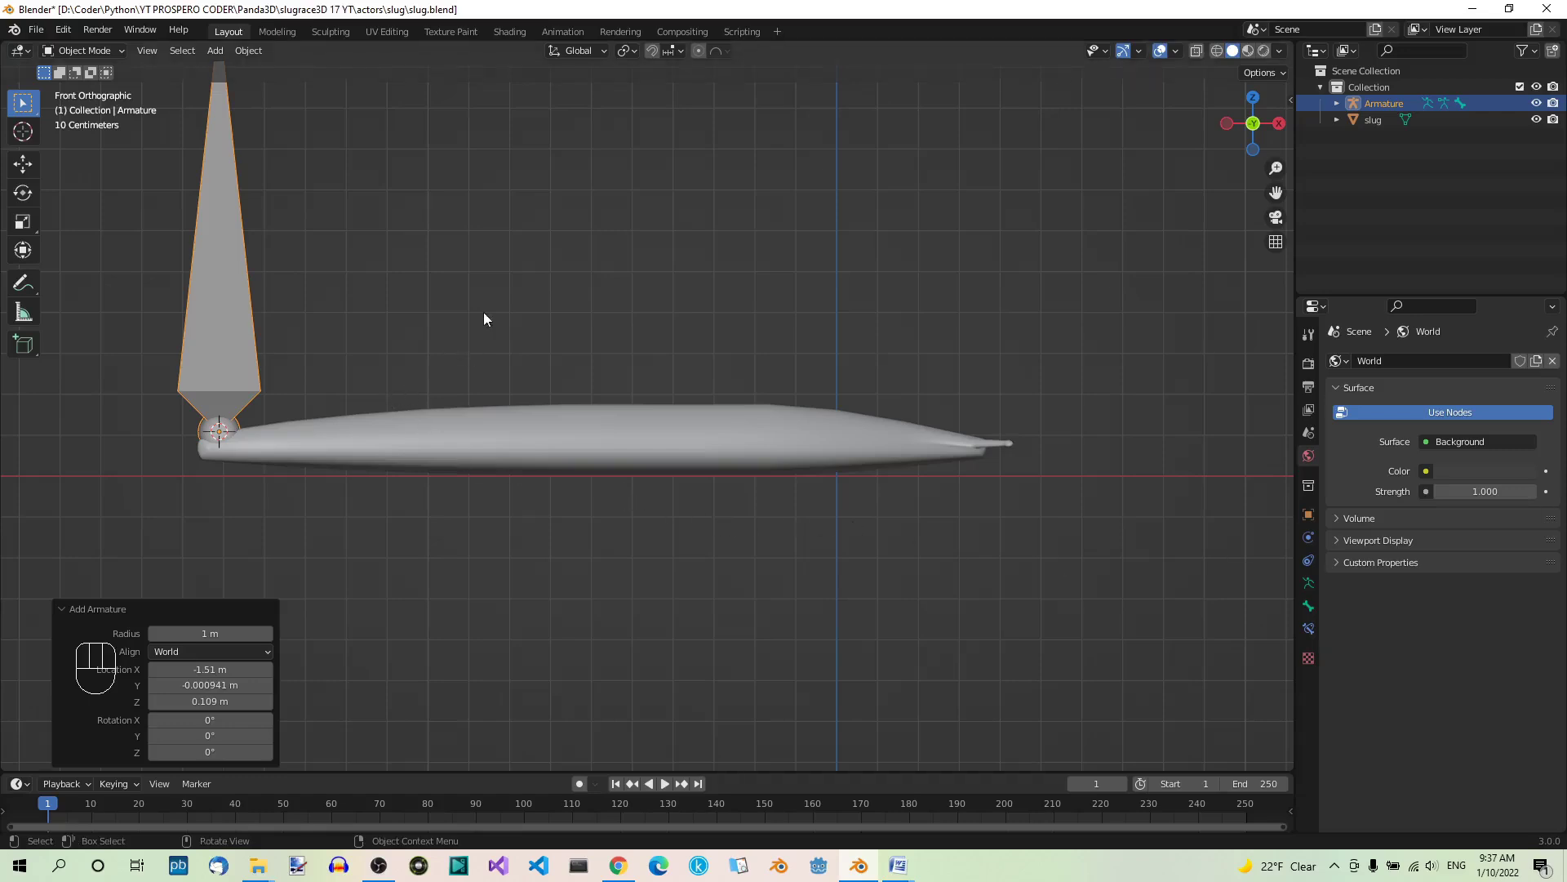
# Step: Enter Edit Mode on the armature and scale the whole bone to 0.15
pyautogui.press('Tab')
pyautogui.scroll(-1, 484, 312)
pyautogui.keyDown('shift'); pyautogui.moveTo(483, 312); pyautogui.dragTo(604, 375, button='middle'); pyautogui.keyUp('shift')
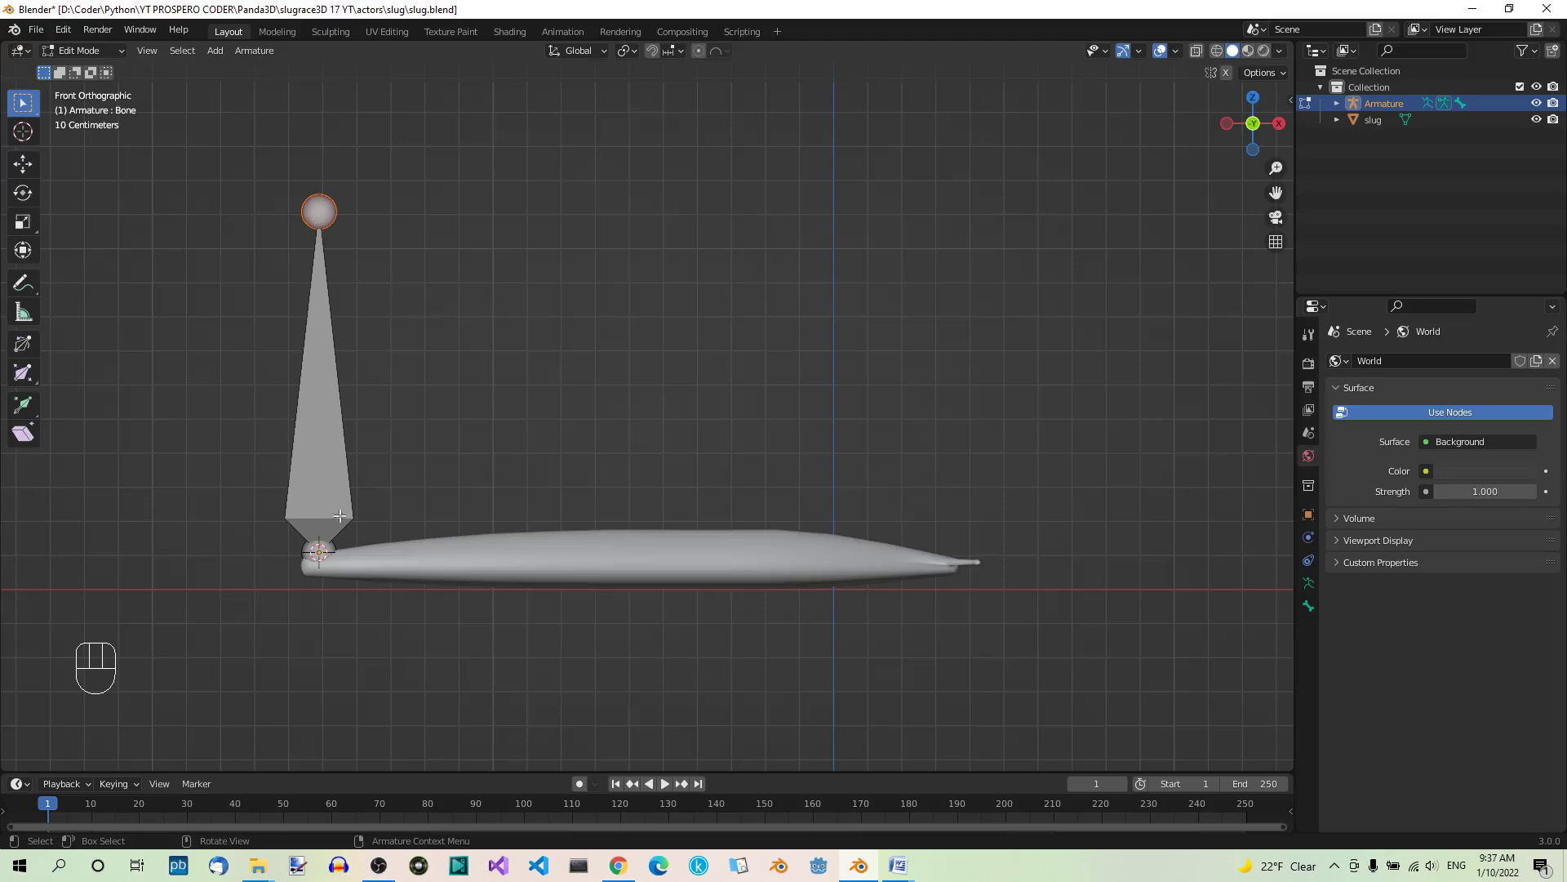
pyautogui.click(319, 550)
pyautogui.click(325, 416)
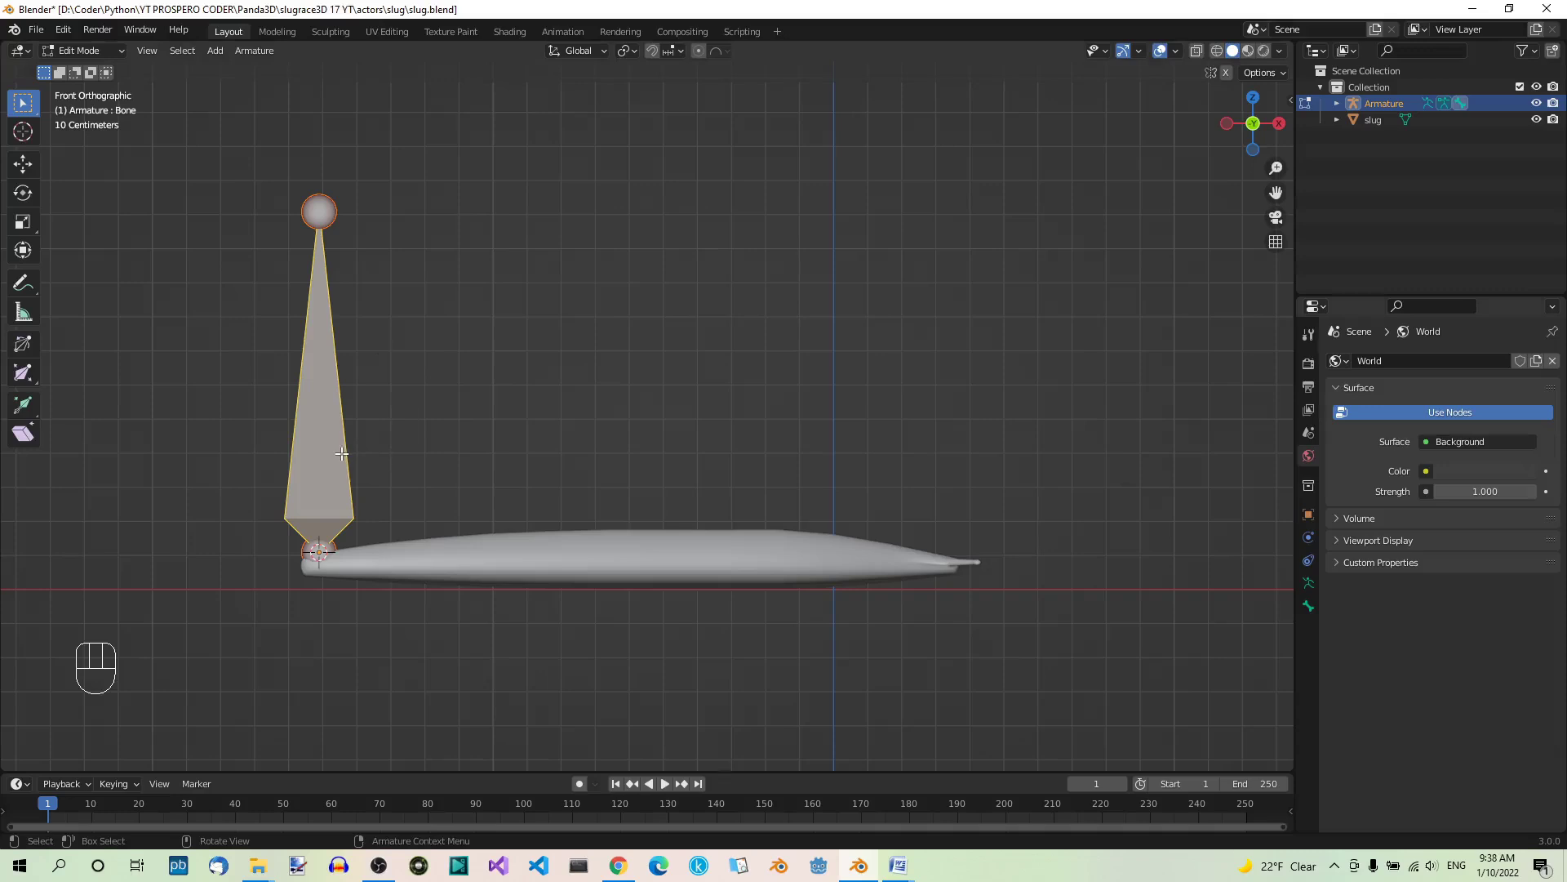
pyautogui.write('s')
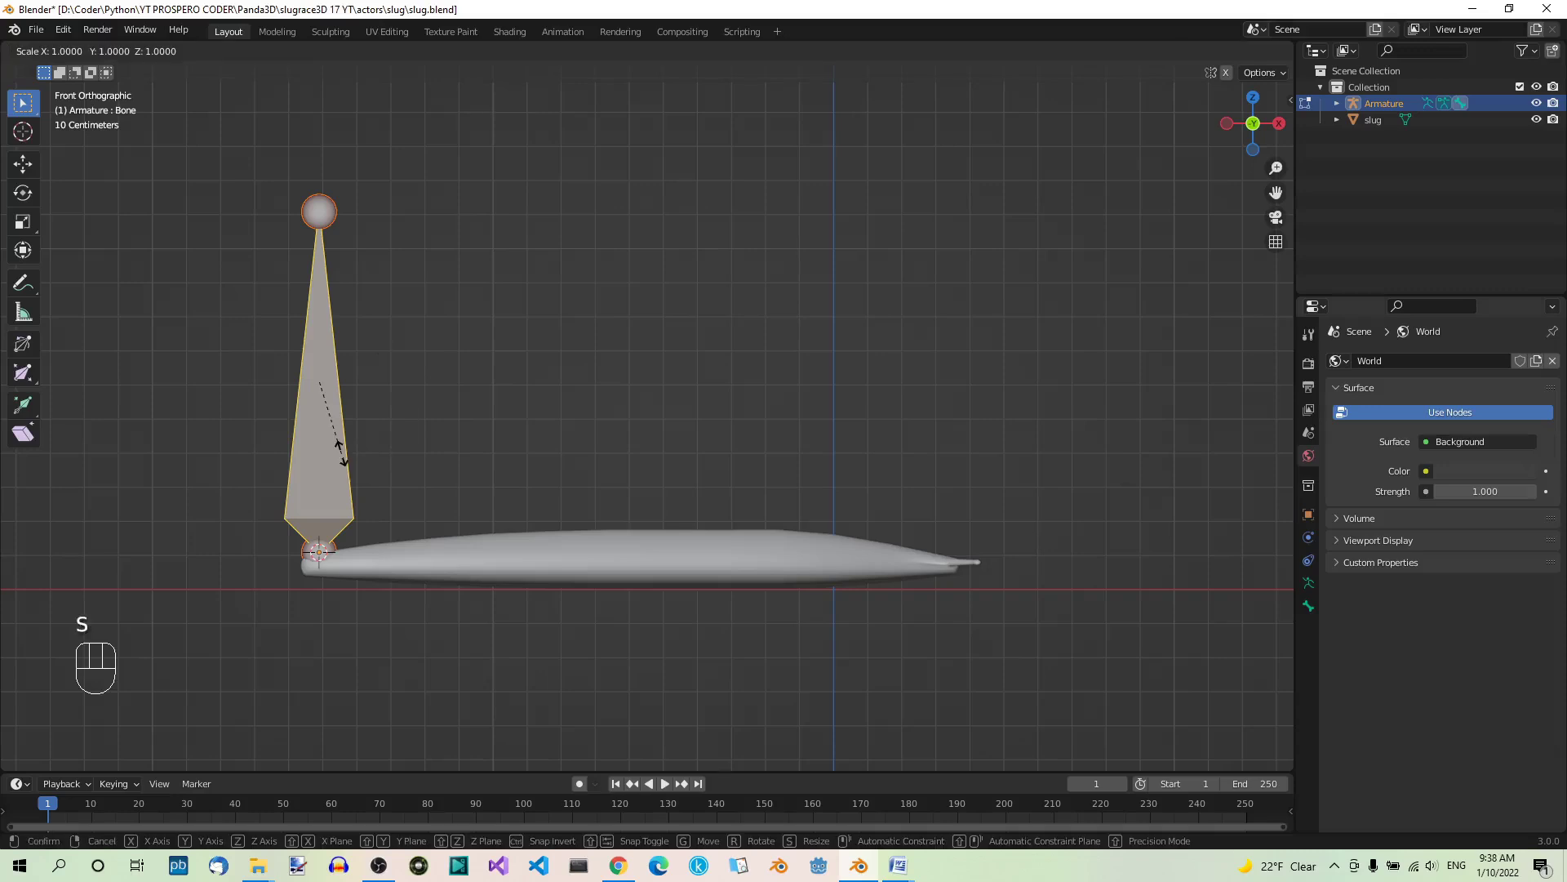
pyautogui.write('0.15')
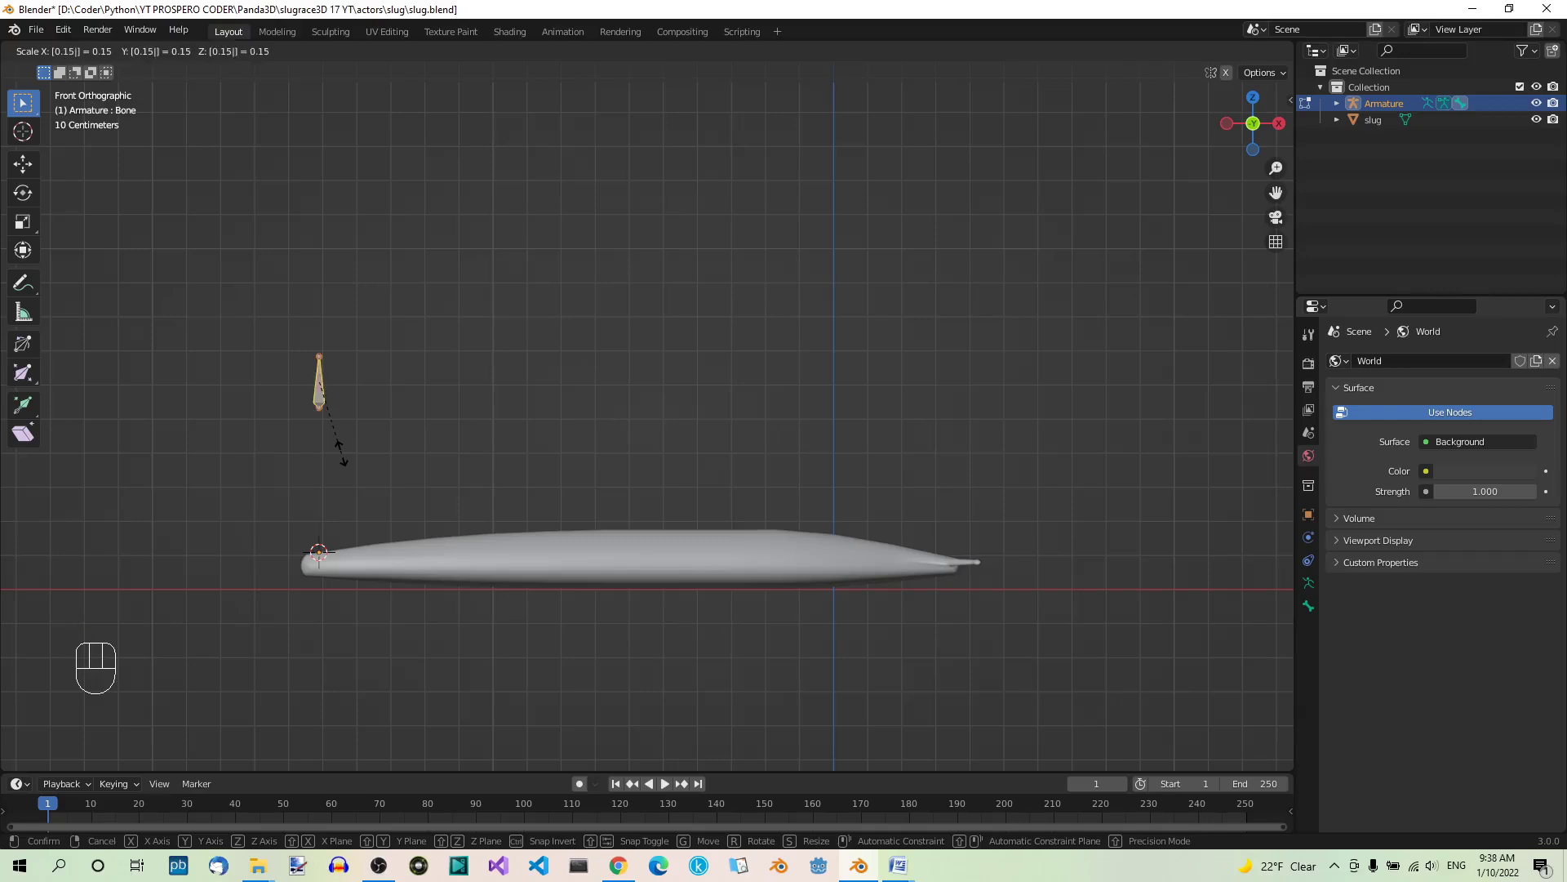
pyautogui.press('Return')
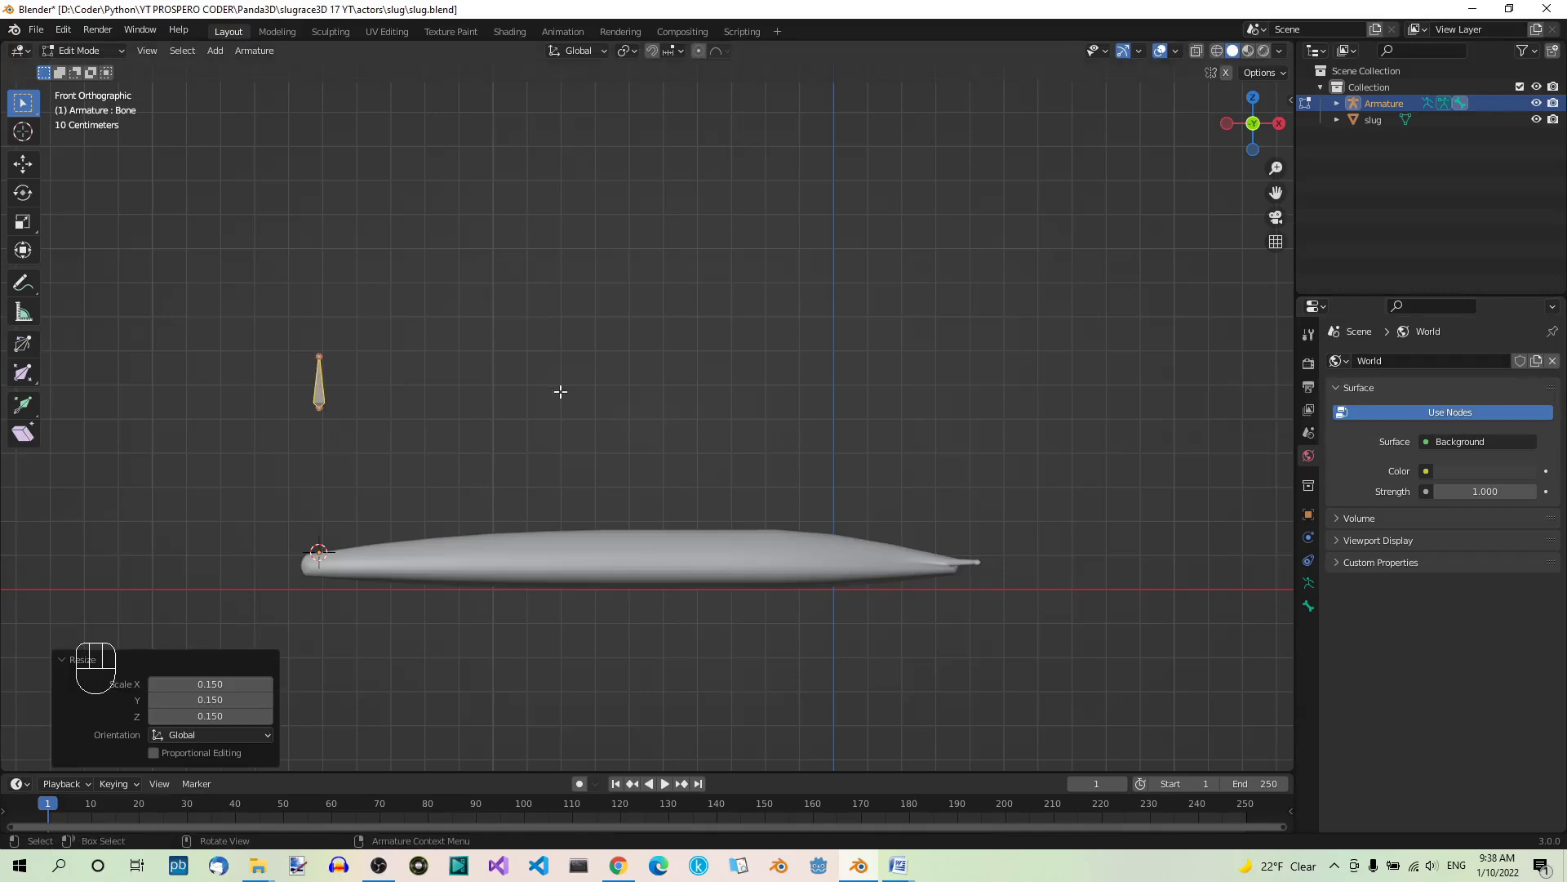
# Step: Move the bone about 0.47 m down along Z onto the slug's tail
pyautogui.press('g')
pyautogui.press('z')
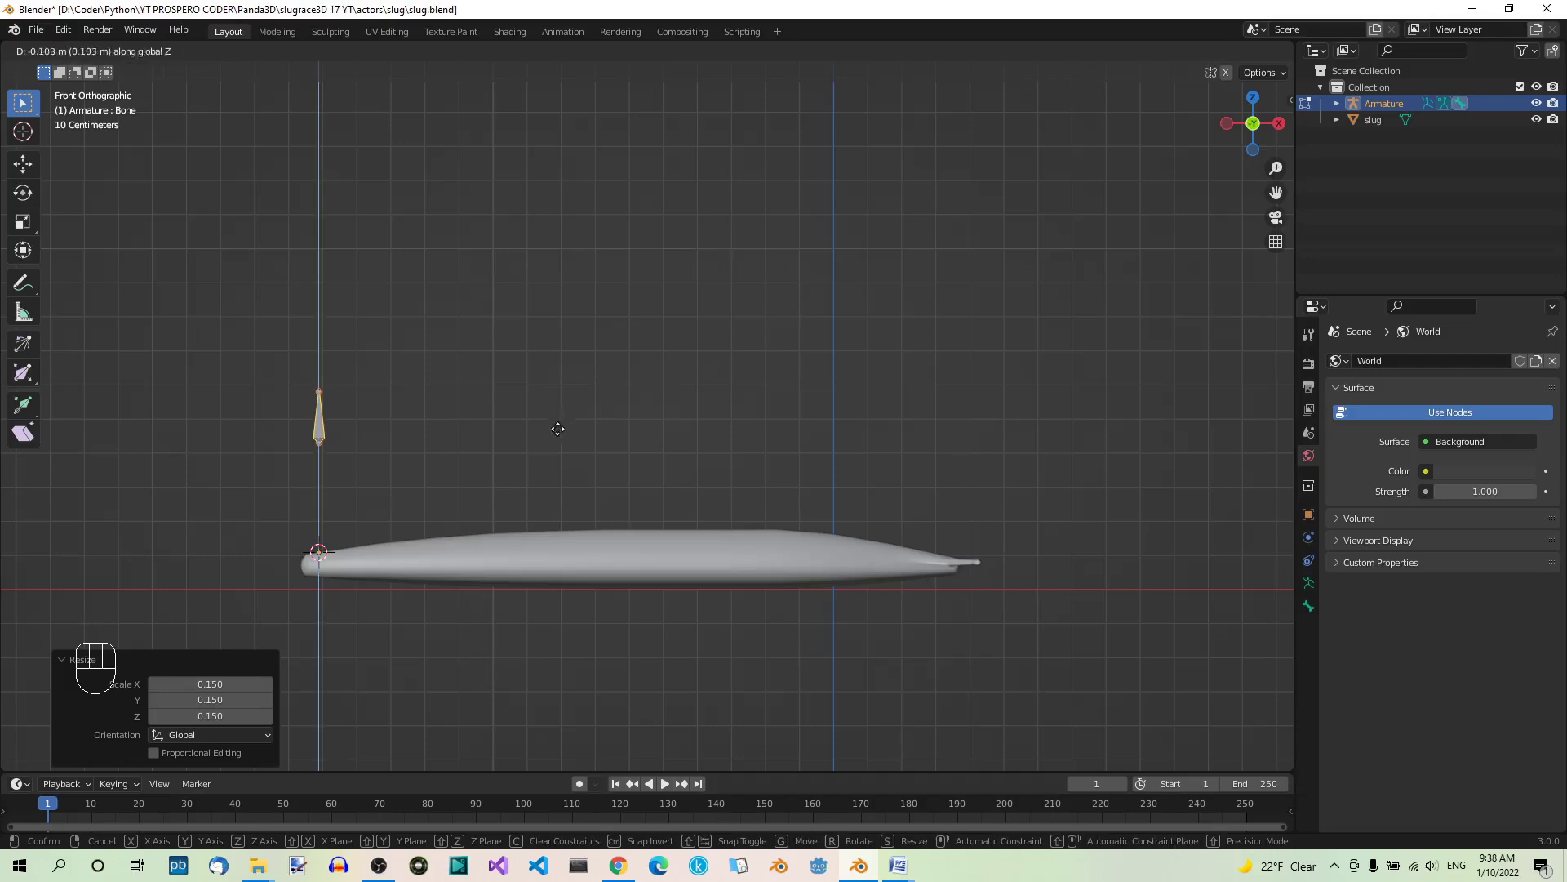
pyautogui.click(545, 552)
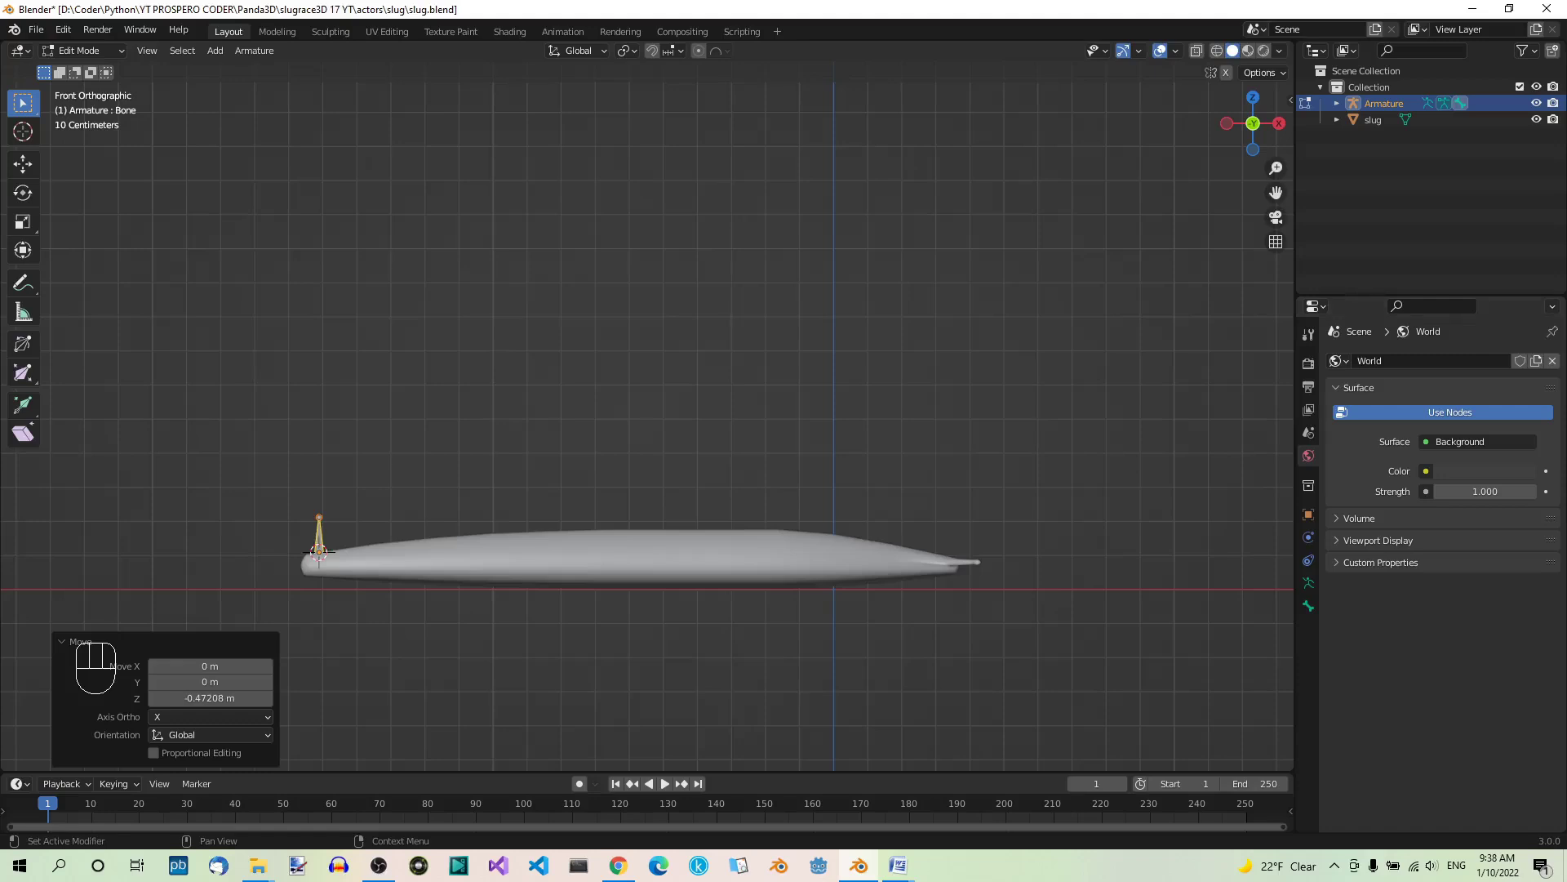
# Step: Enable the armature's In Front viewport display so its bones draw over the slug mesh
pyautogui.scroll(3, 433, 660)
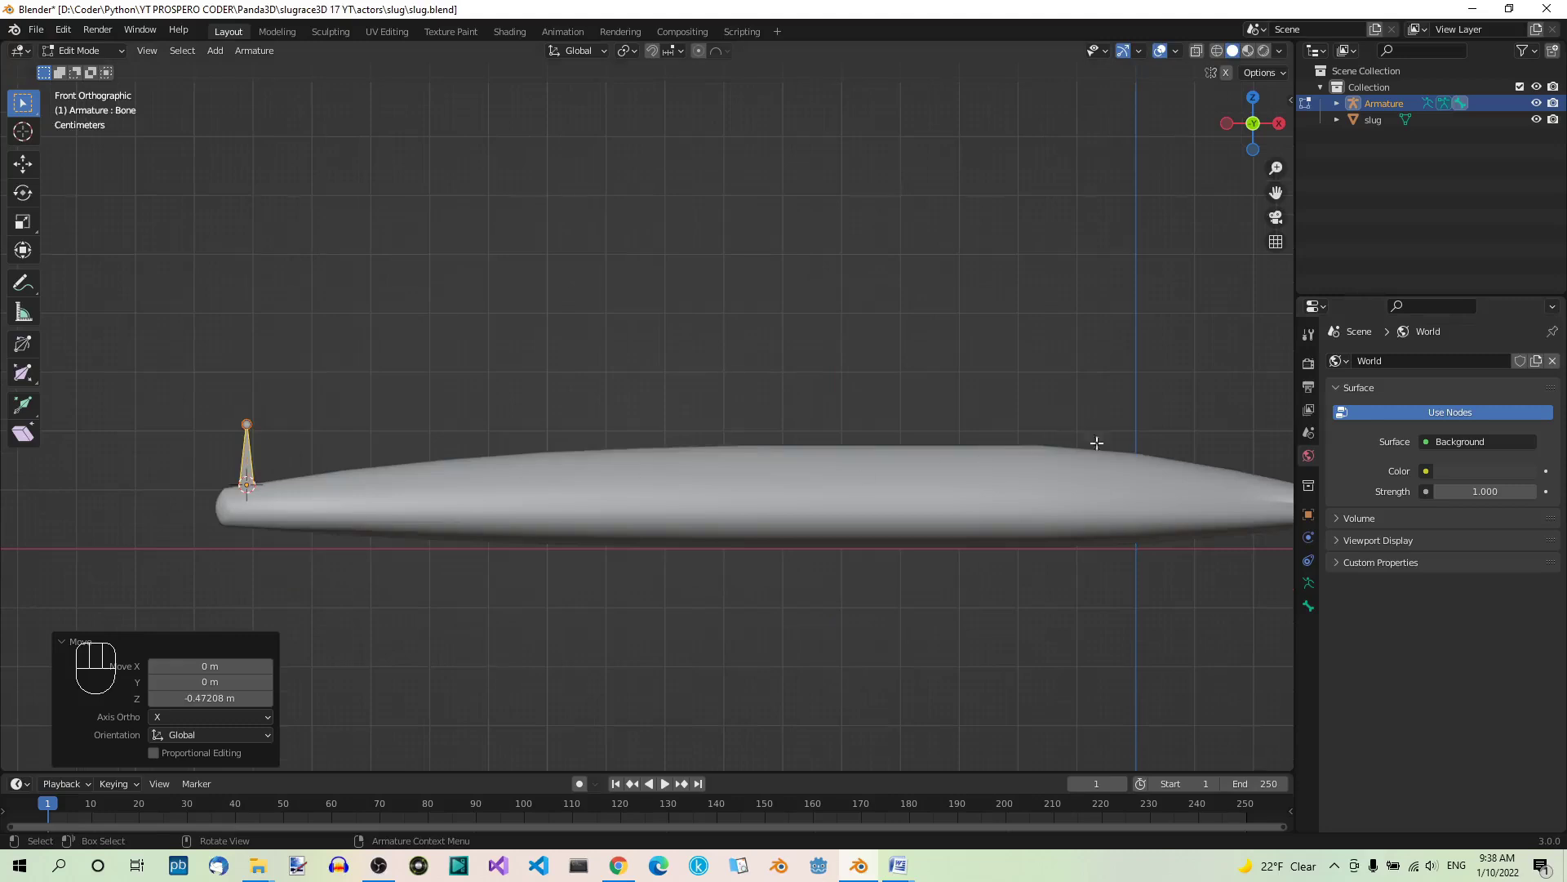
pyautogui.click(1309, 583)
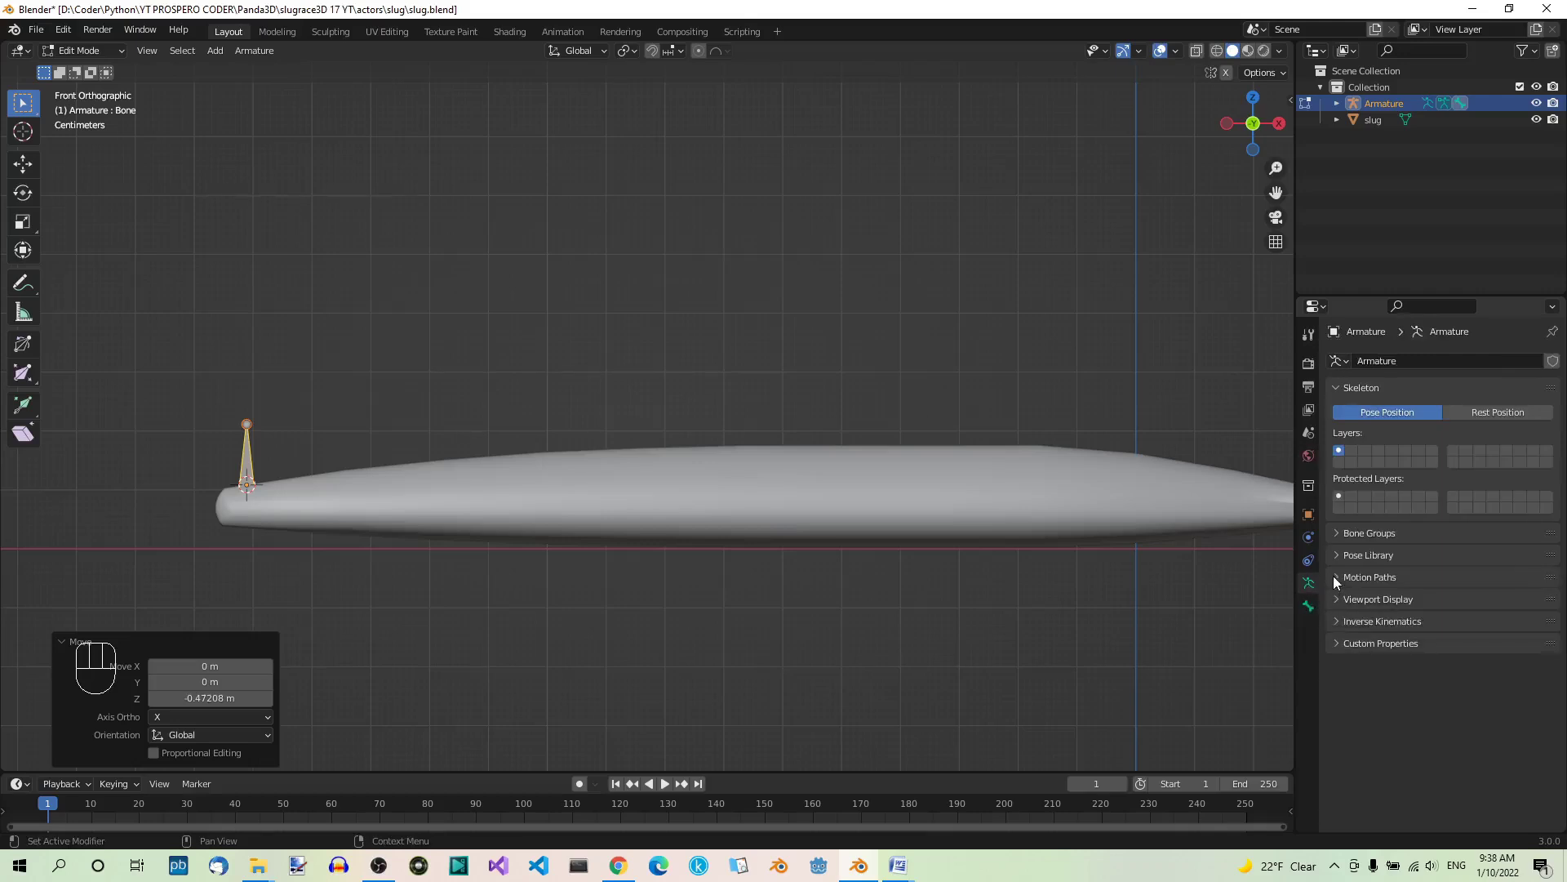
pyautogui.click(1337, 600)
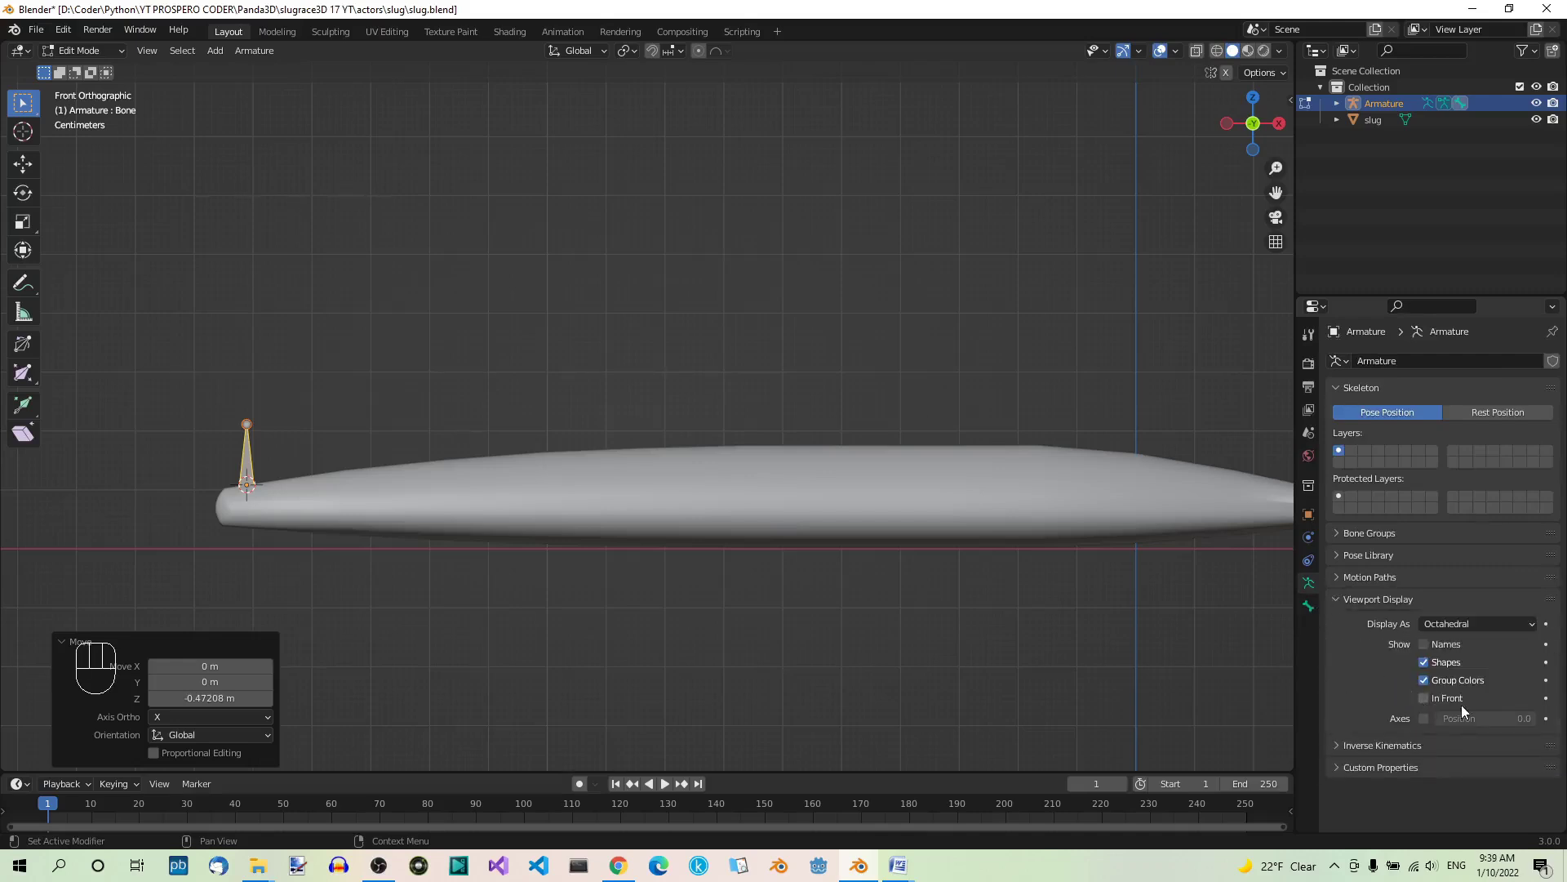
pyautogui.click(1424, 698)
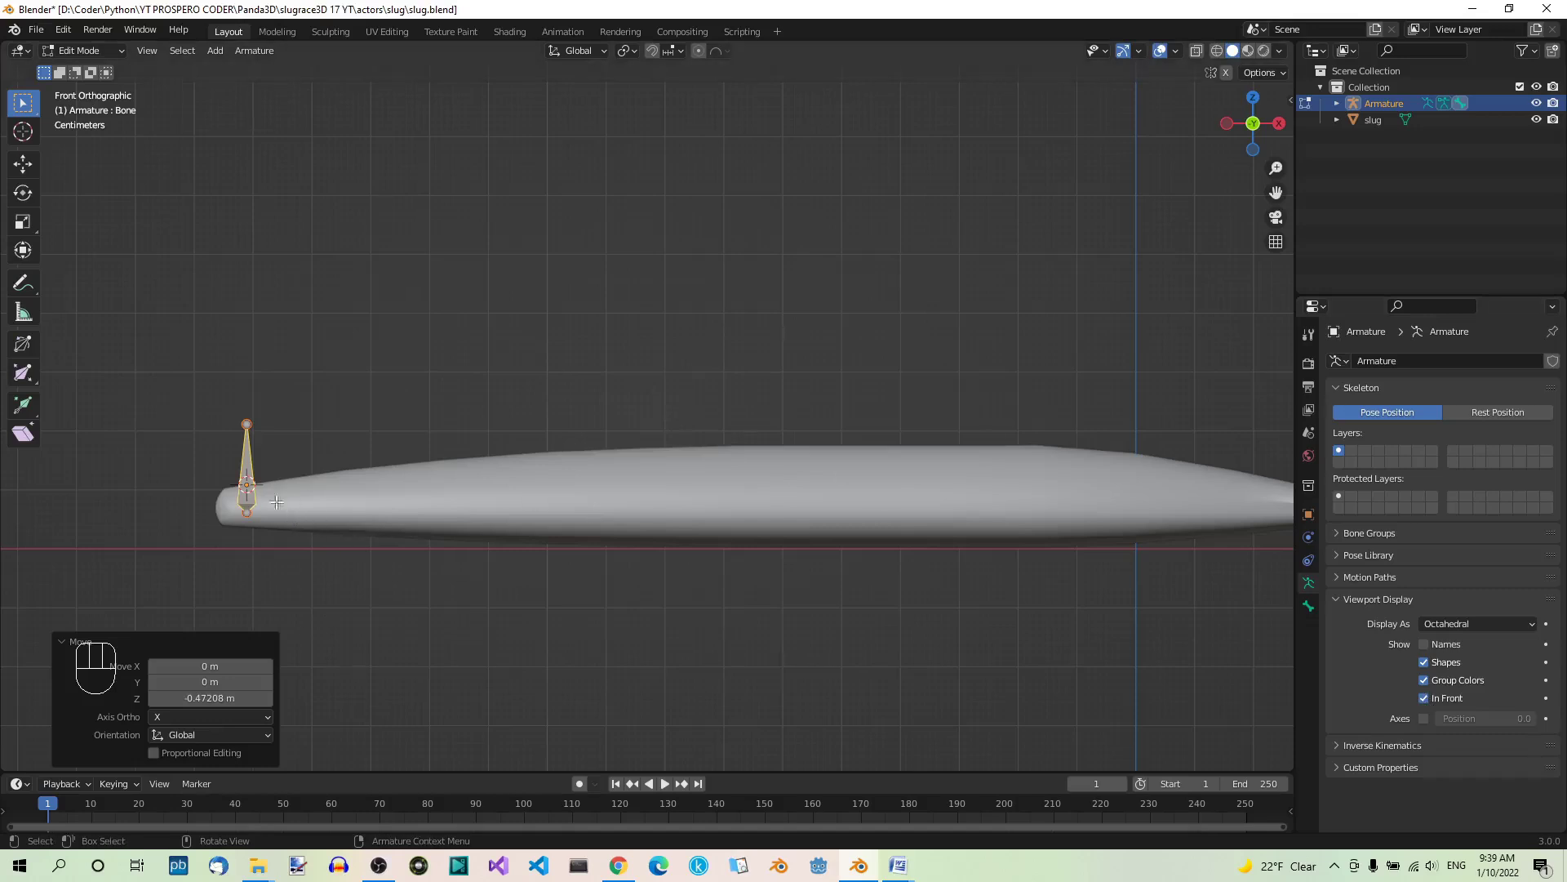
# Step: Adjust the bone's height along Z so its base sits inside the slug's tail
pyautogui.press('g')
pyautogui.press('z')
pyautogui.click(294, 523)
# Step: In wireframe shading, move the bone's tip about 0.17 m along X and -0.14 m along Z, onto the body's nearby edge loop
pyautogui.click(252, 419)
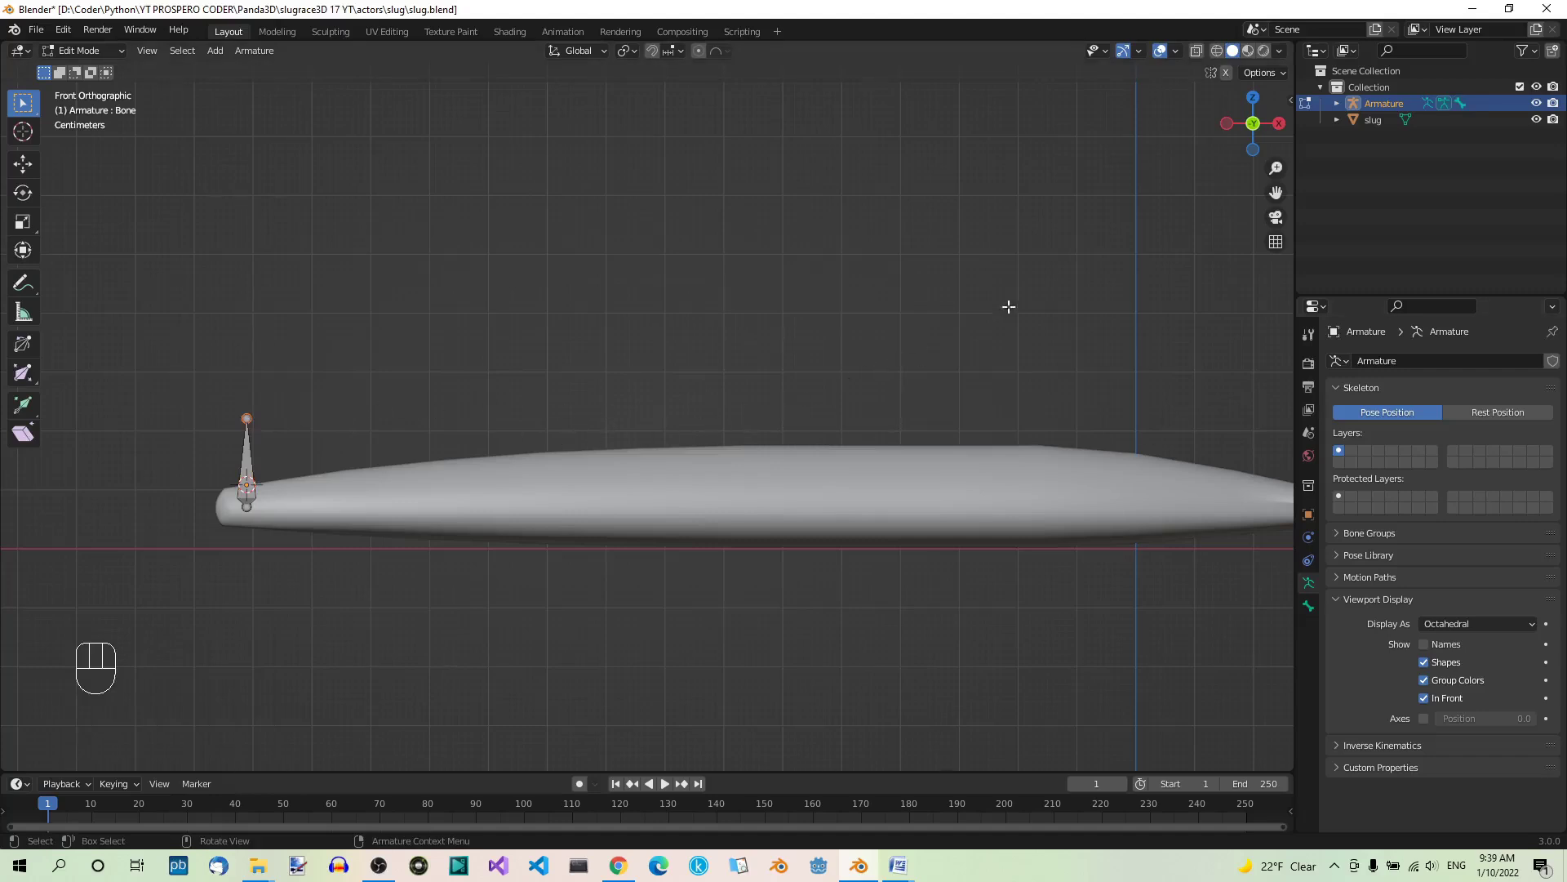
pyautogui.click(1217, 50)
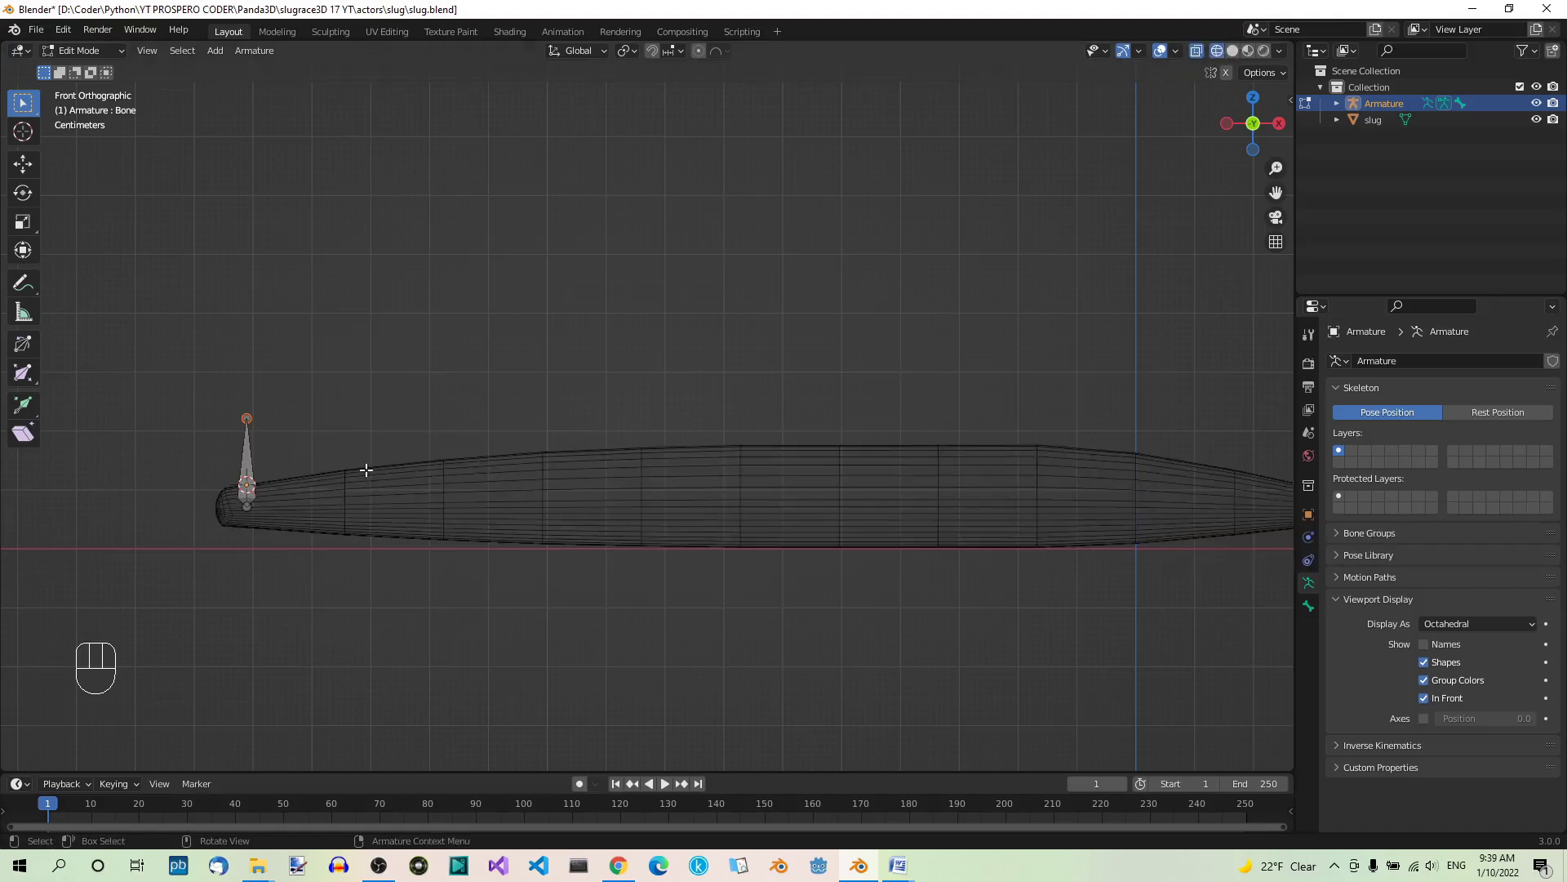
pyautogui.press('g')
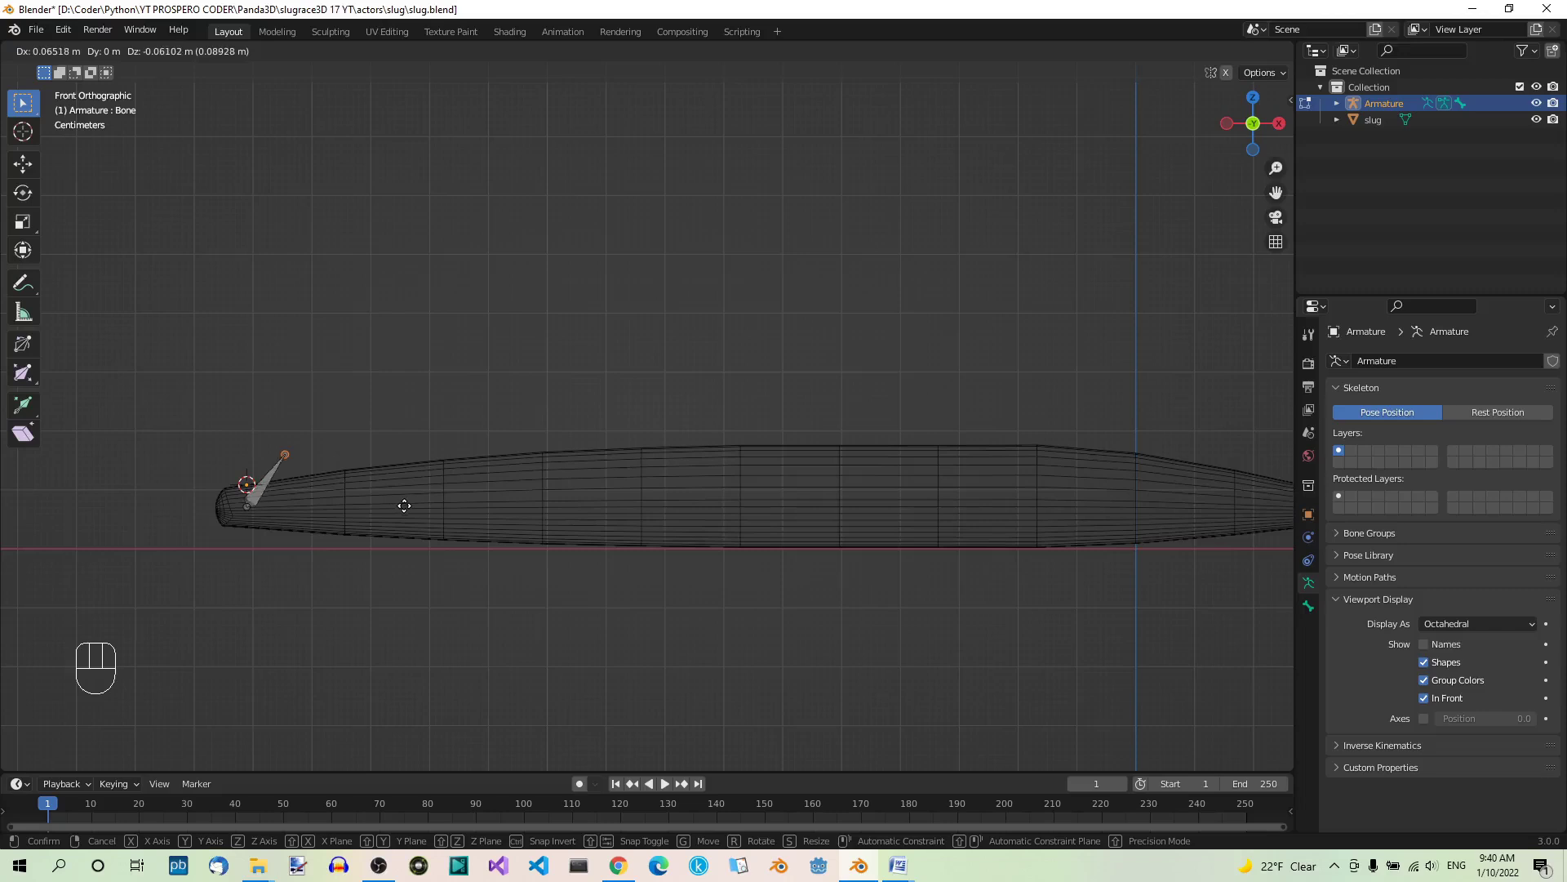
pyautogui.click(463, 551)
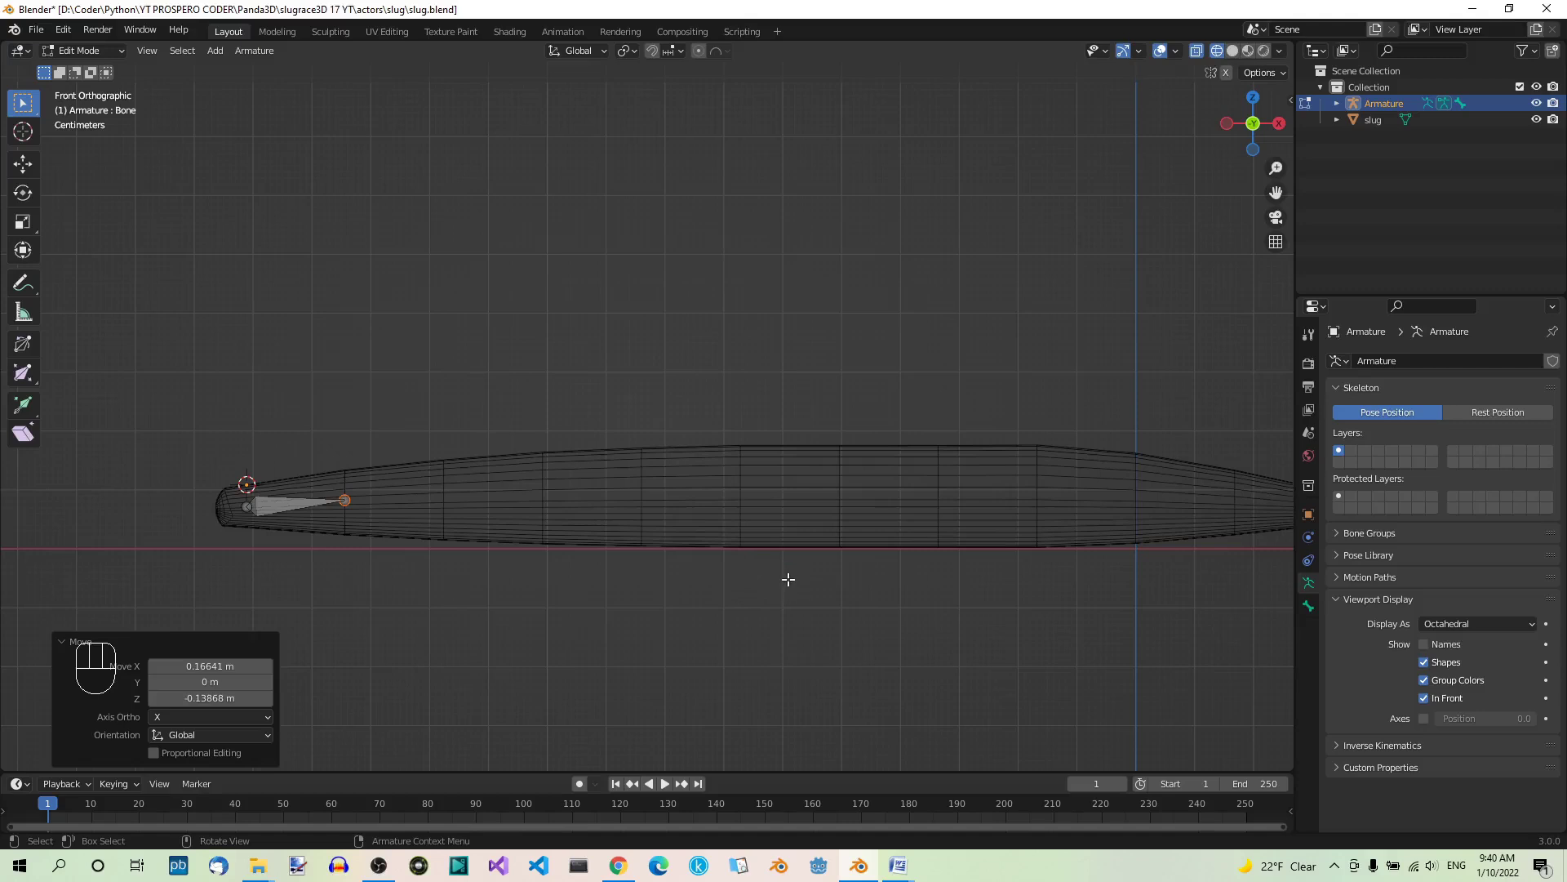
# Step: Extrude nine more bones toward the head, each about 0.17 m long, placing every joint at the next edge loop of the body
pyautogui.keyDown('shift'); pyautogui.moveTo(788, 577); pyautogui.dragTo(720, 600, button='middle'); pyautogui.keyUp('shift')
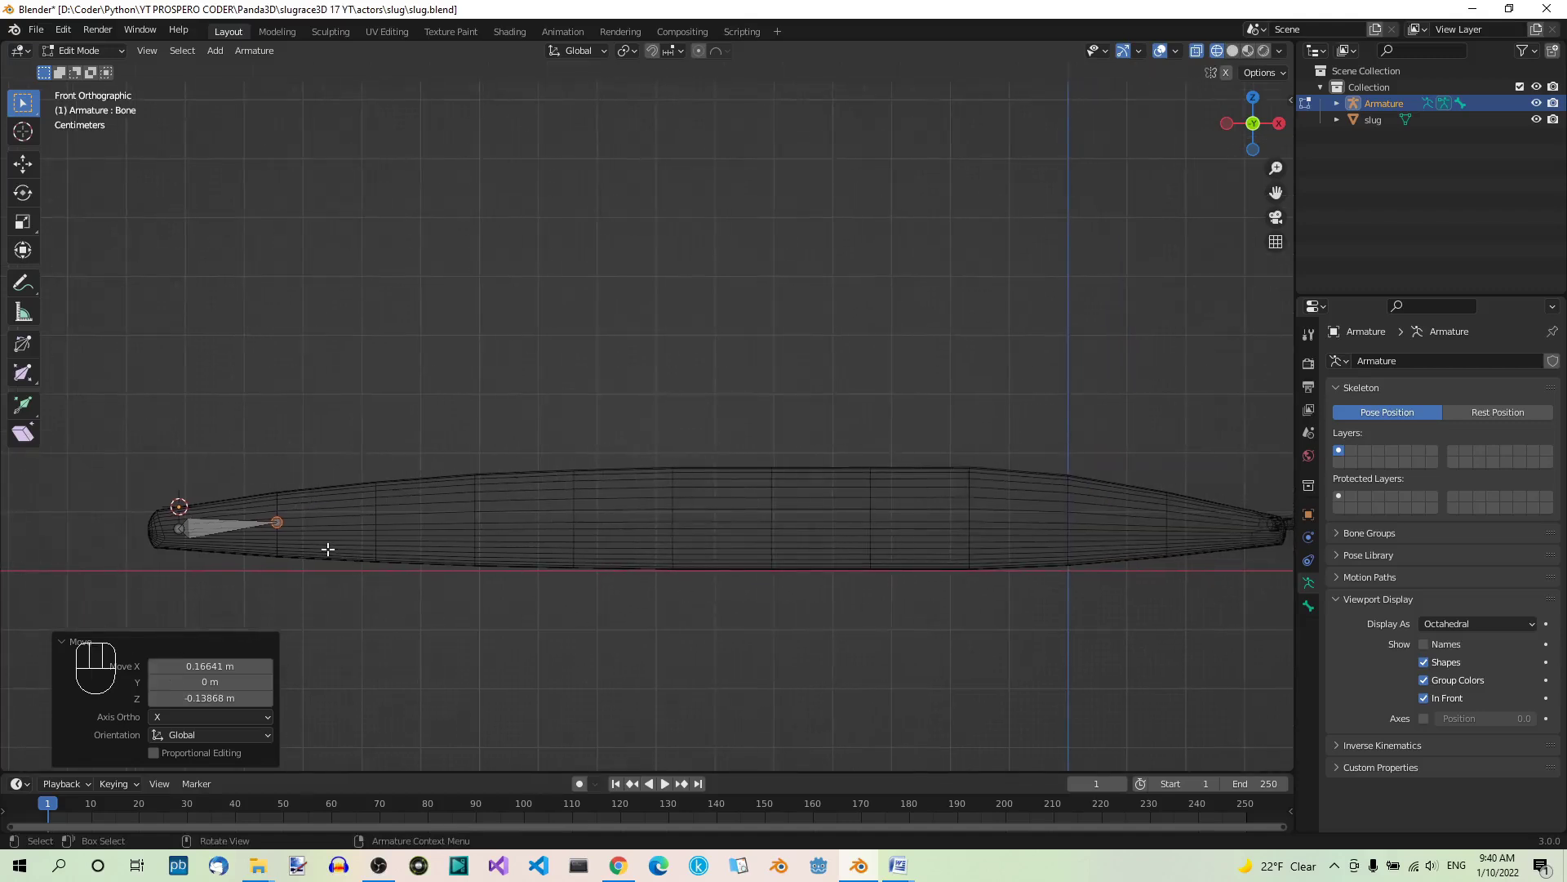
pyautogui.press('e')
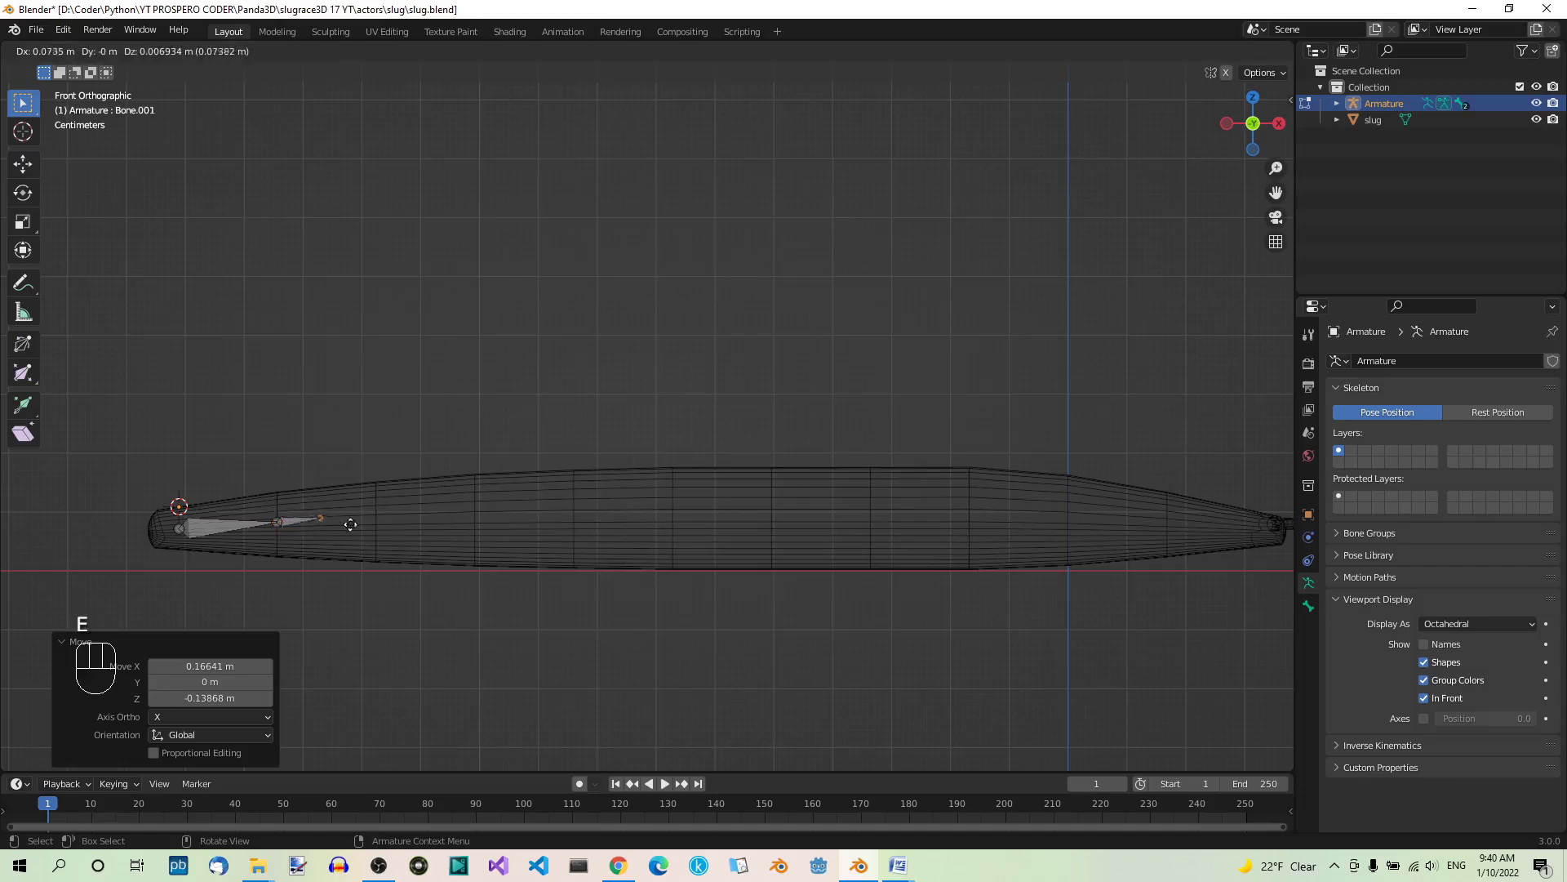
pyautogui.click(395, 528)
pyautogui.press('e')
pyautogui.click(500, 526)
pyautogui.press('e')
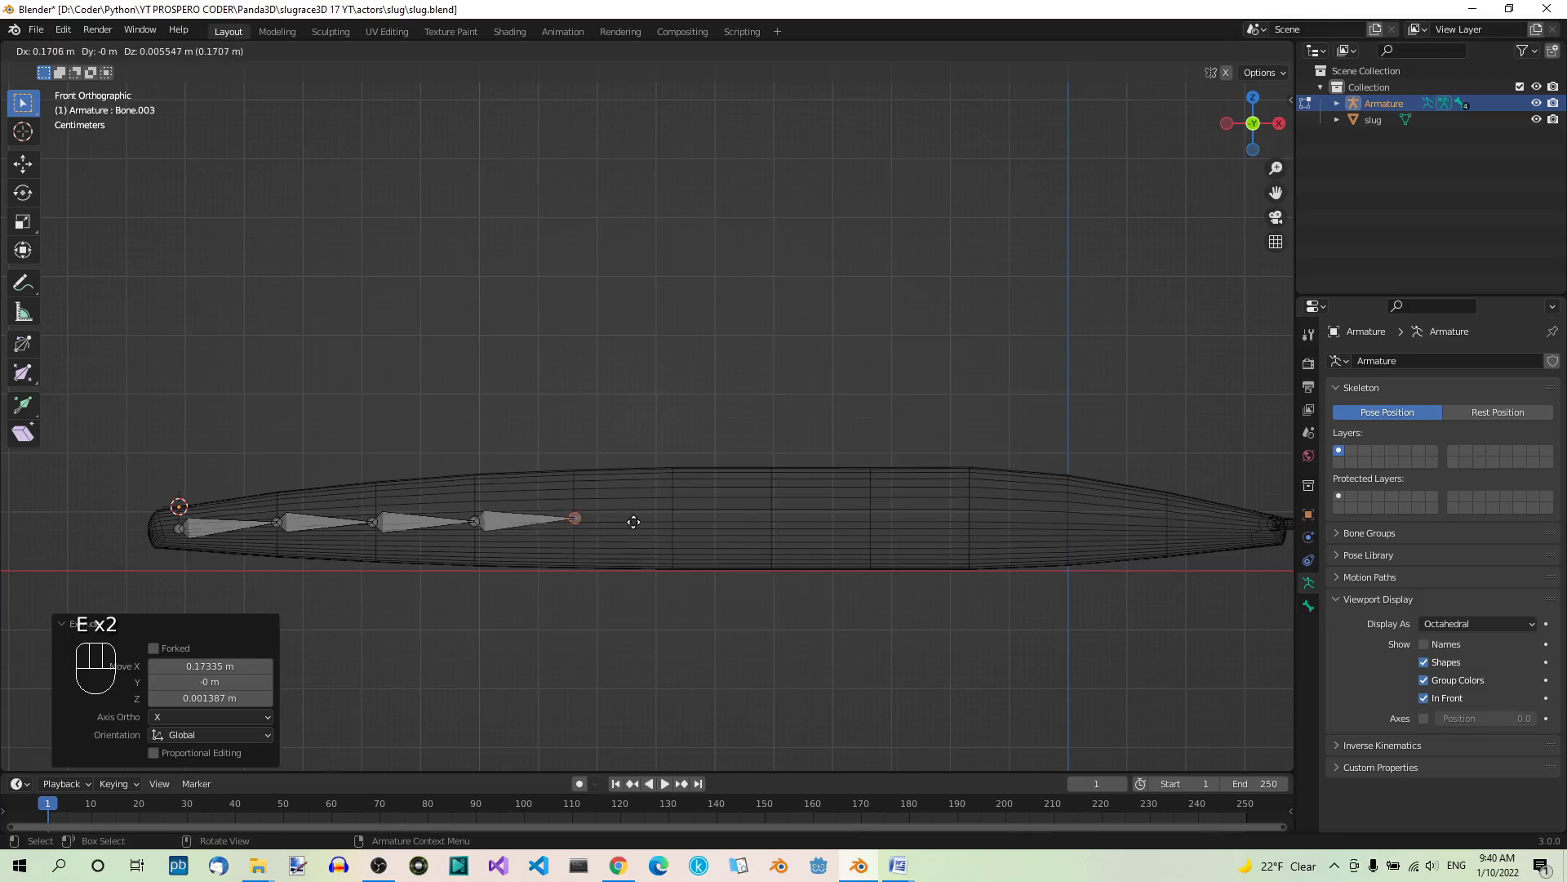
pyautogui.click(630, 521)
pyautogui.press('e')
pyautogui.click(751, 526)
pyautogui.press('e')
pyautogui.click(854, 524)
pyautogui.press('e')
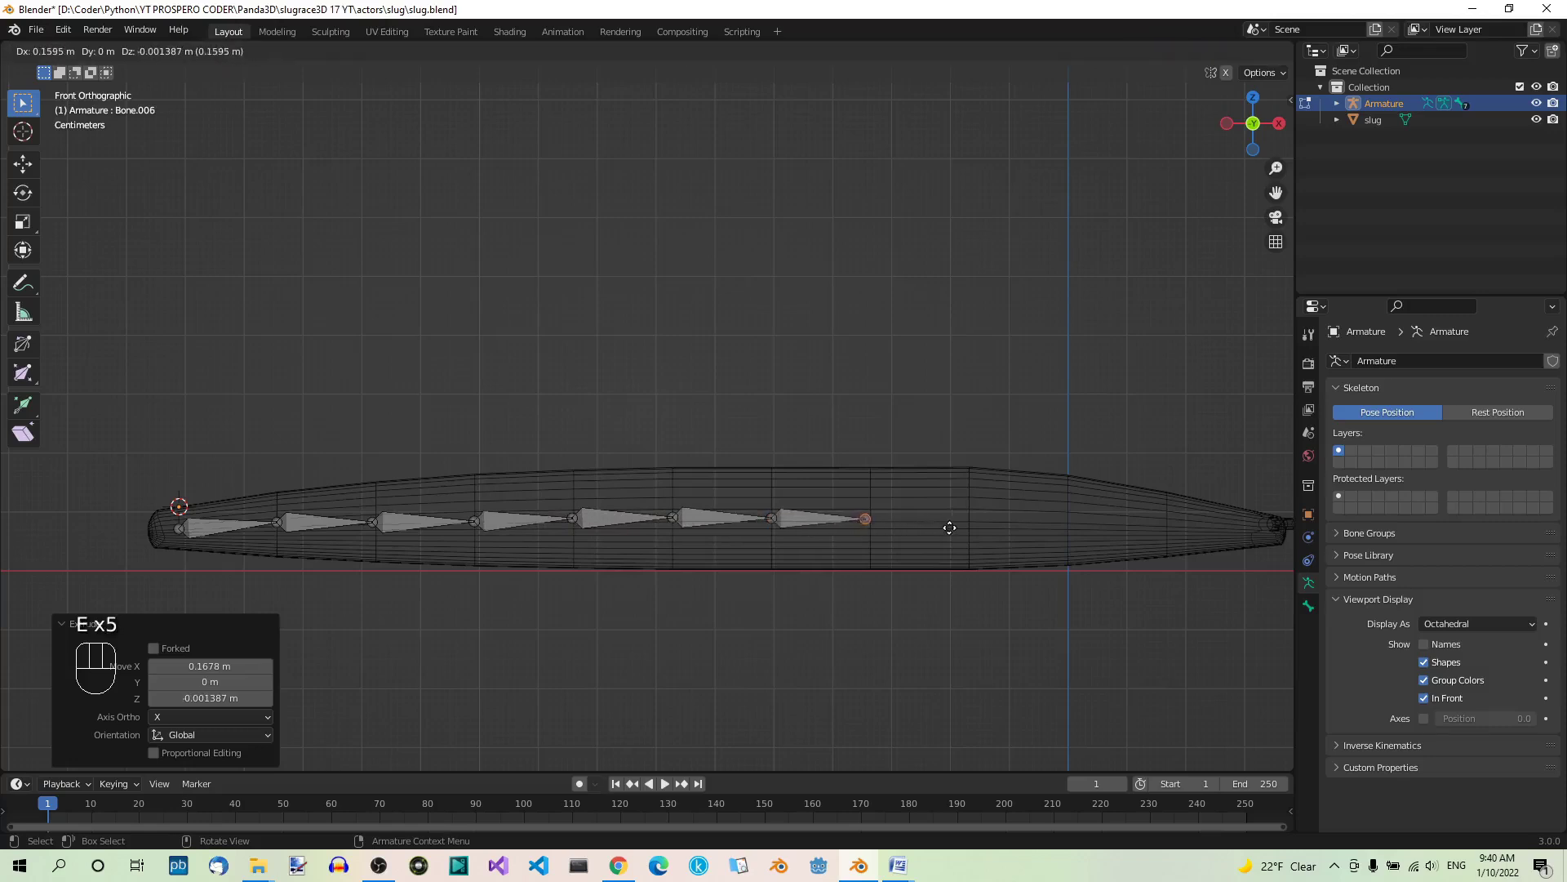
pyautogui.click(952, 526)
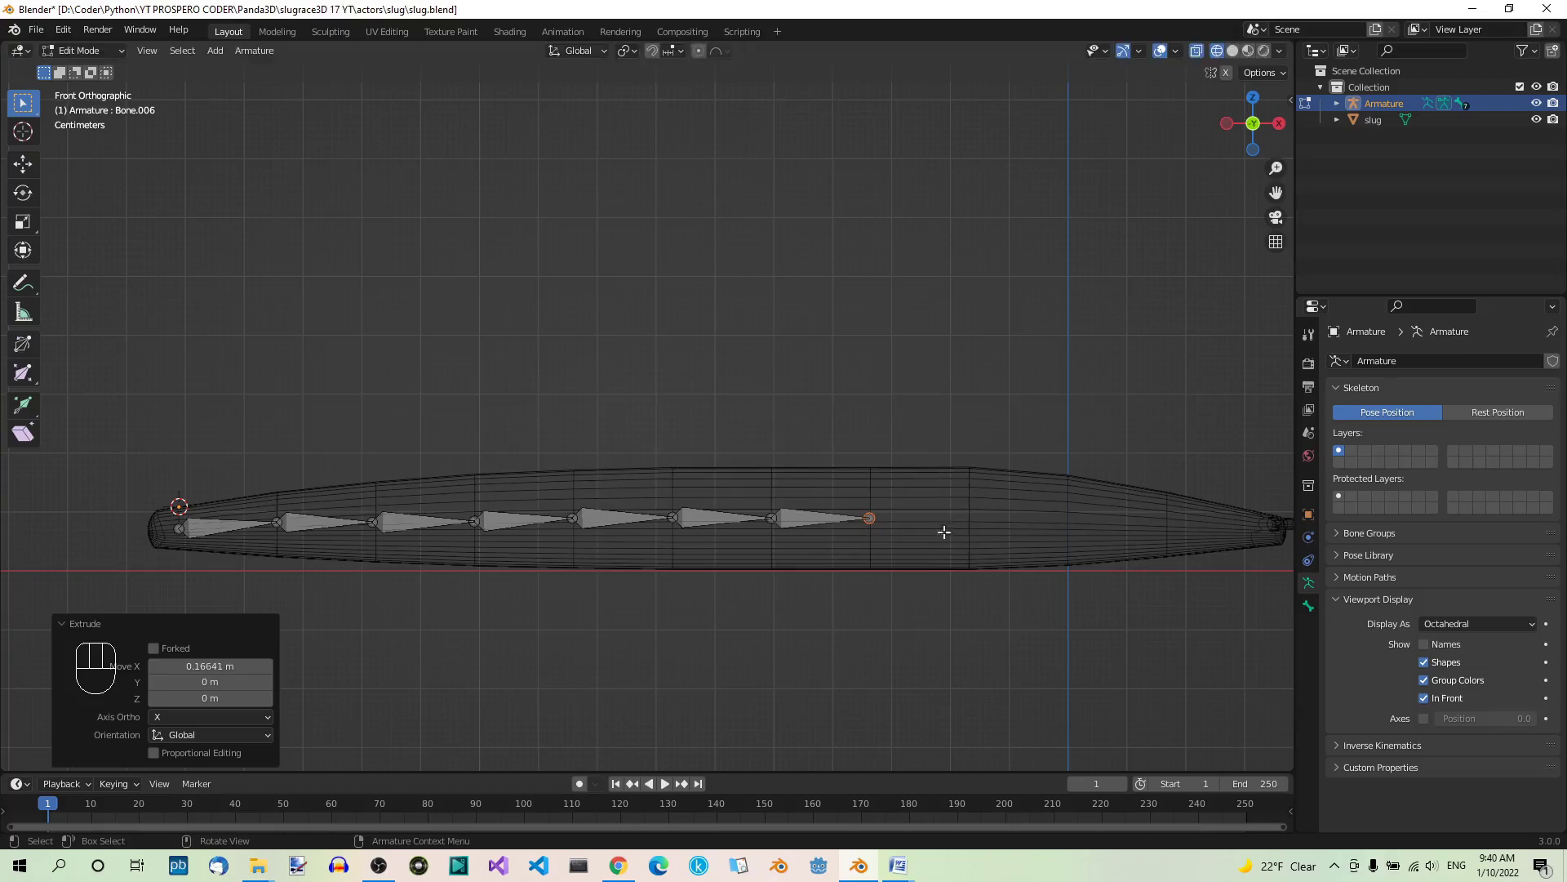
pyautogui.press('e')
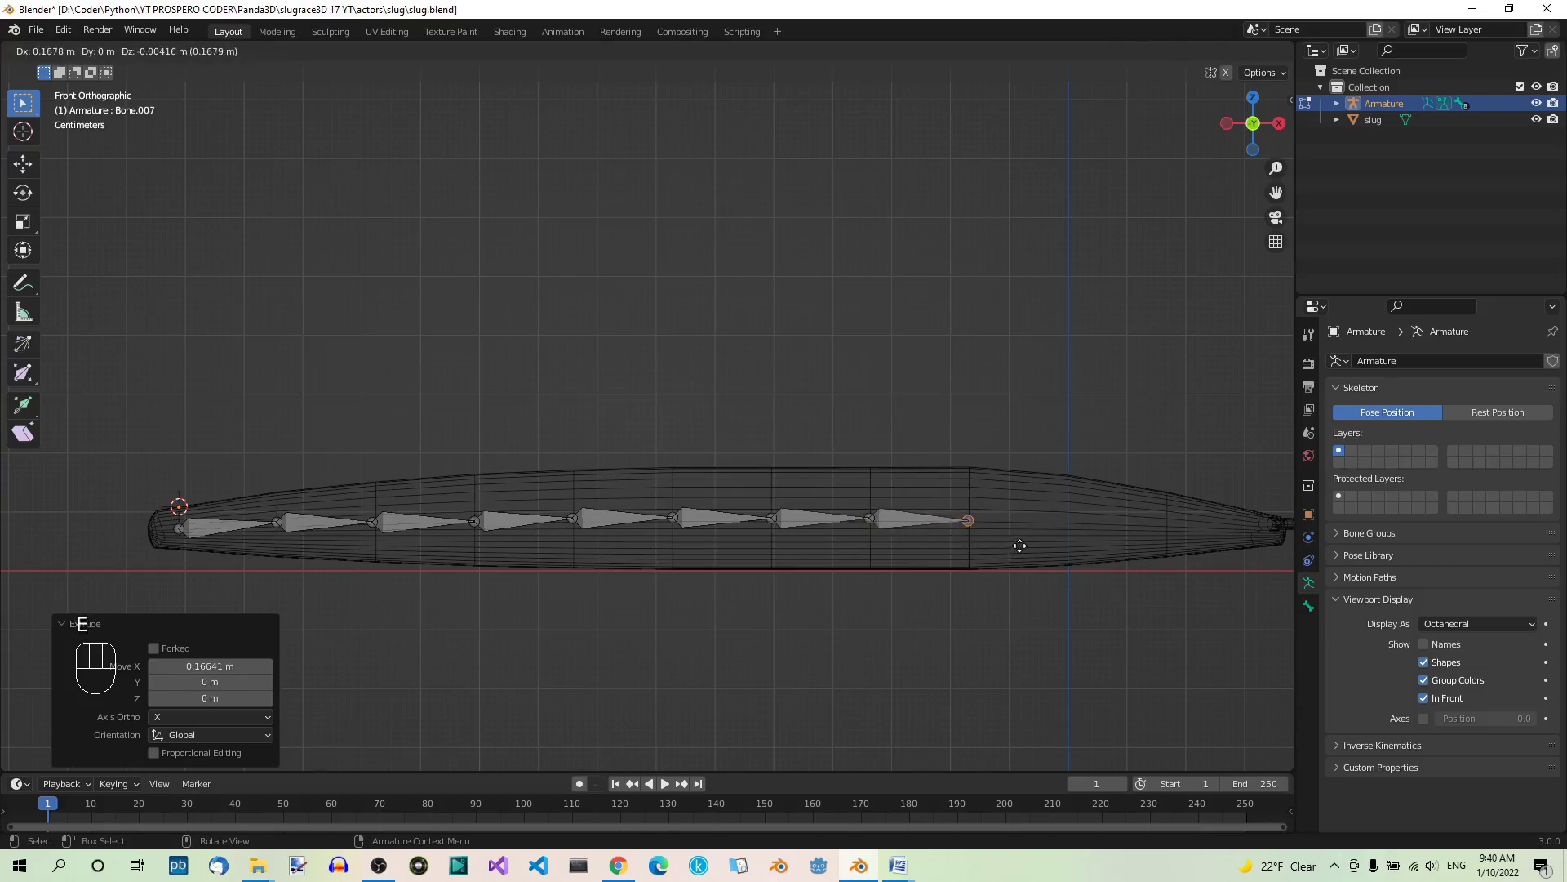
pyautogui.click(1020, 546)
pyautogui.press('e')
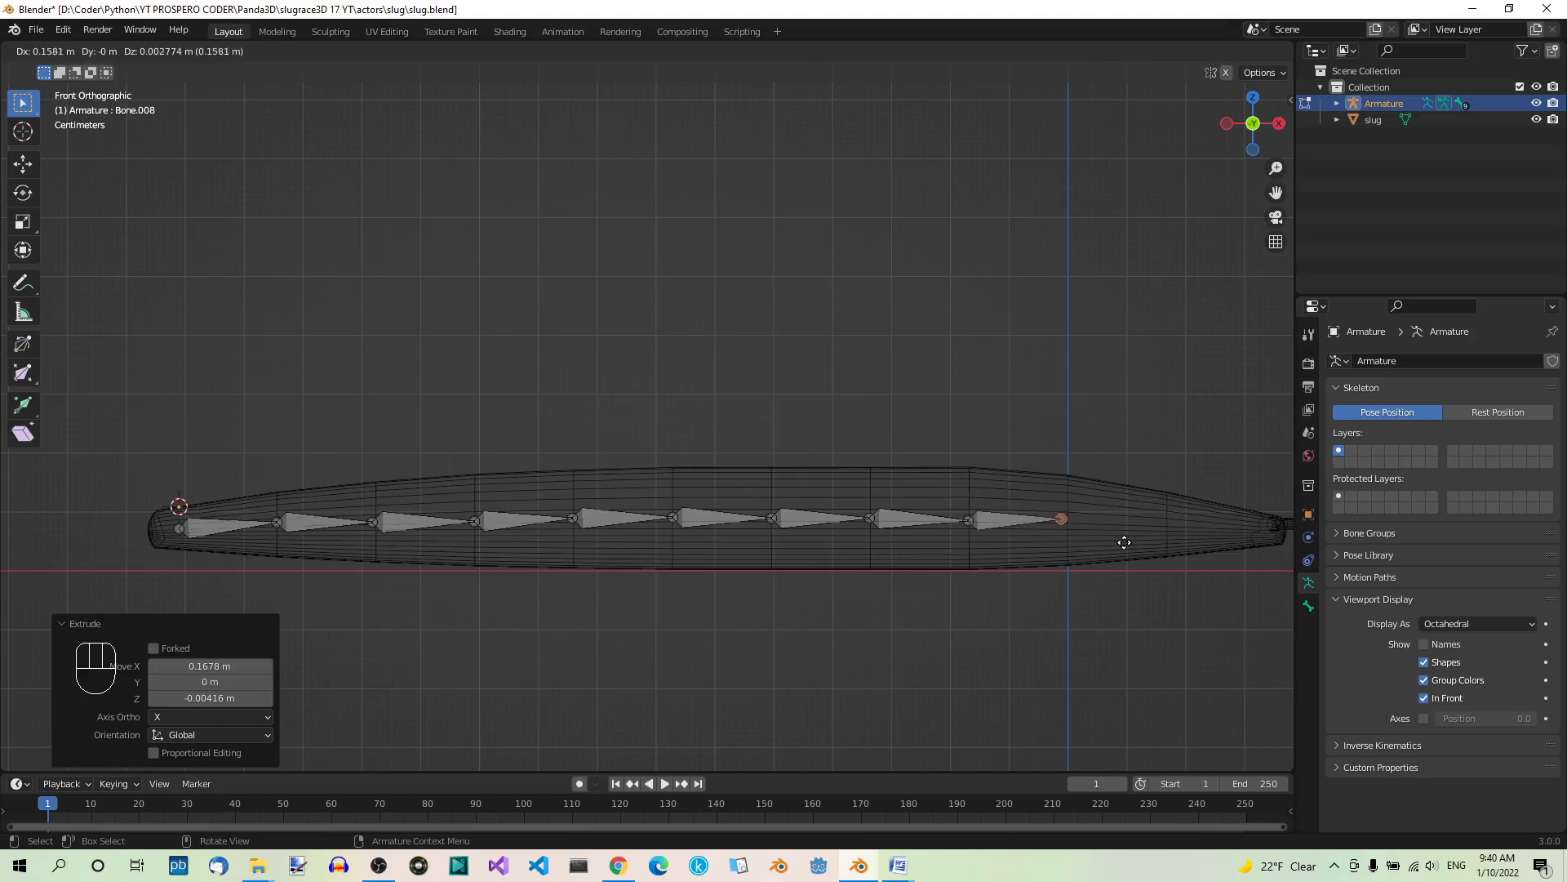
pyautogui.click(1131, 542)
pyautogui.press('e')
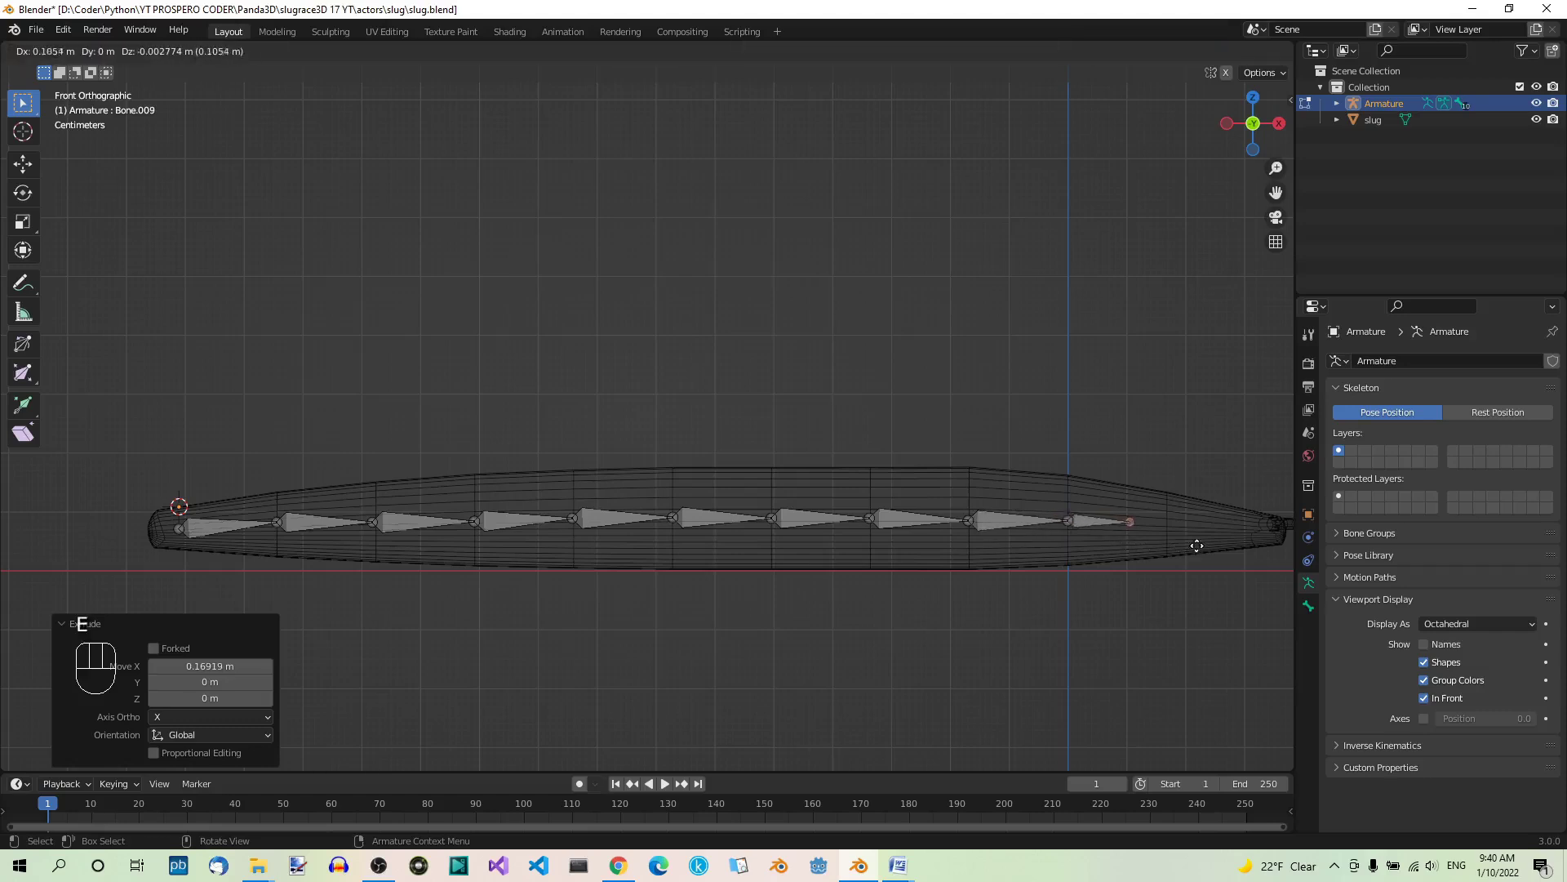
pyautogui.click(1230, 549)
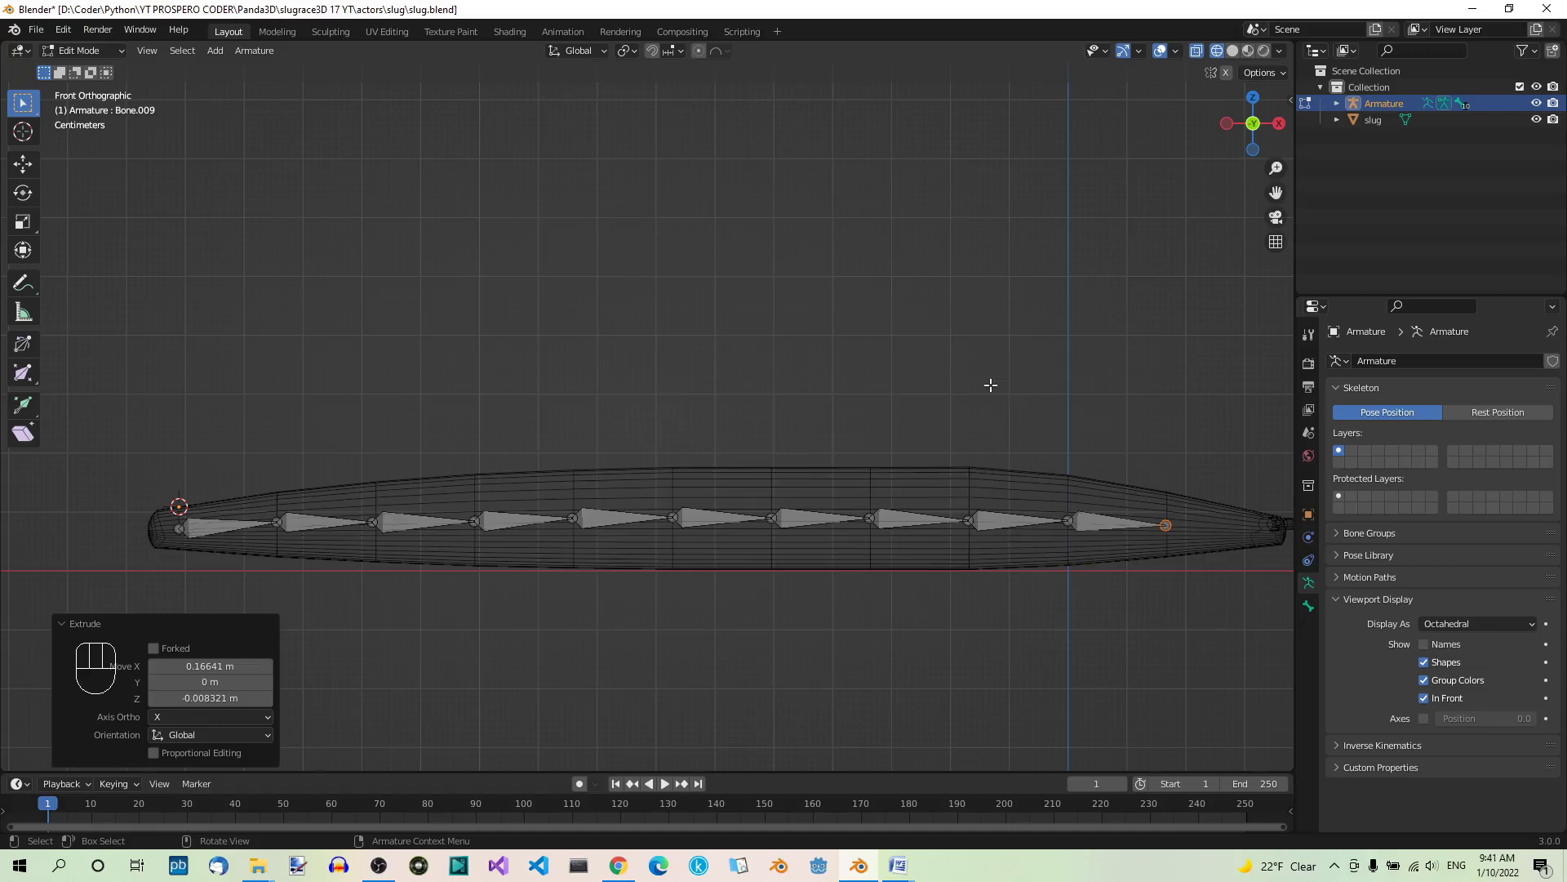
# Step: From the chain's front joint, extrude a bone about 0.15 m along X to the edge loop at the tentacles' base
pyautogui.press('KP_7')
pyautogui.scroll(-2, 991, 386)
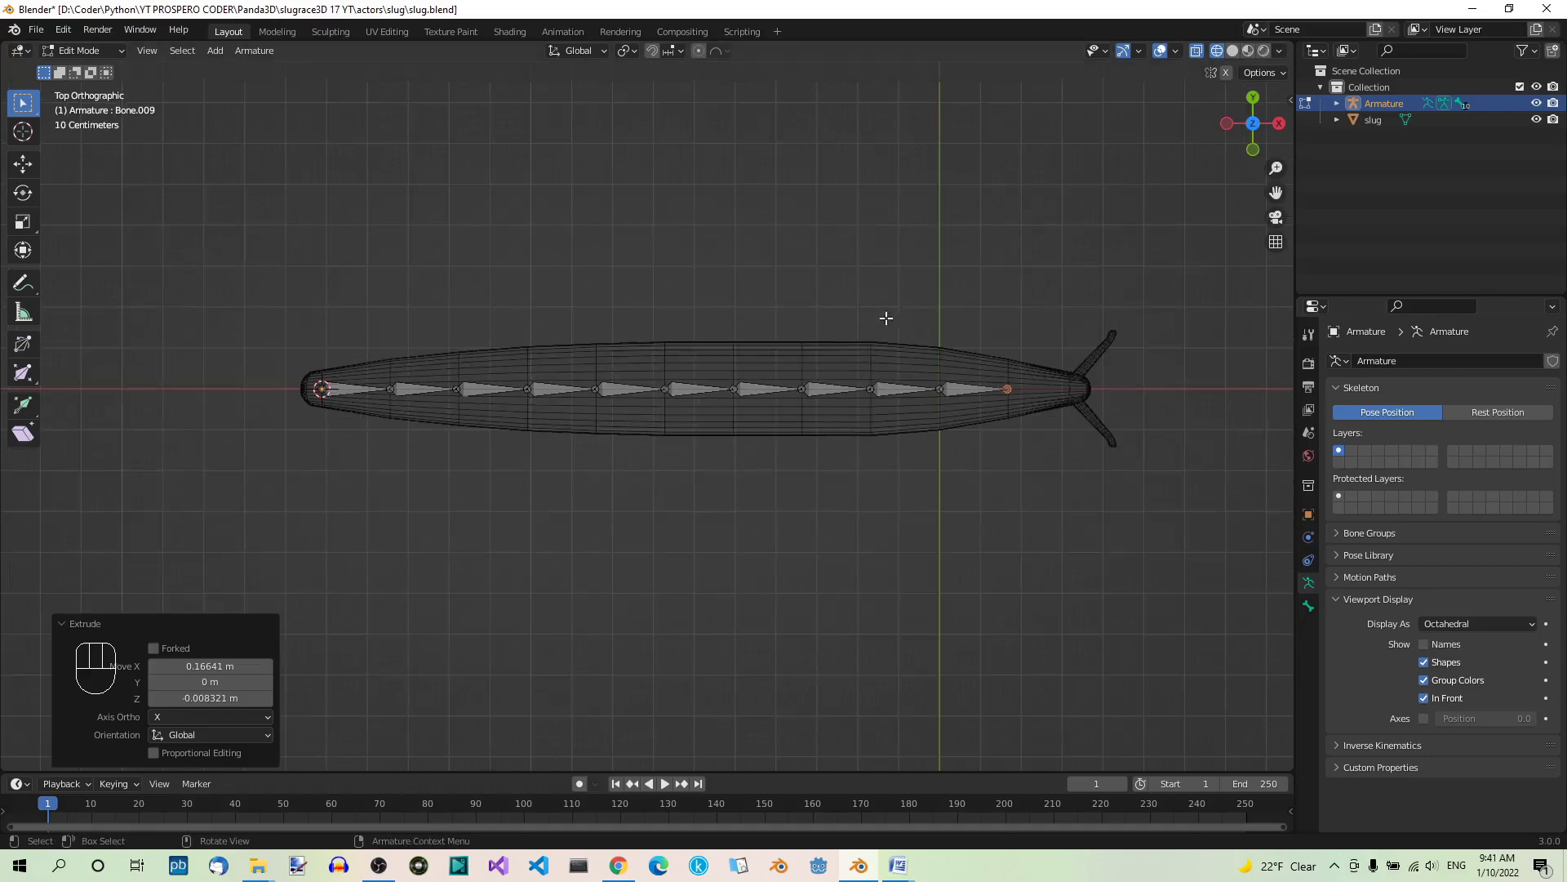
pyautogui.scroll(3, 1209, 371)
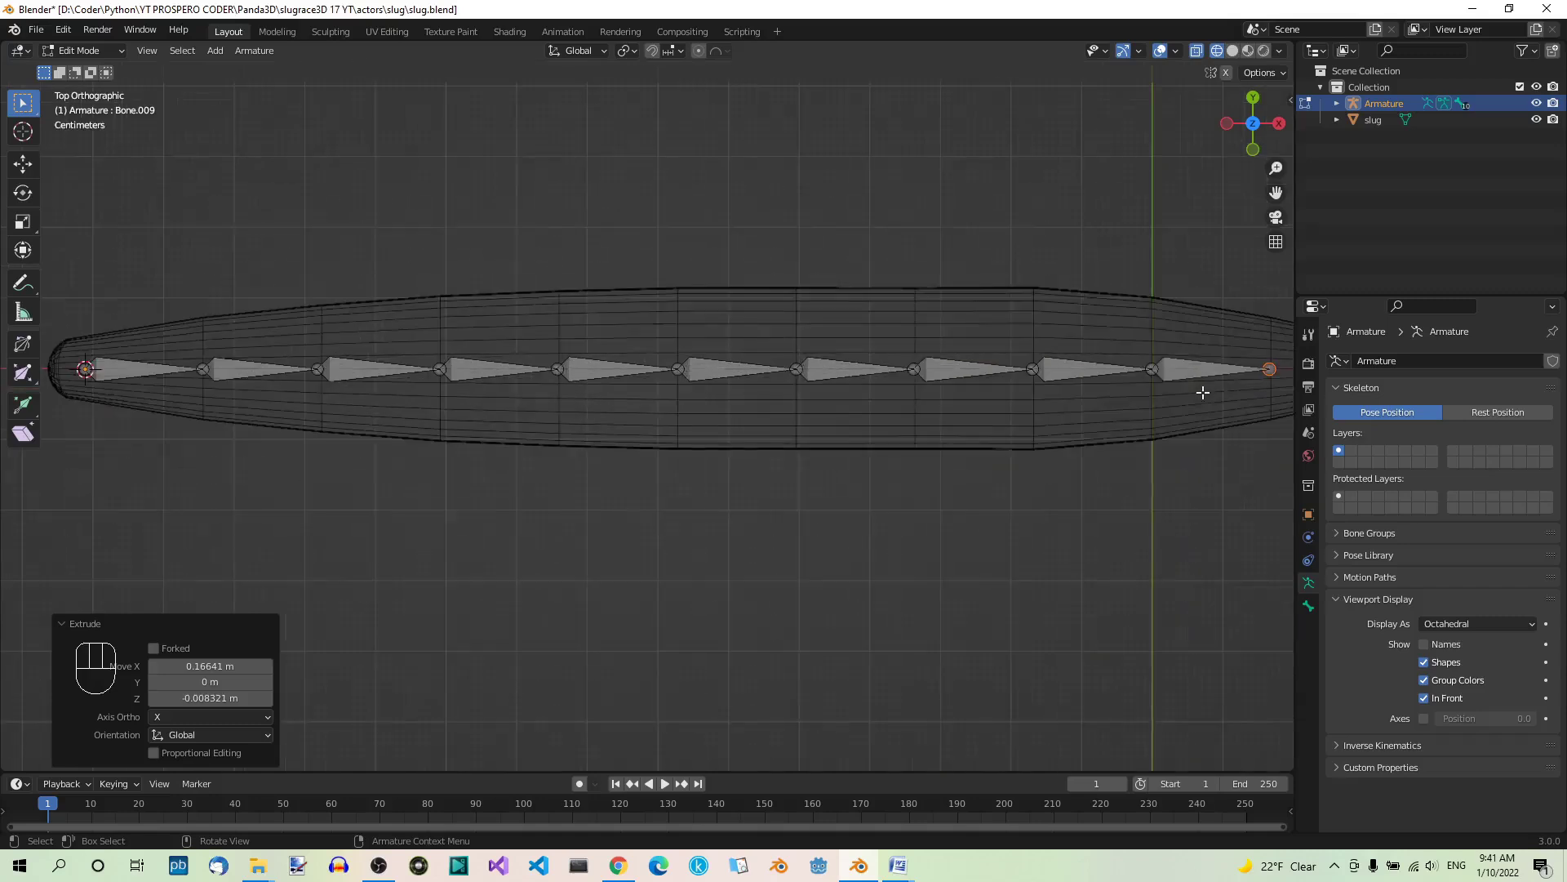
pyautogui.keyDown('shift'); pyautogui.moveTo(1171, 500); pyautogui.dragTo(579, 595, button='middle'); pyautogui.keyUp('shift')
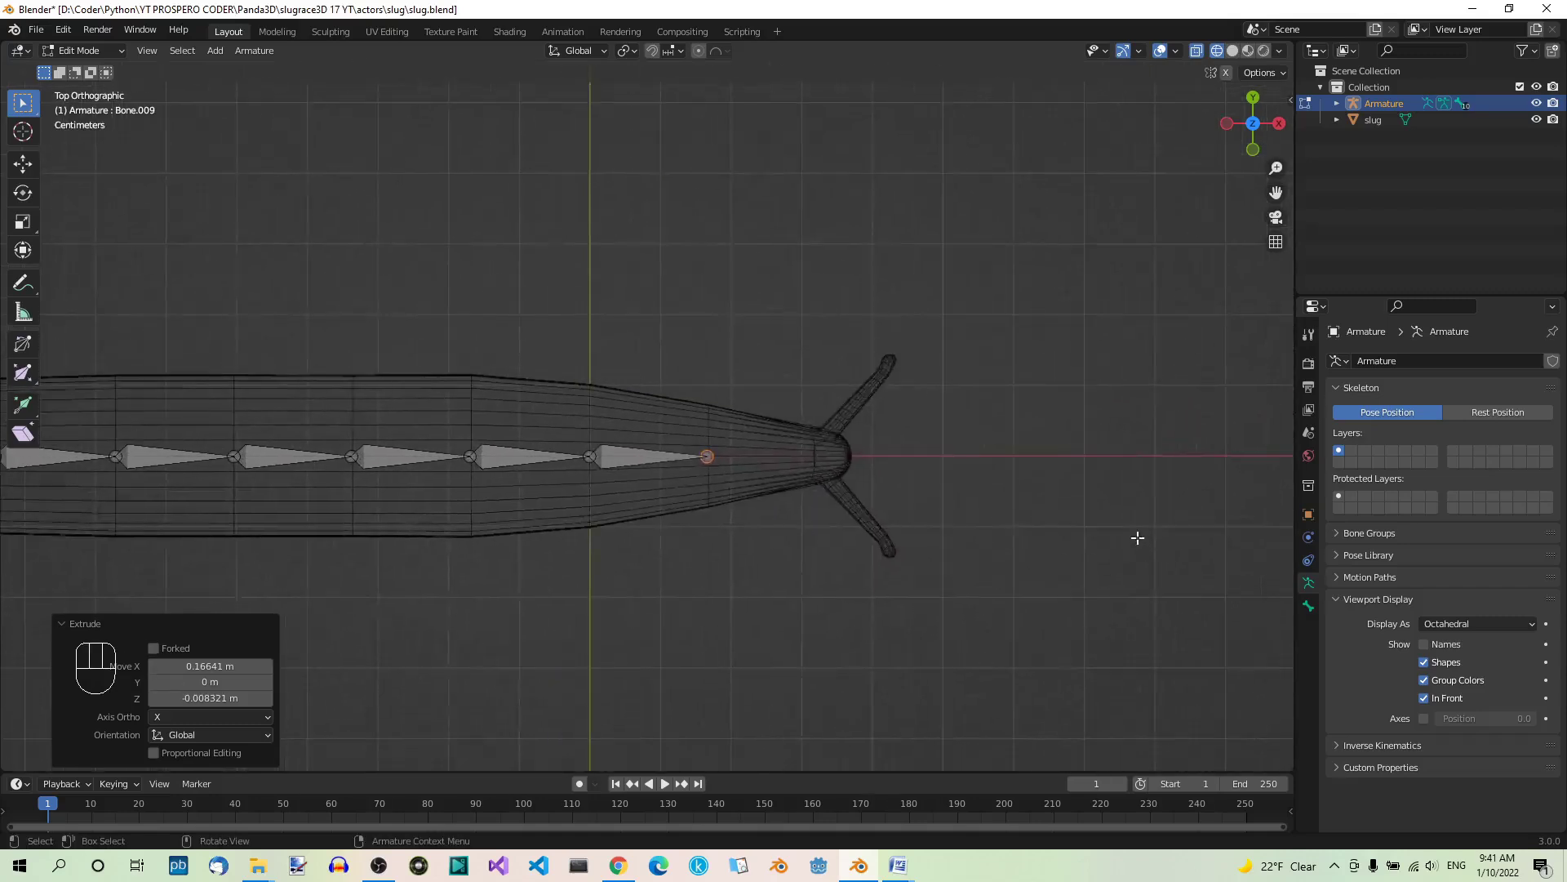
pyautogui.scroll(3, 1078, 501)
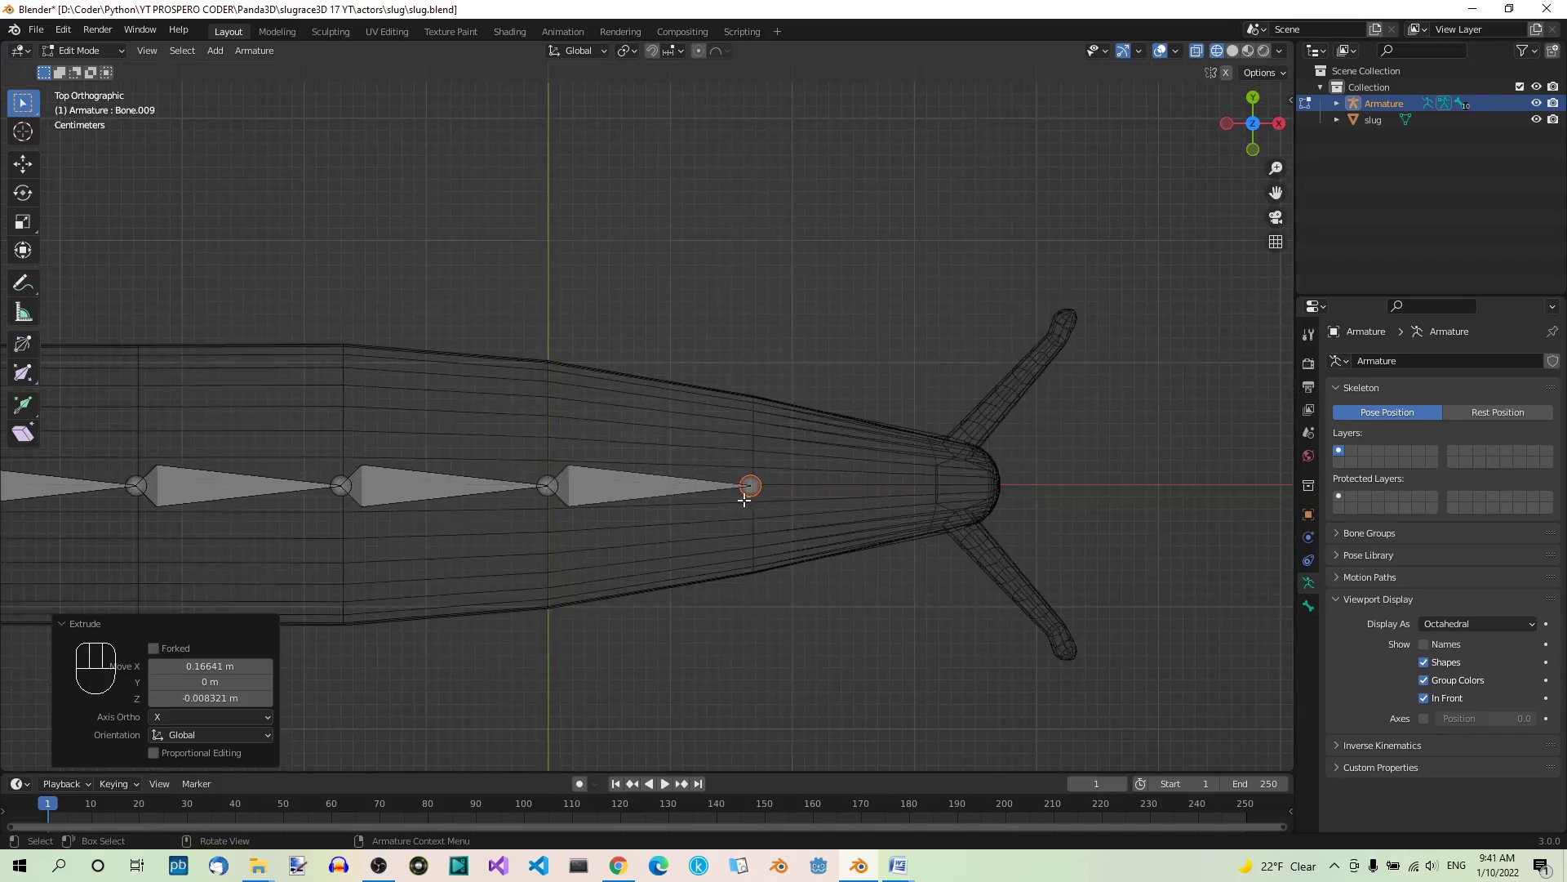
pyautogui.press('e')
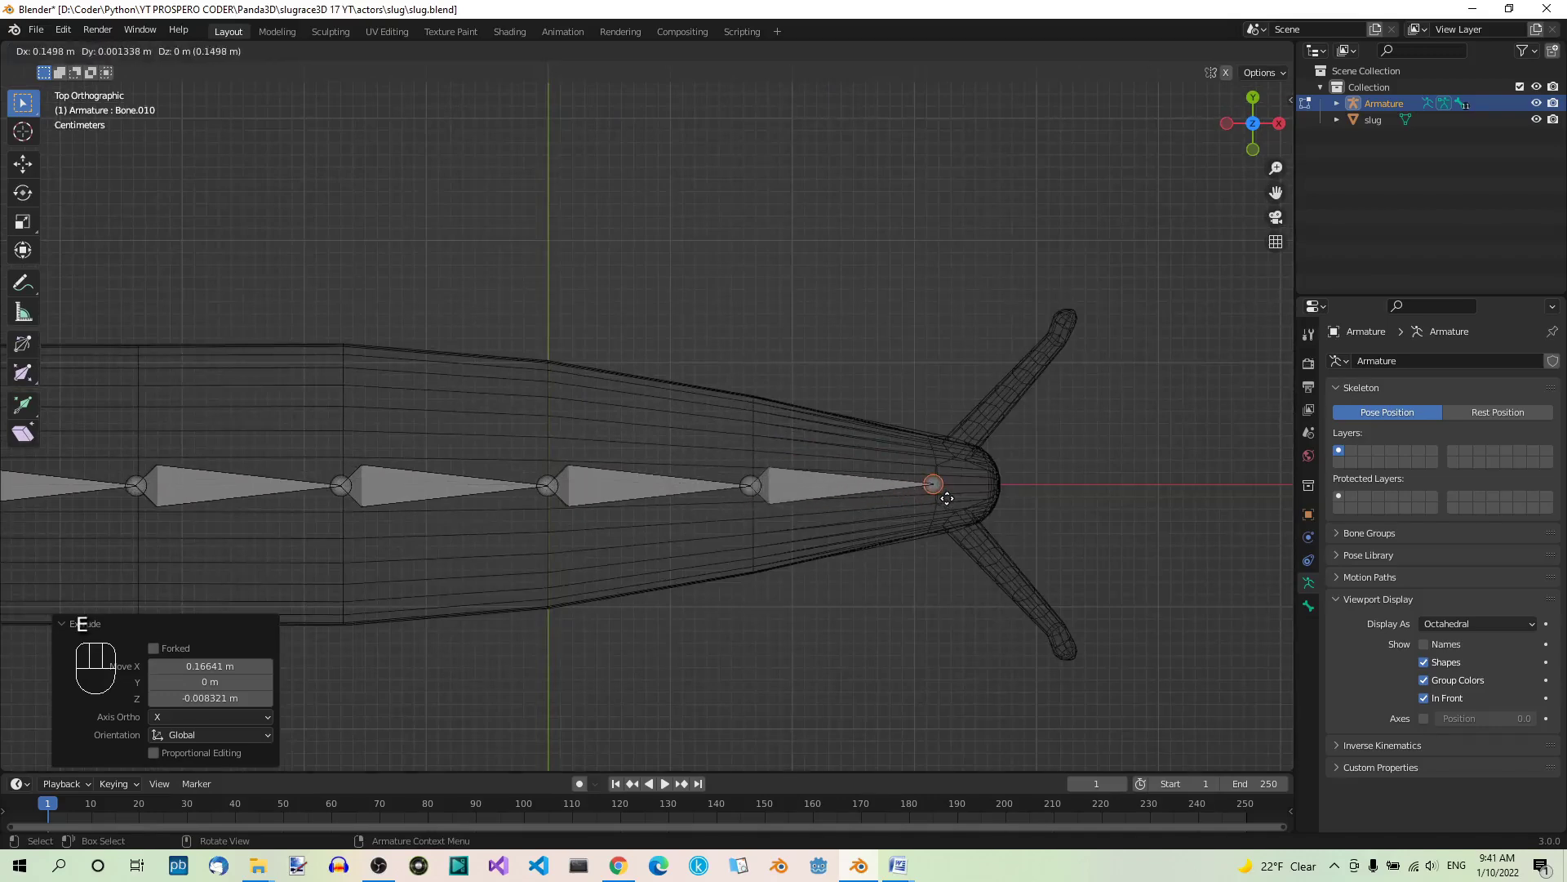
pyautogui.click(947, 498)
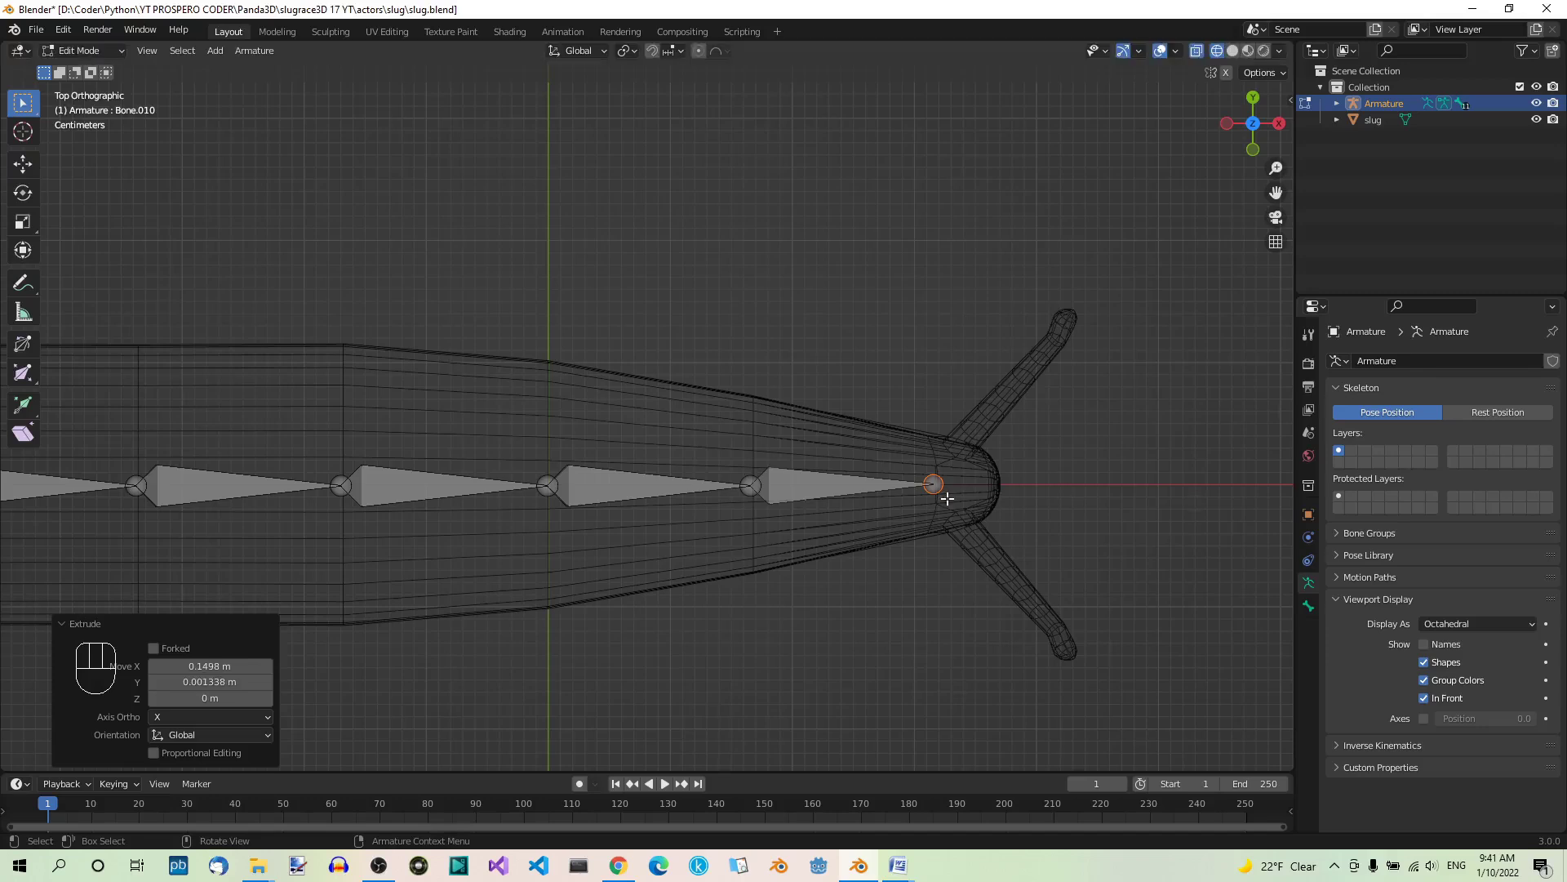
# Step: Extrude a short bone about 0.045 m along X from the last joint toward the tip of the head
pyautogui.scroll(3, 1102, 532)
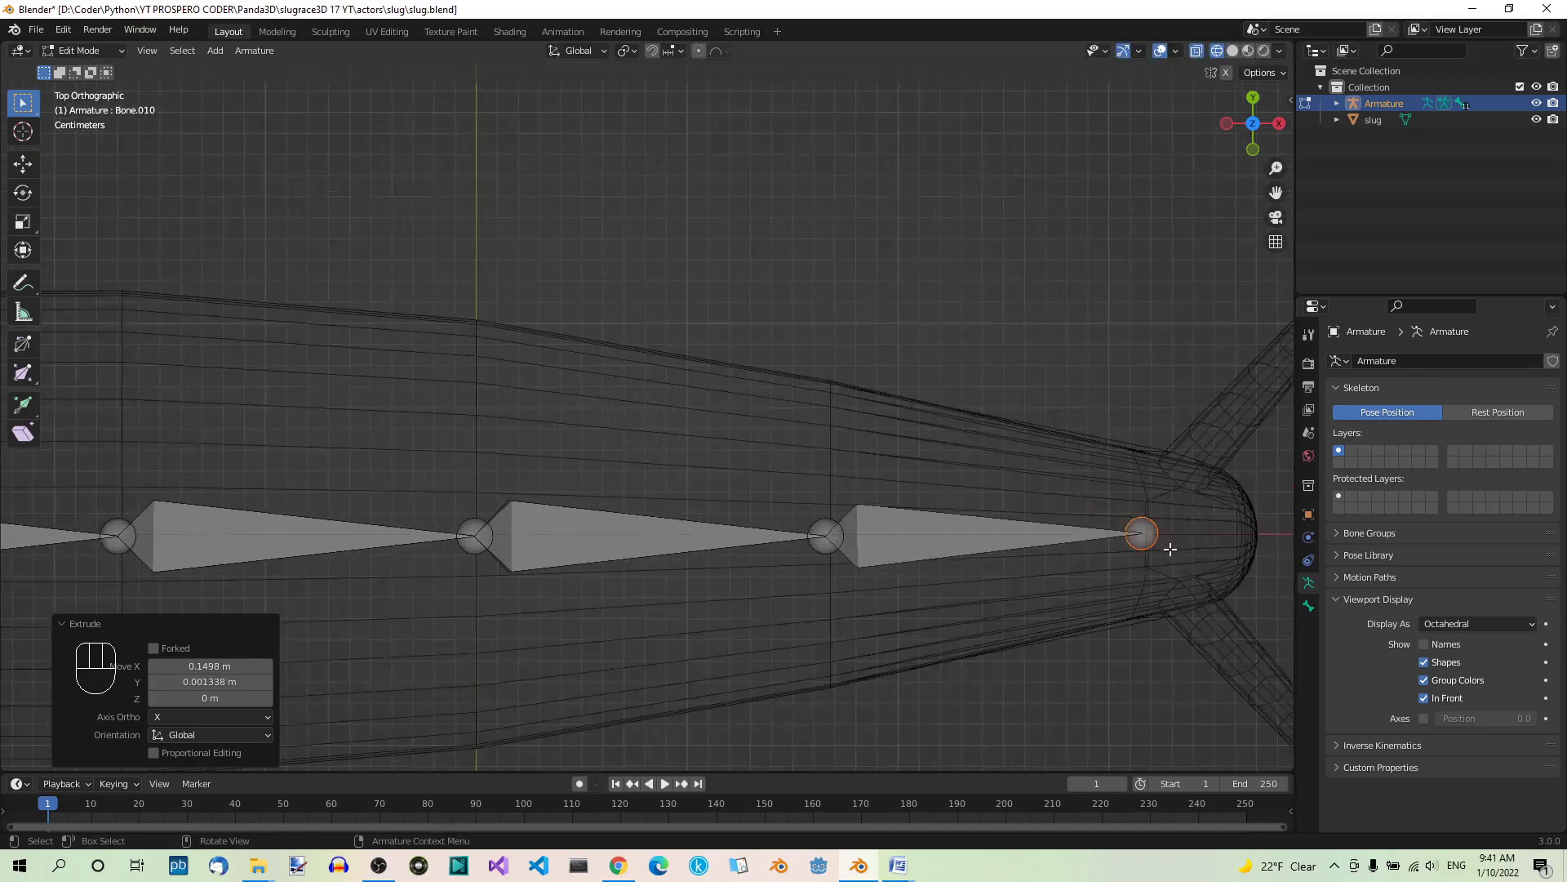
pyautogui.keyDown('shift'); pyautogui.moveTo(1137, 588); pyautogui.dragTo(808, 550, button='middle'); pyautogui.keyUp('shift')
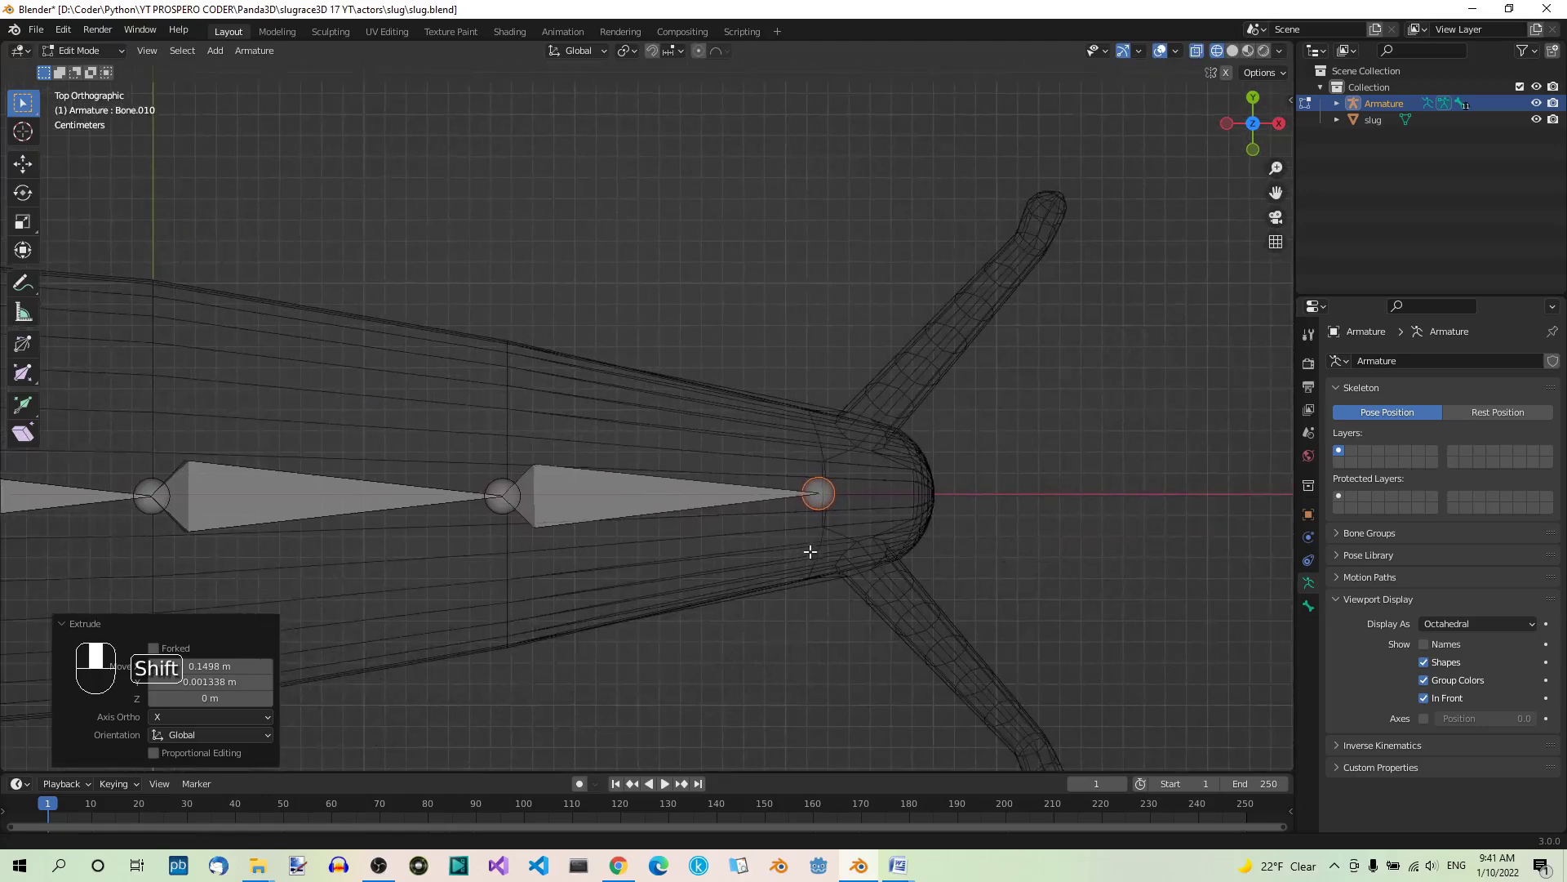
pyautogui.press('e')
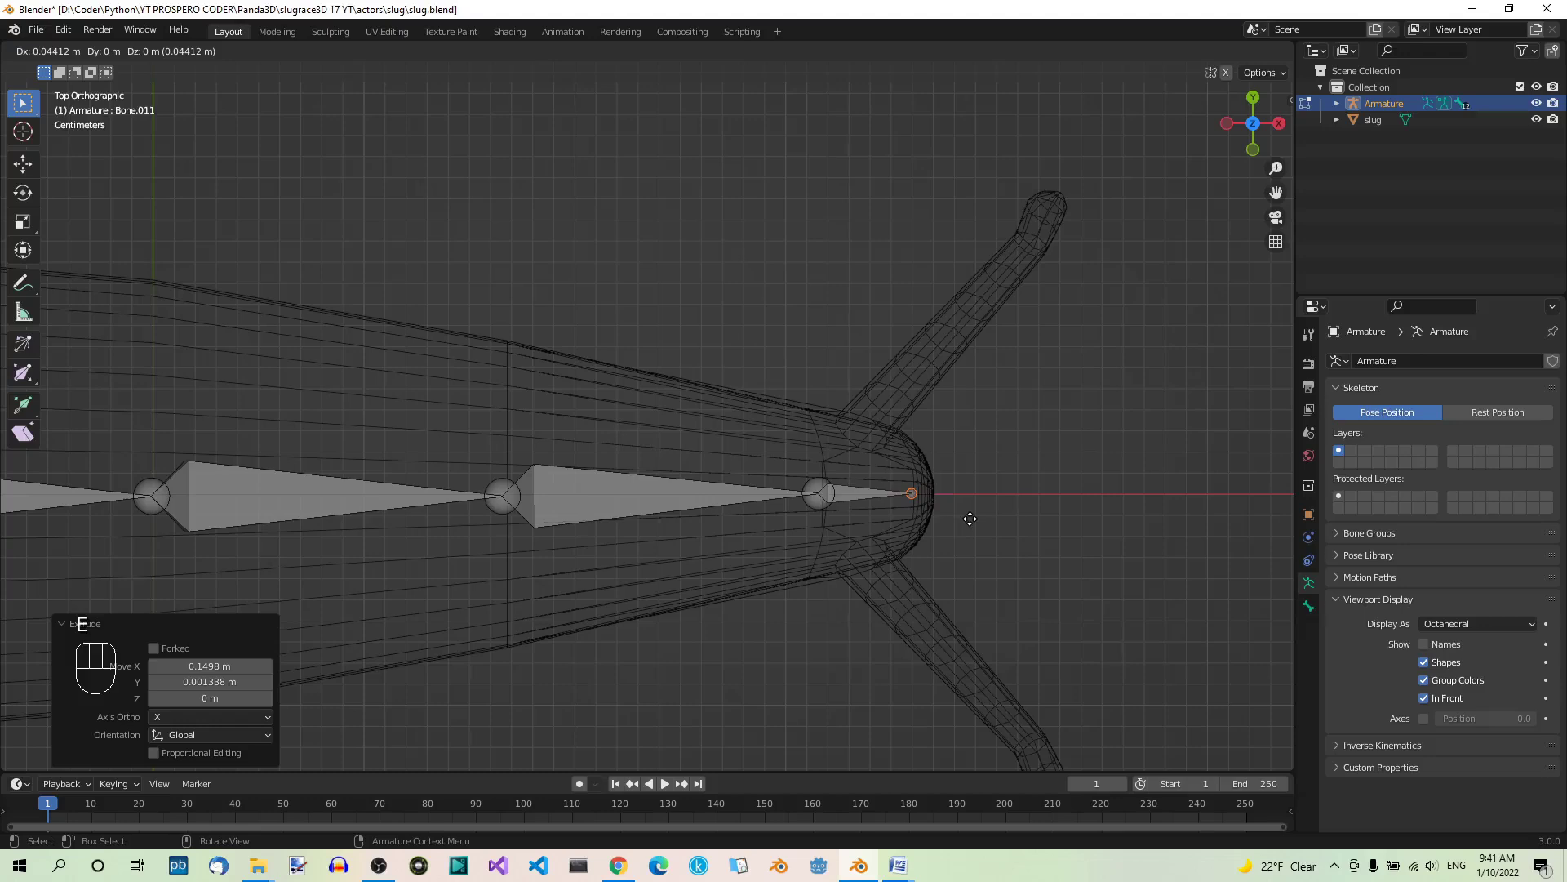
pyautogui.click(970, 520)
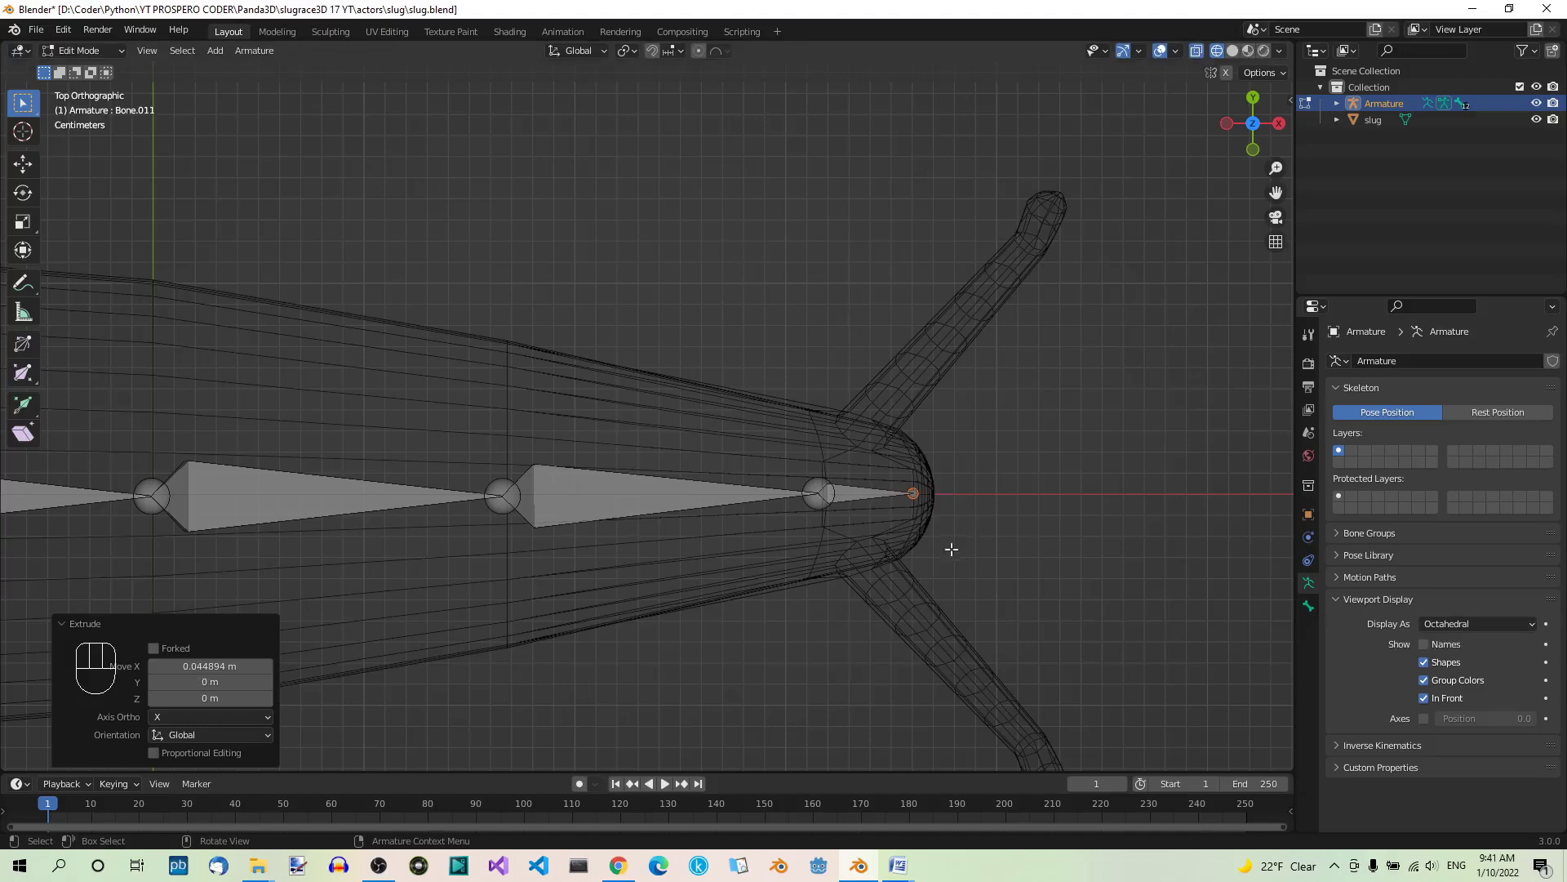
# Step: Place the 3D cursor at the base of the negative-Y tentacle and add a new bone there
pyautogui.scroll(-3, 1016, 526)
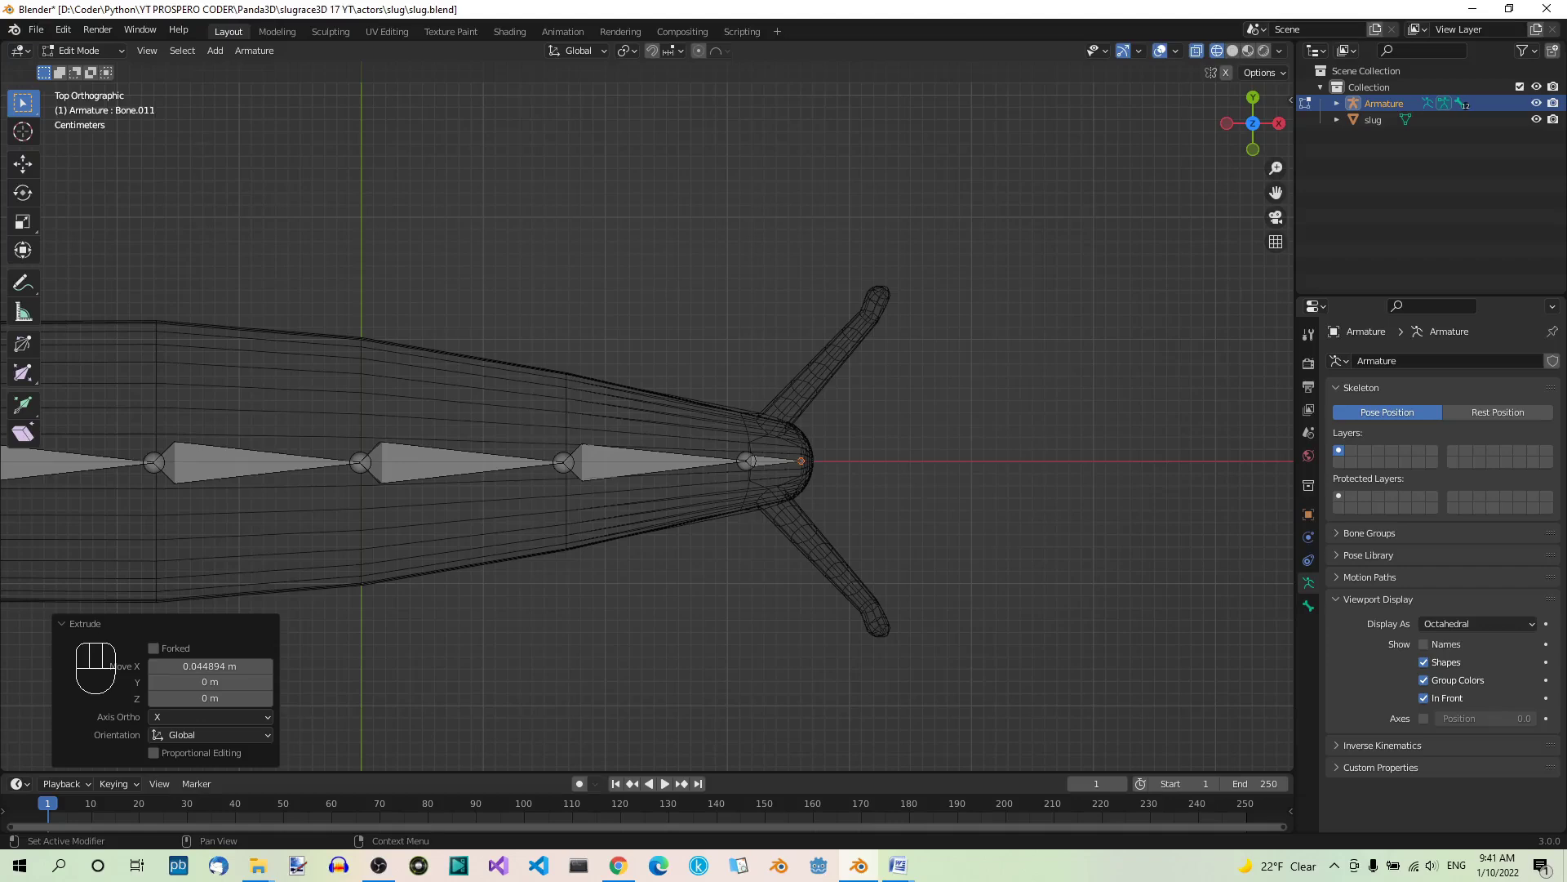
pyautogui.scroll(5, 763, 535)
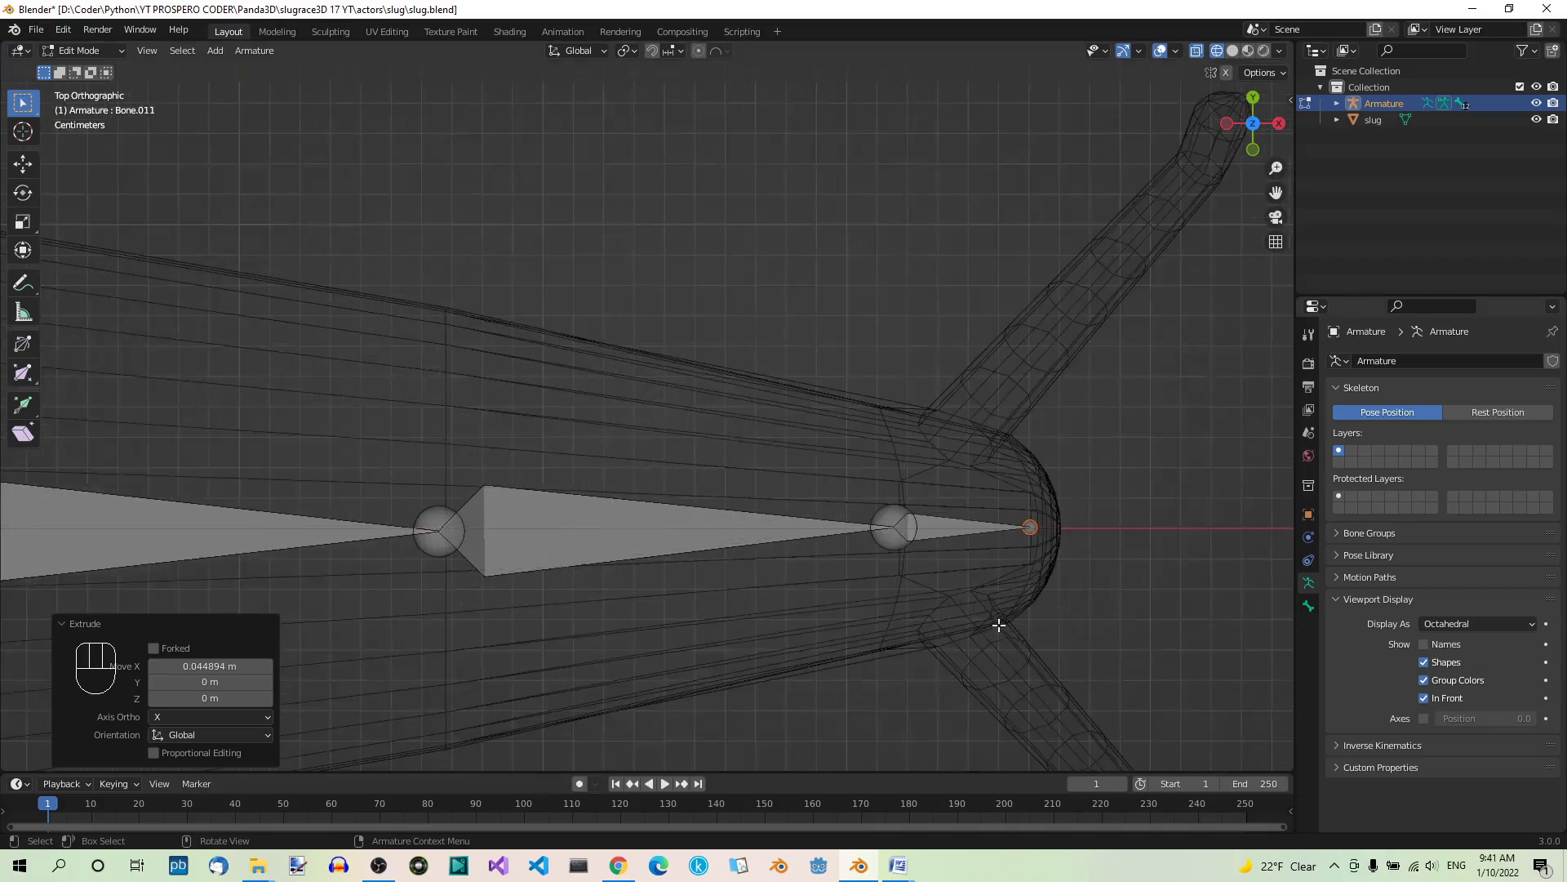
pyautogui.keyDown('shift'); pyautogui.rightClick(955, 604); pyautogui.keyUp('shift')
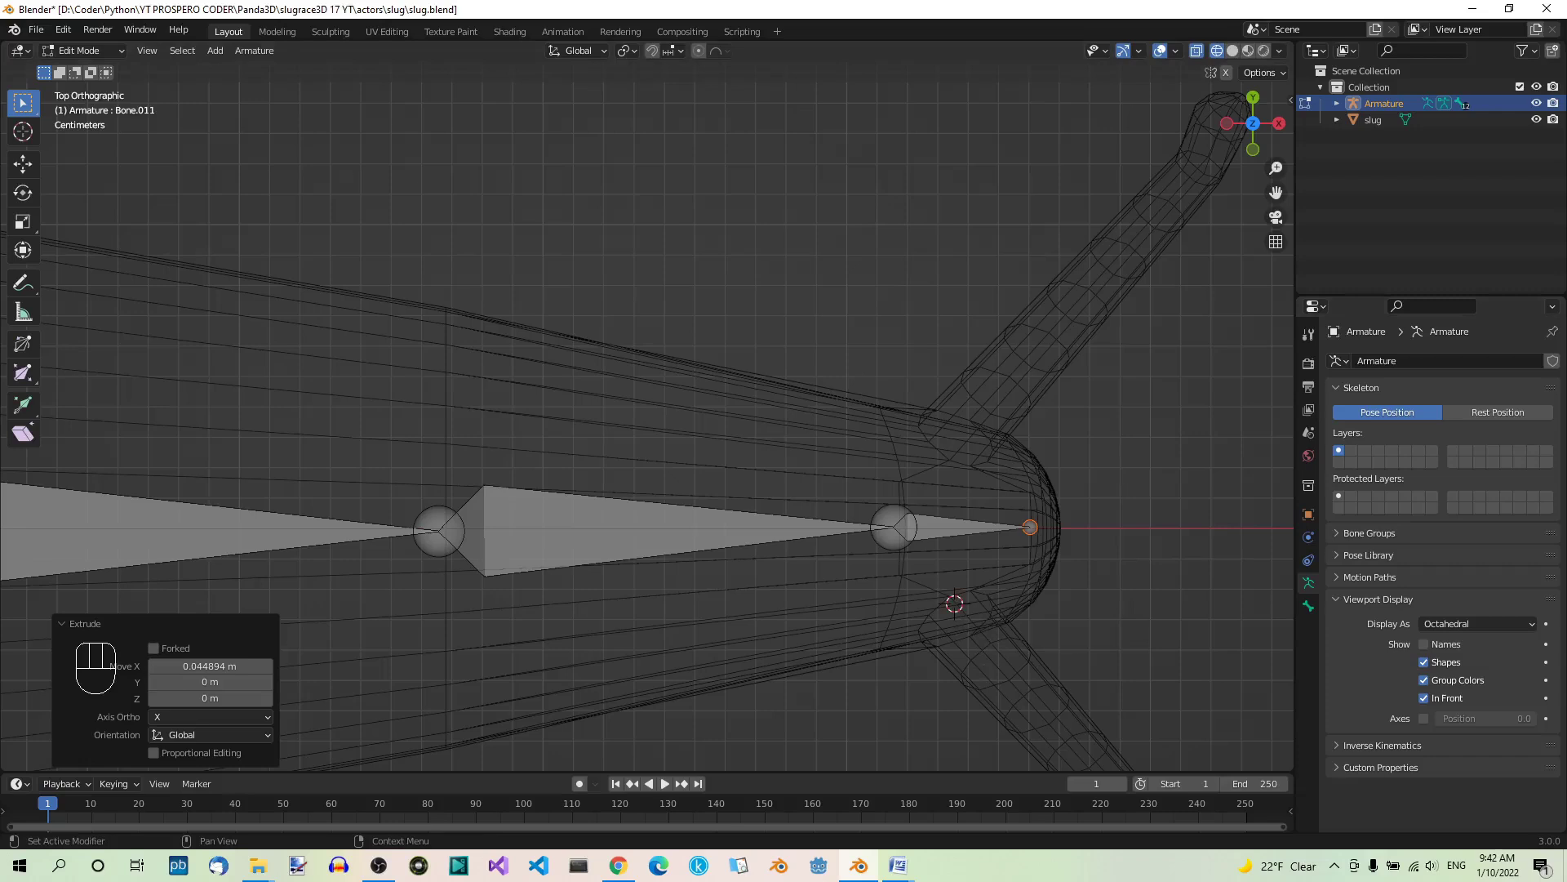
pyautogui.scroll(-3, 1056, 413)
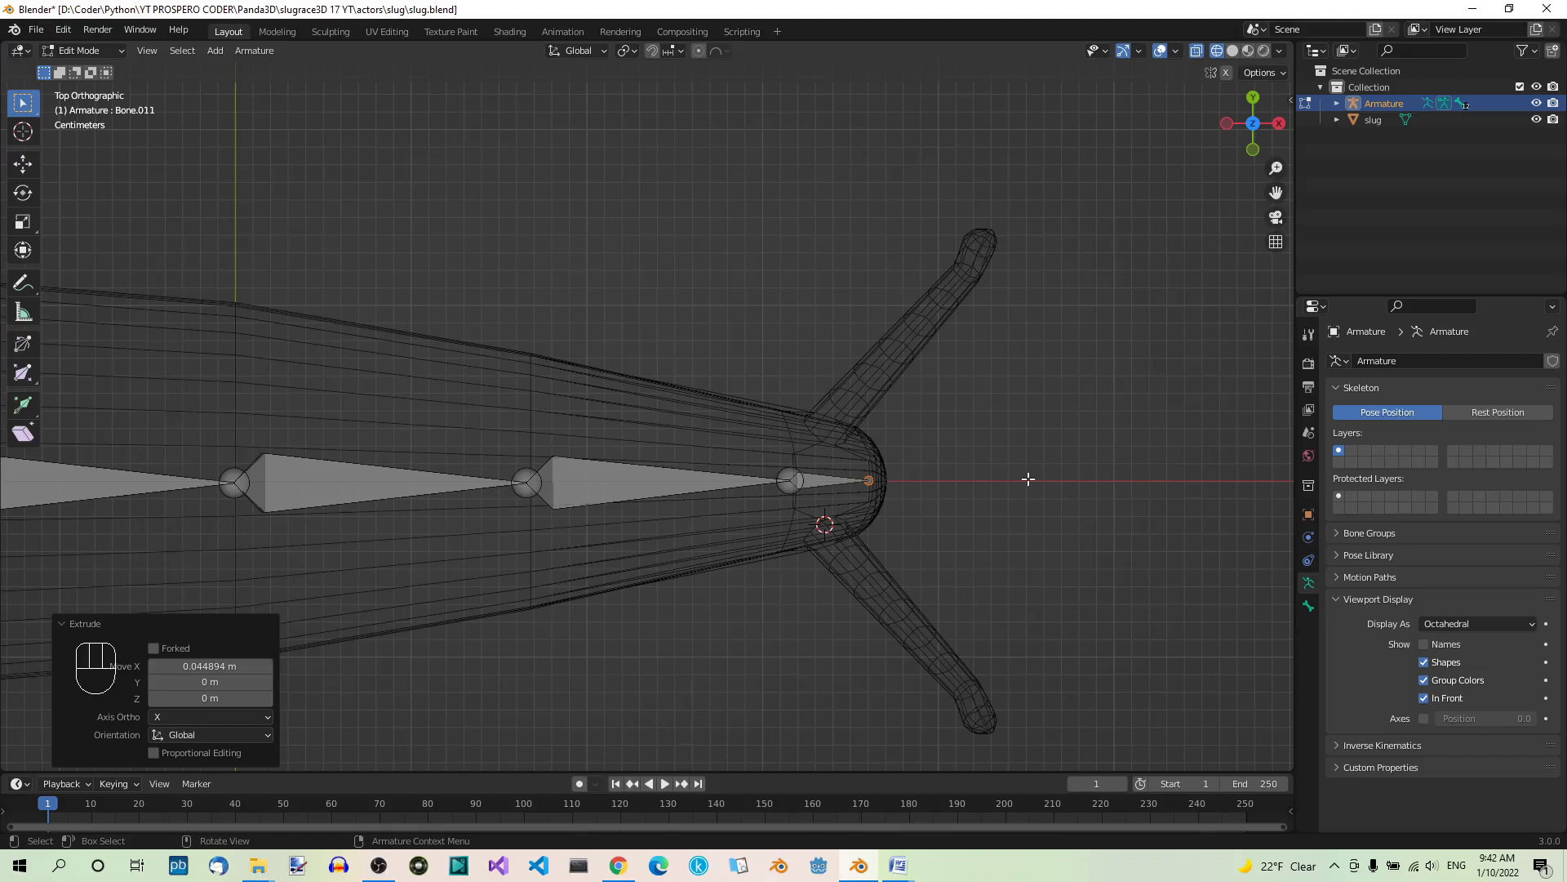
pyautogui.hotkey('shift', 'a')
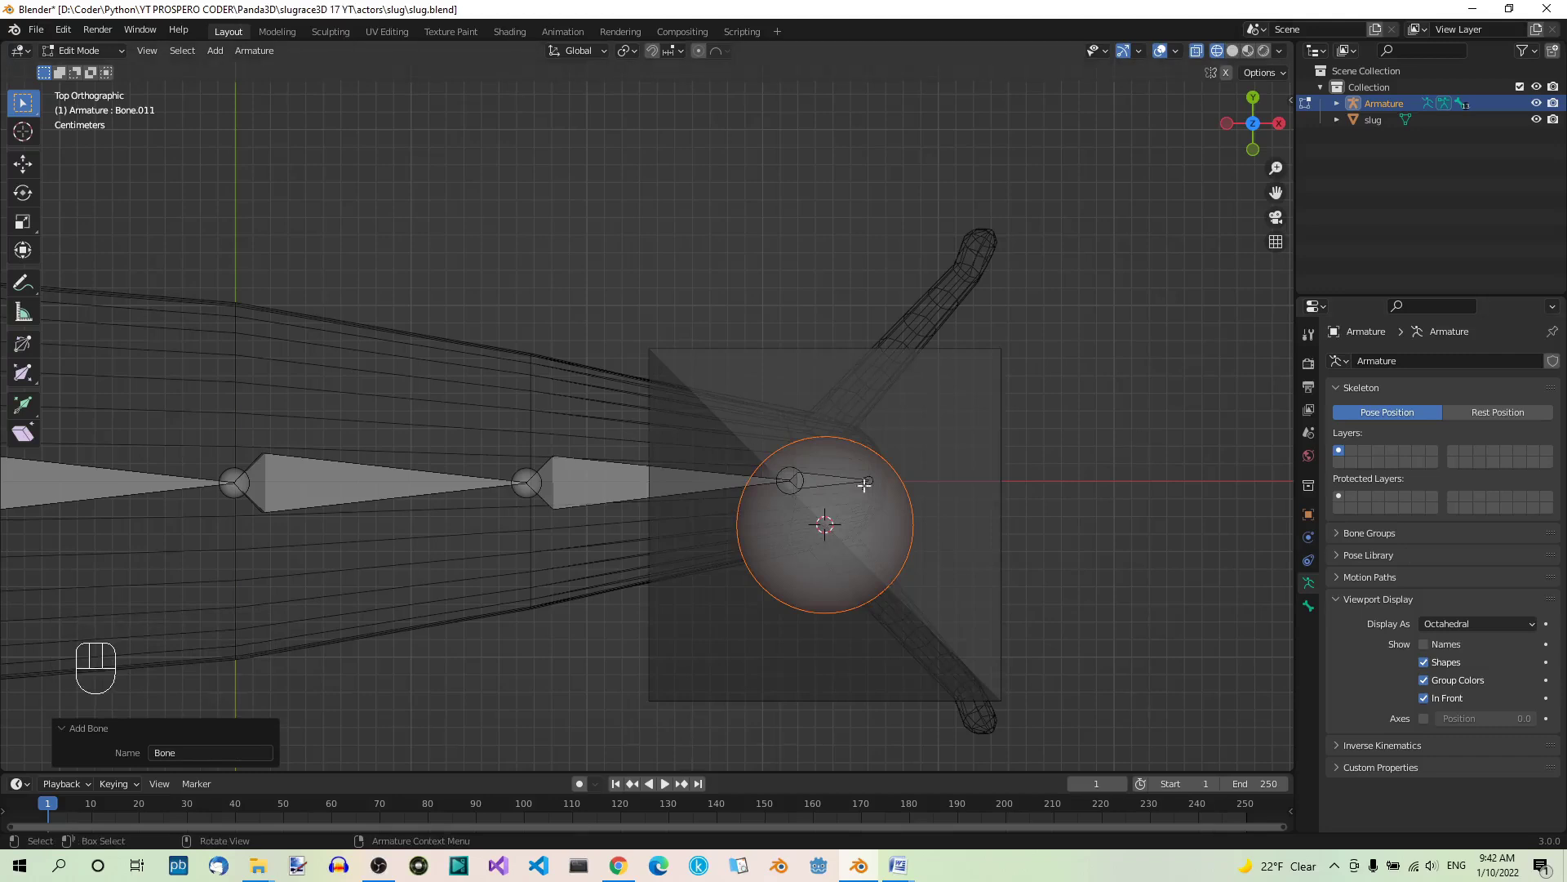
# Step: Shorten the new tentacle bone by moving its tip about -0.874 m along Z
pyautogui.press('KP_1')
pyautogui.scroll(-8, 1042, 448)
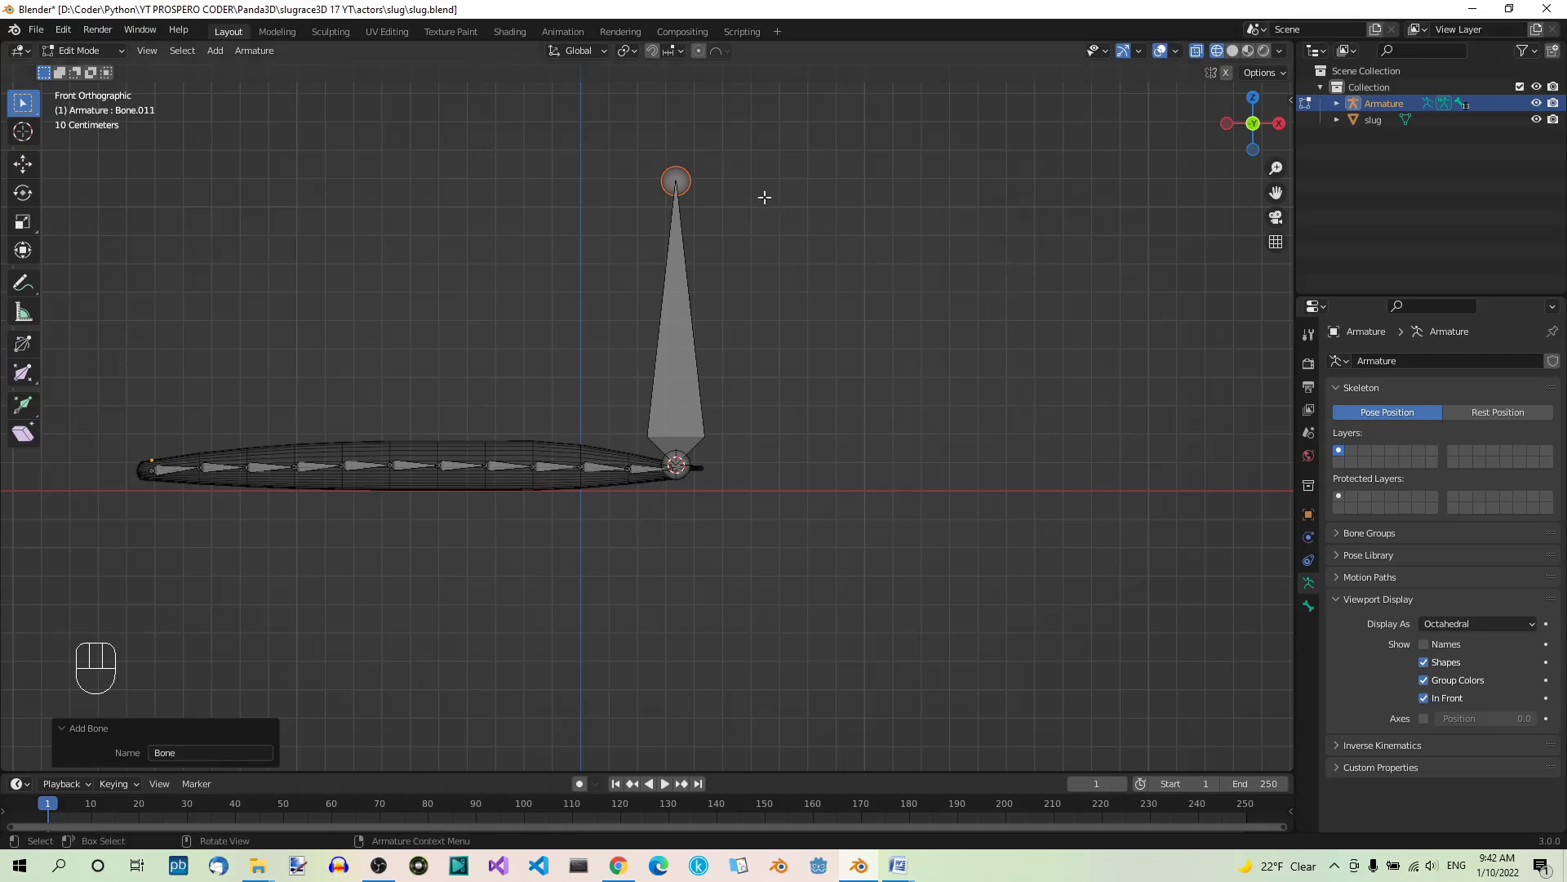
pyautogui.press('g')
pyautogui.press('z')
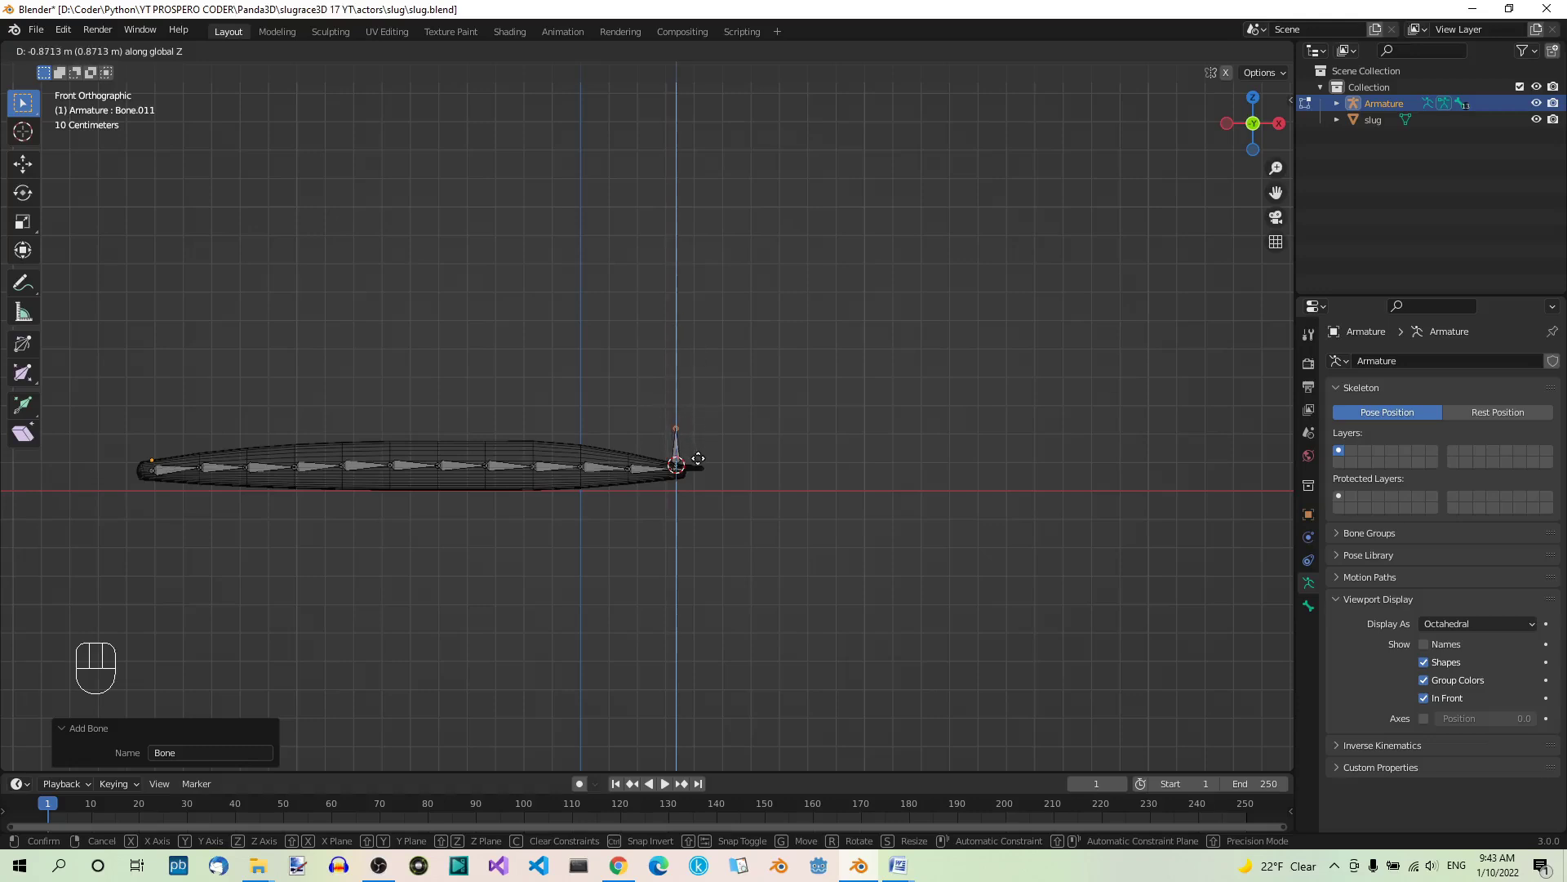
pyautogui.click(698, 459)
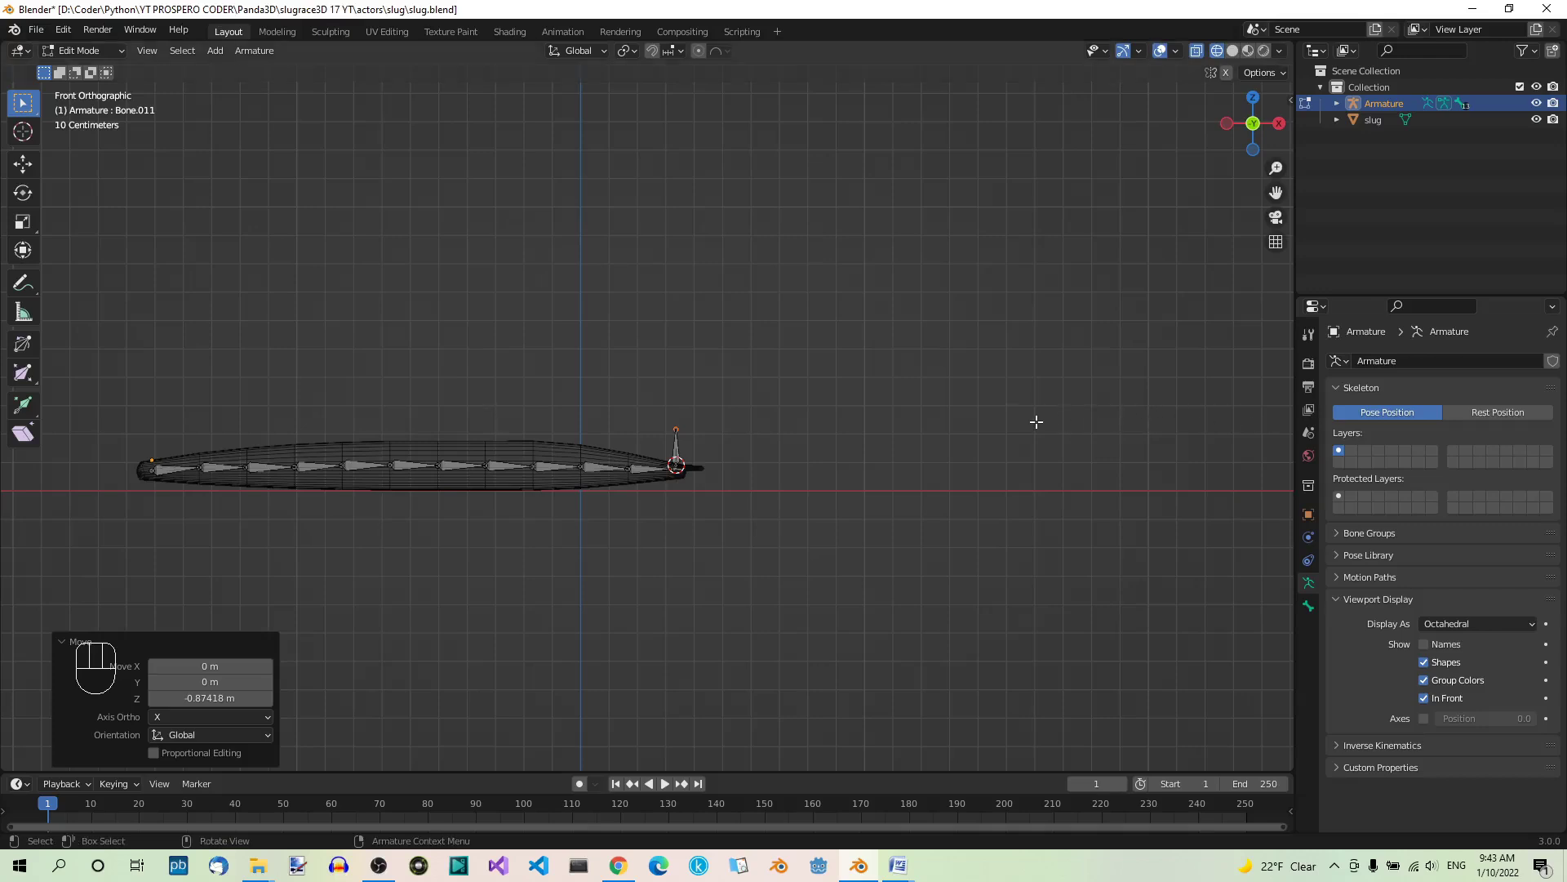
# Step: Lower the whole tentacle bone along Z so its base sits in the middle of the tentacle's height
pyautogui.press('KP_3')
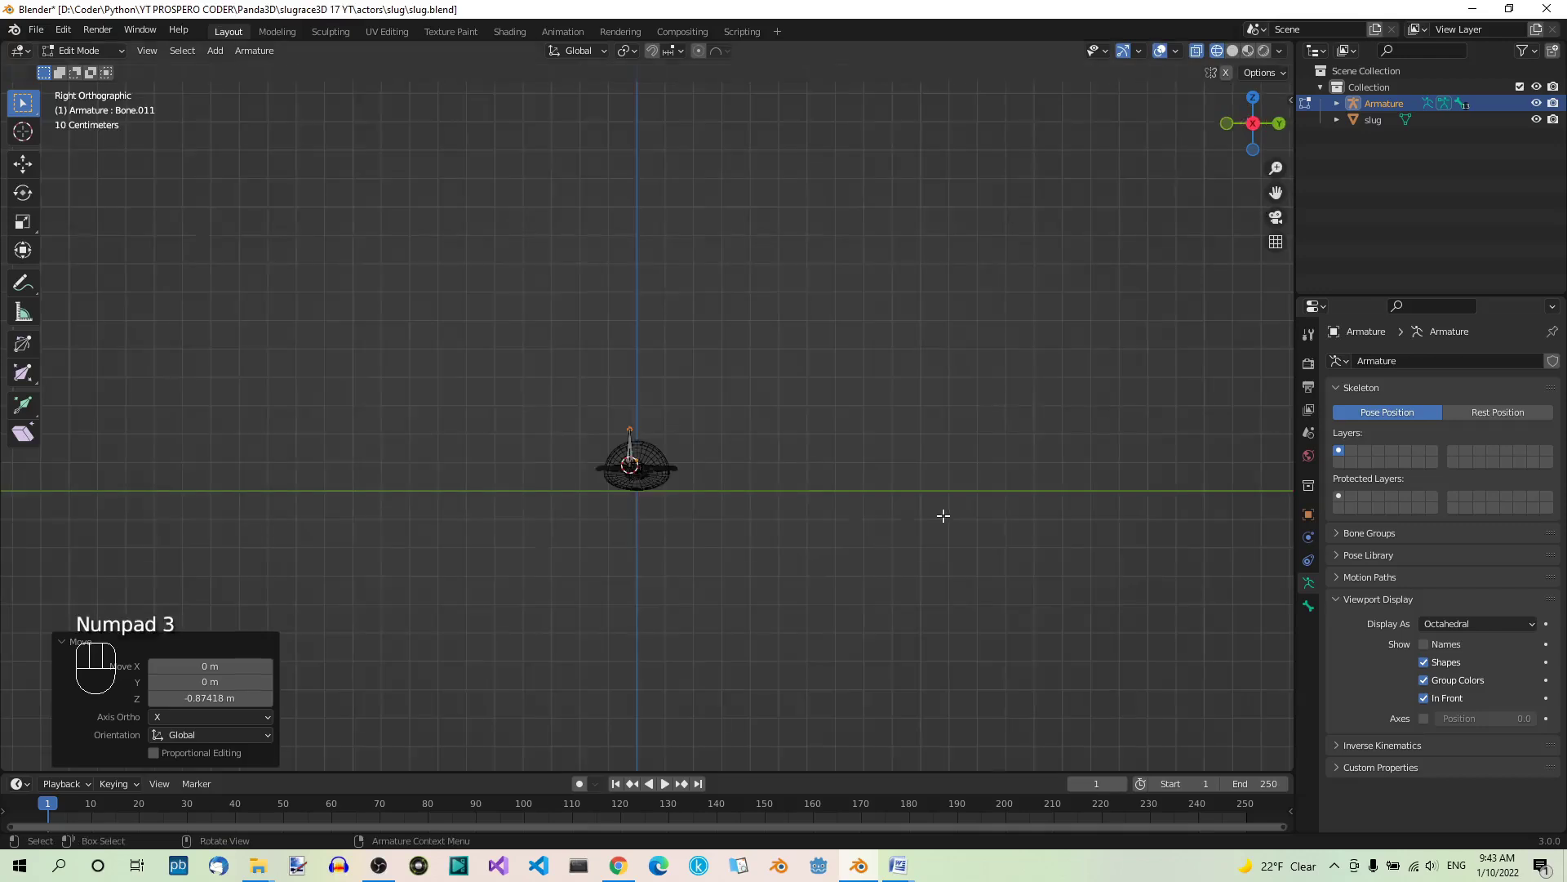
pyautogui.scroll(8, 549, 458)
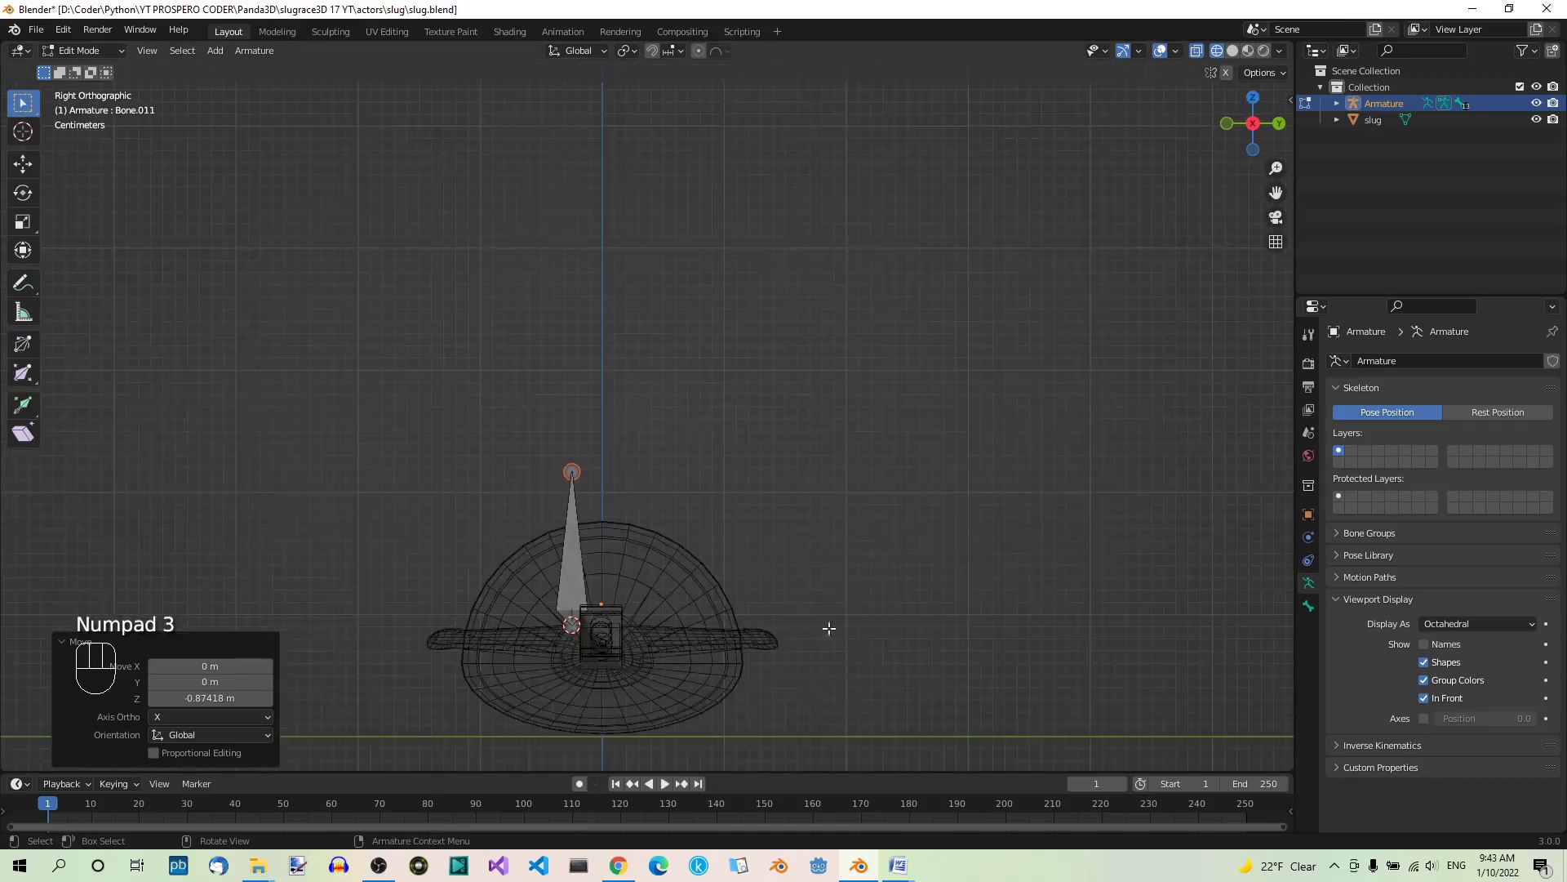
pyautogui.keyDown('shift'); pyautogui.moveTo(885, 644); pyautogui.dragTo(1085, 448, button='middle'); pyautogui.keyUp('shift')
pyautogui.scroll(2, 746, 304)
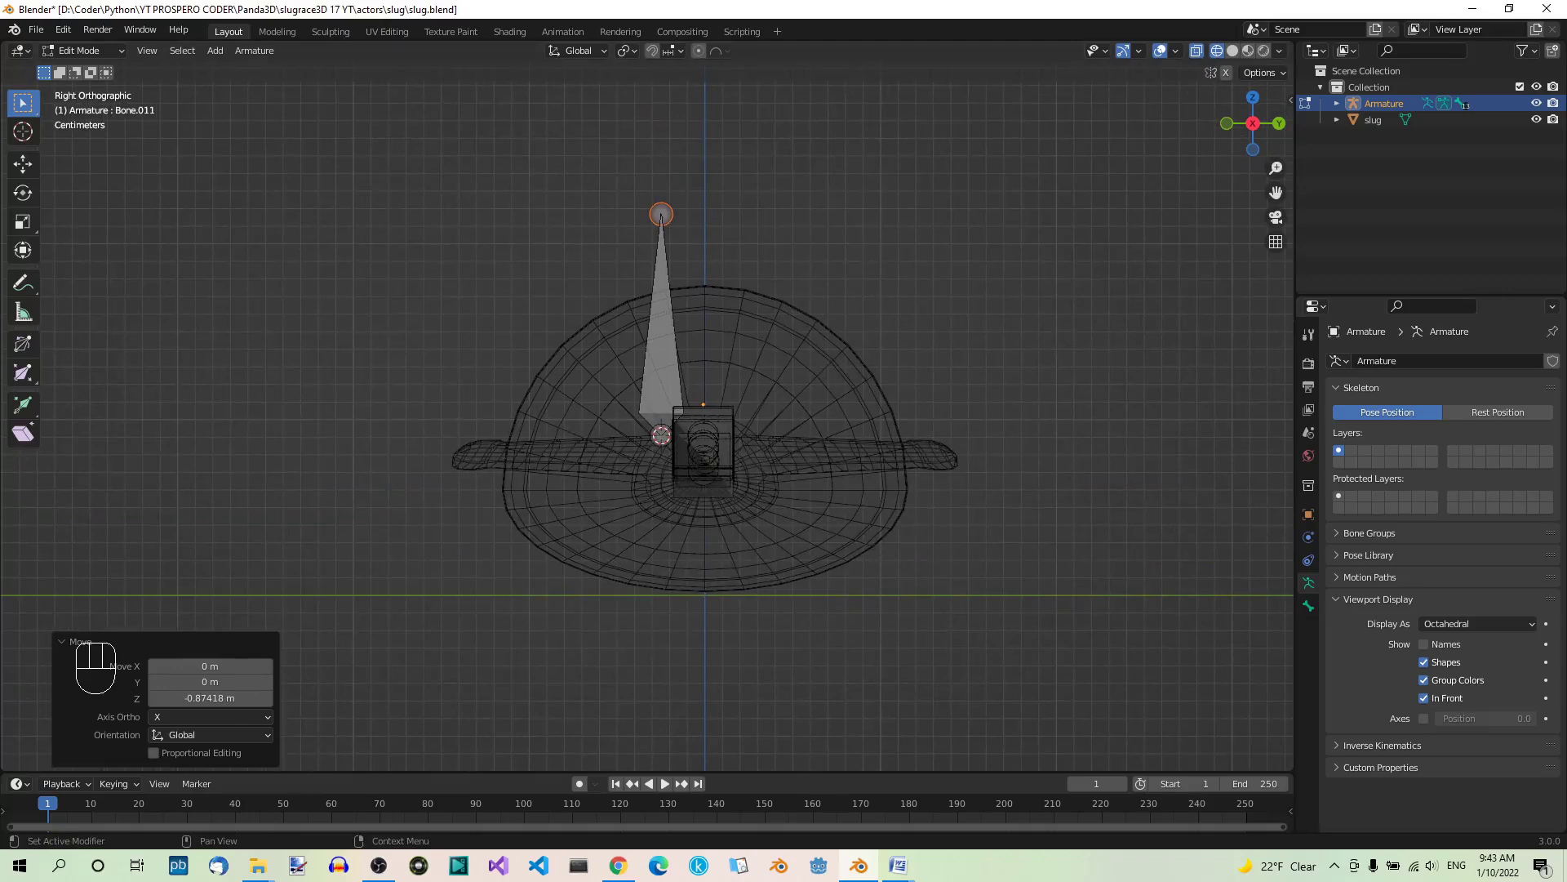
pyautogui.click(664, 339)
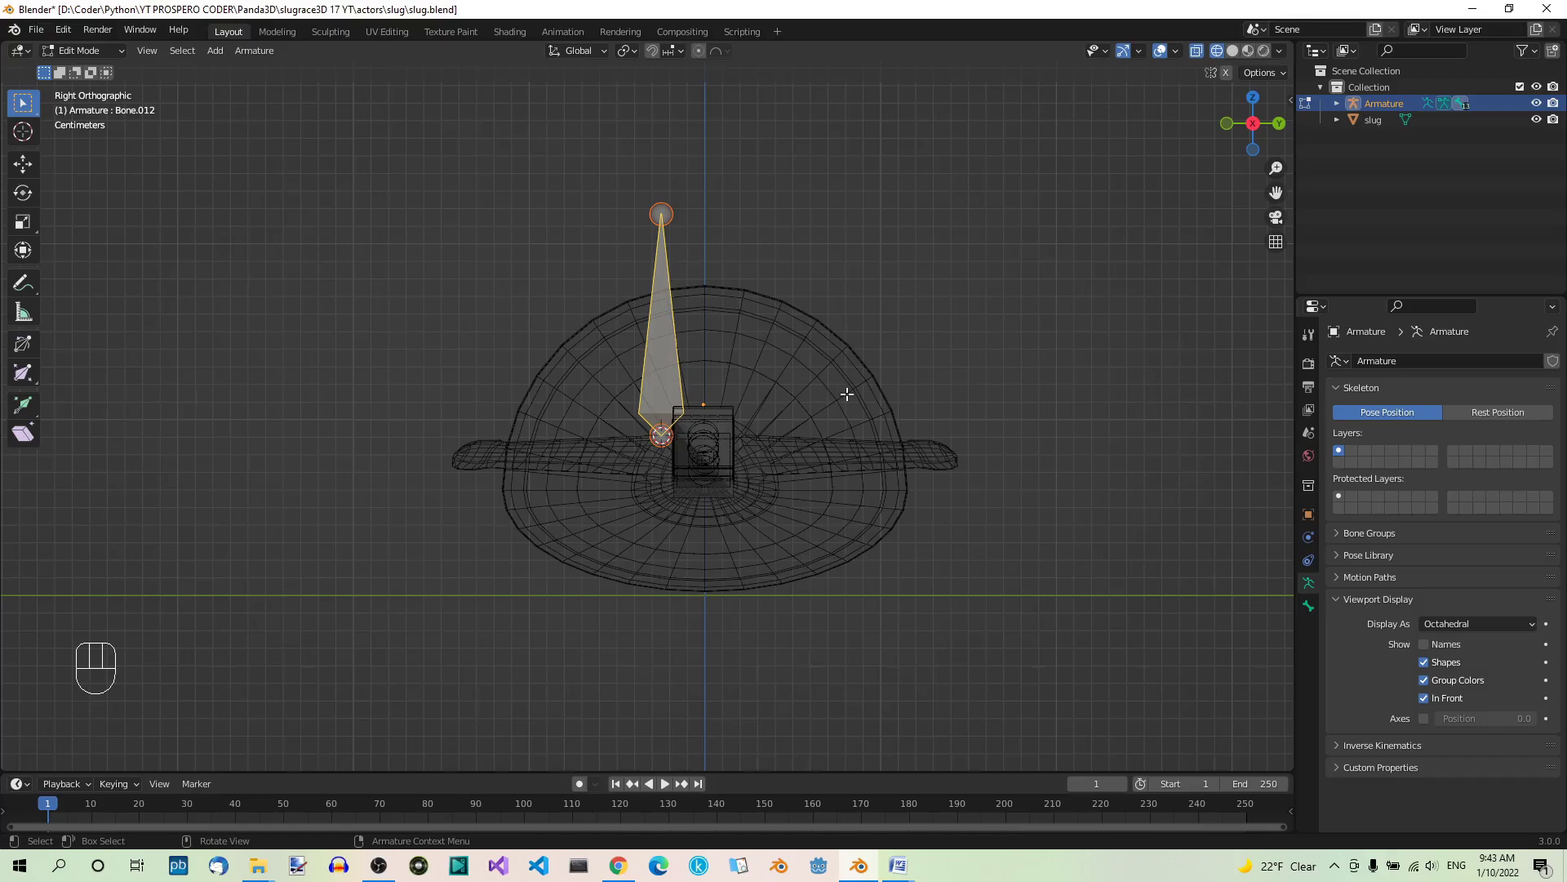
pyautogui.press('g')
pyautogui.press('z')
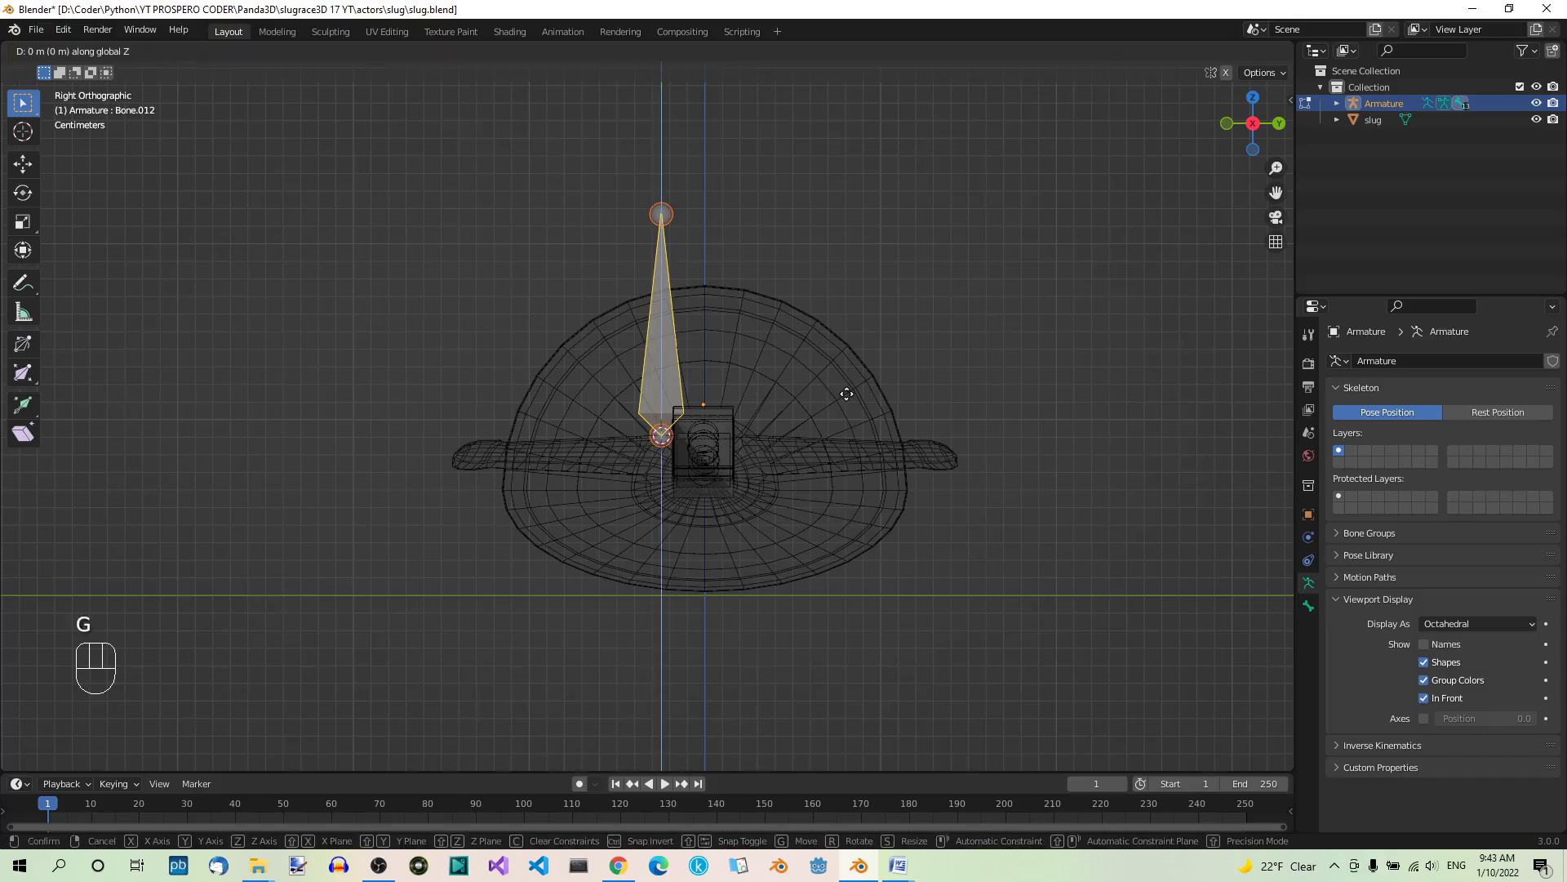
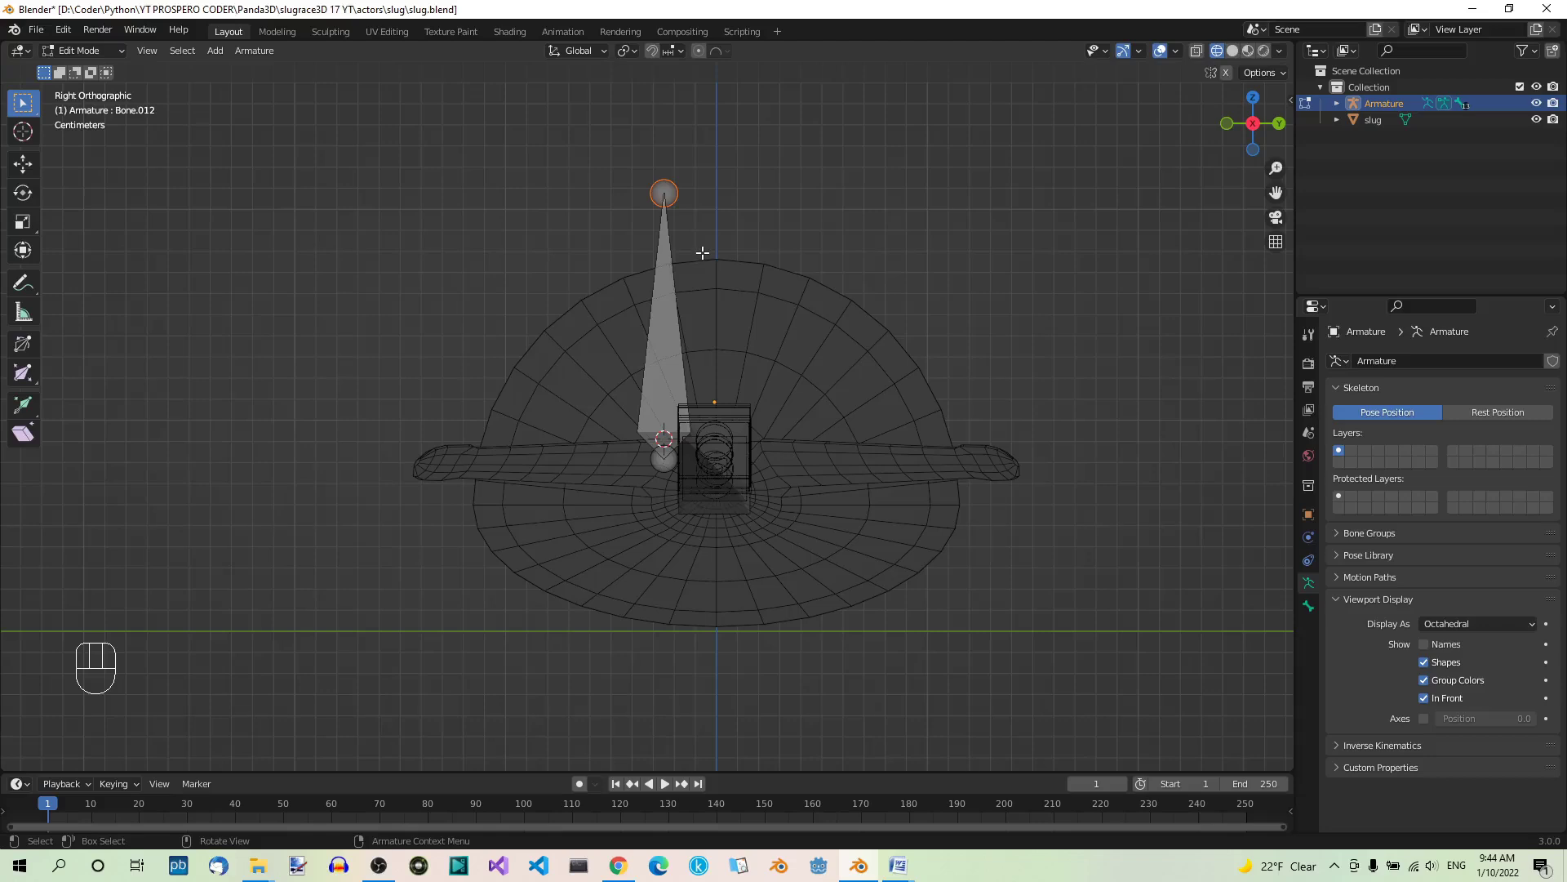
# Step: Align the bone with the tentacle by moving its tip about -0.029 m in Y and -0.128 m in Z, then 0.024 m in X
pyautogui.press('g')
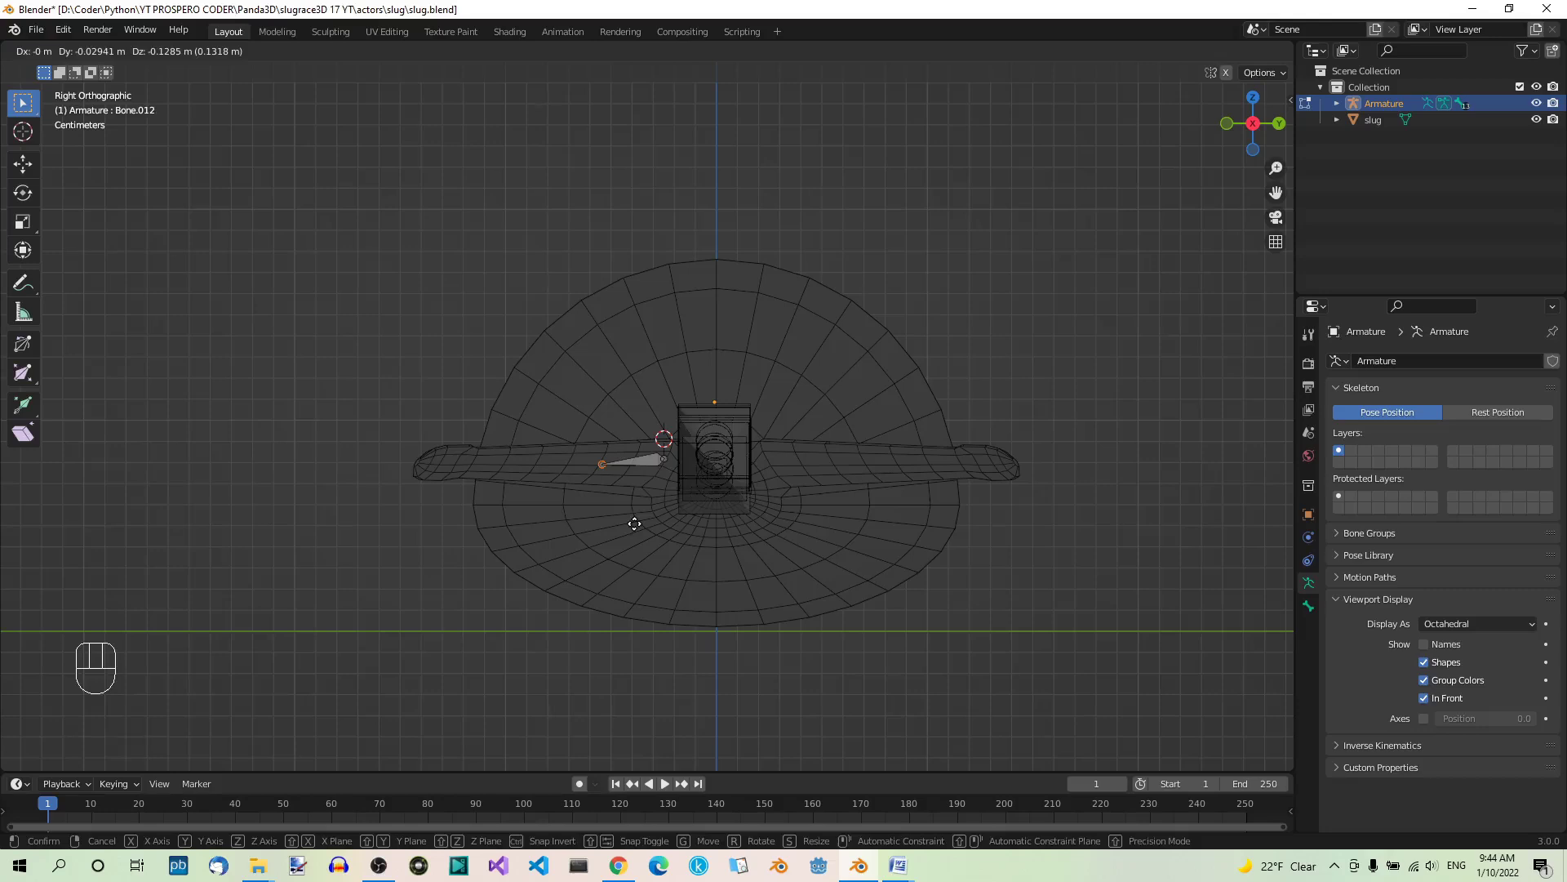
pyautogui.click(634, 523)
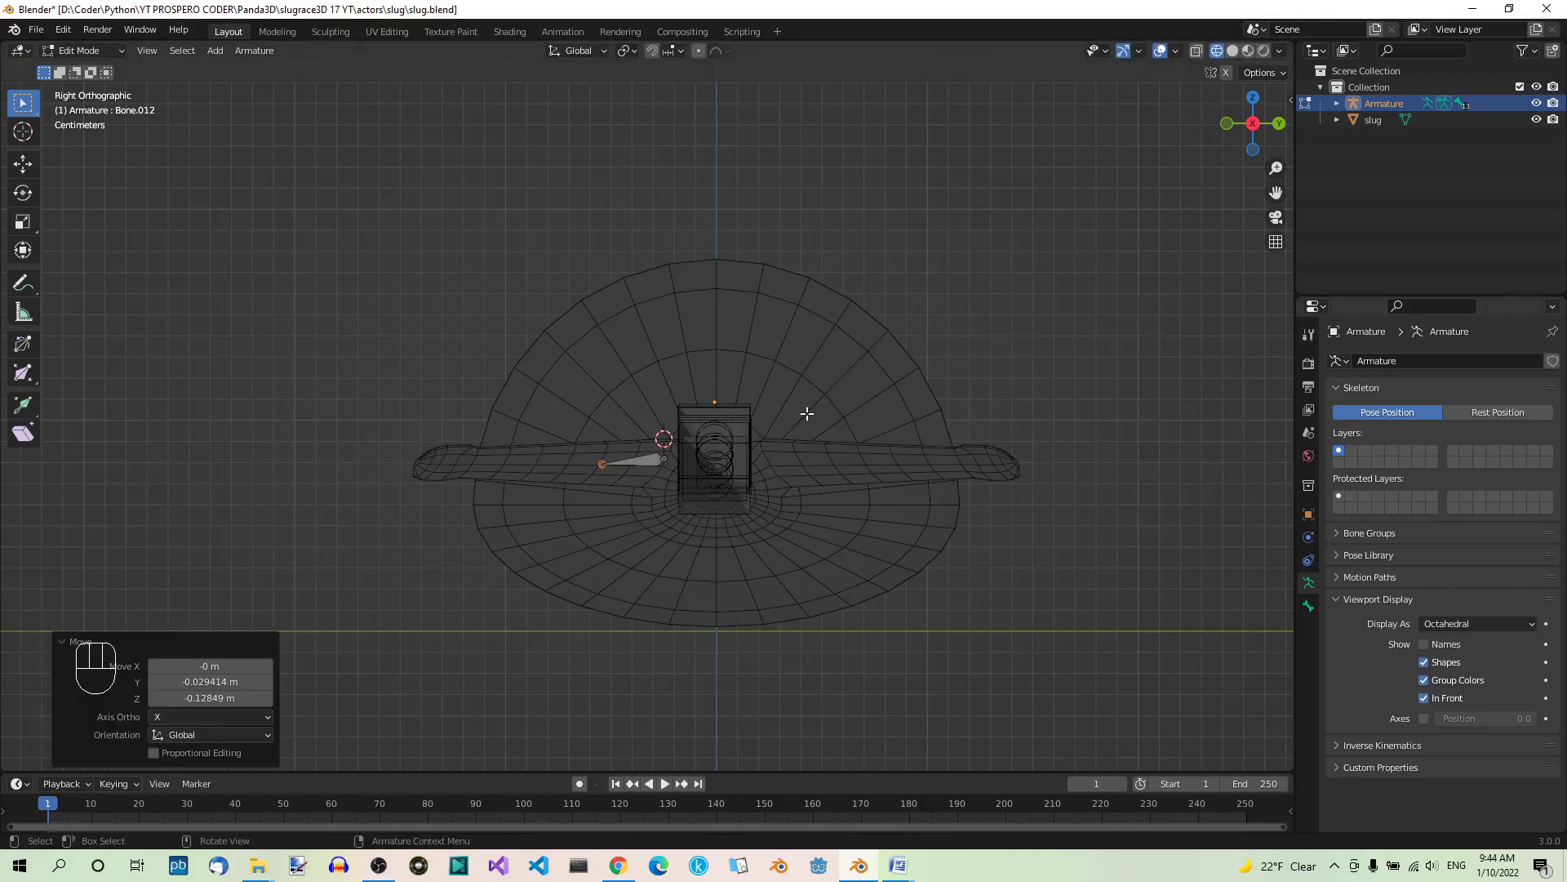
pyautogui.press('KP_7')
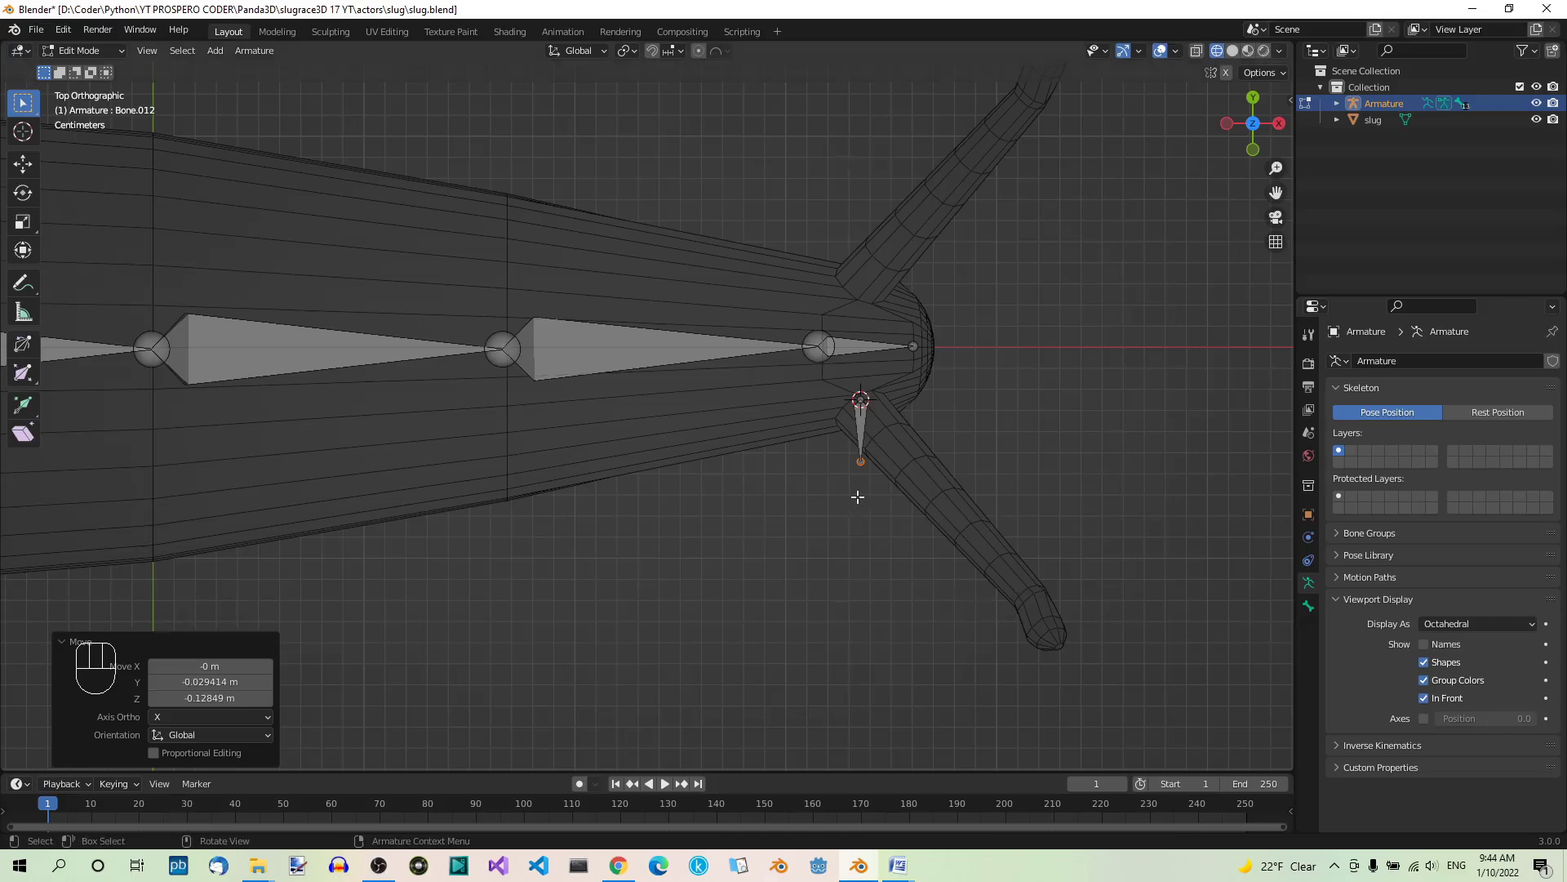
pyautogui.press('g')
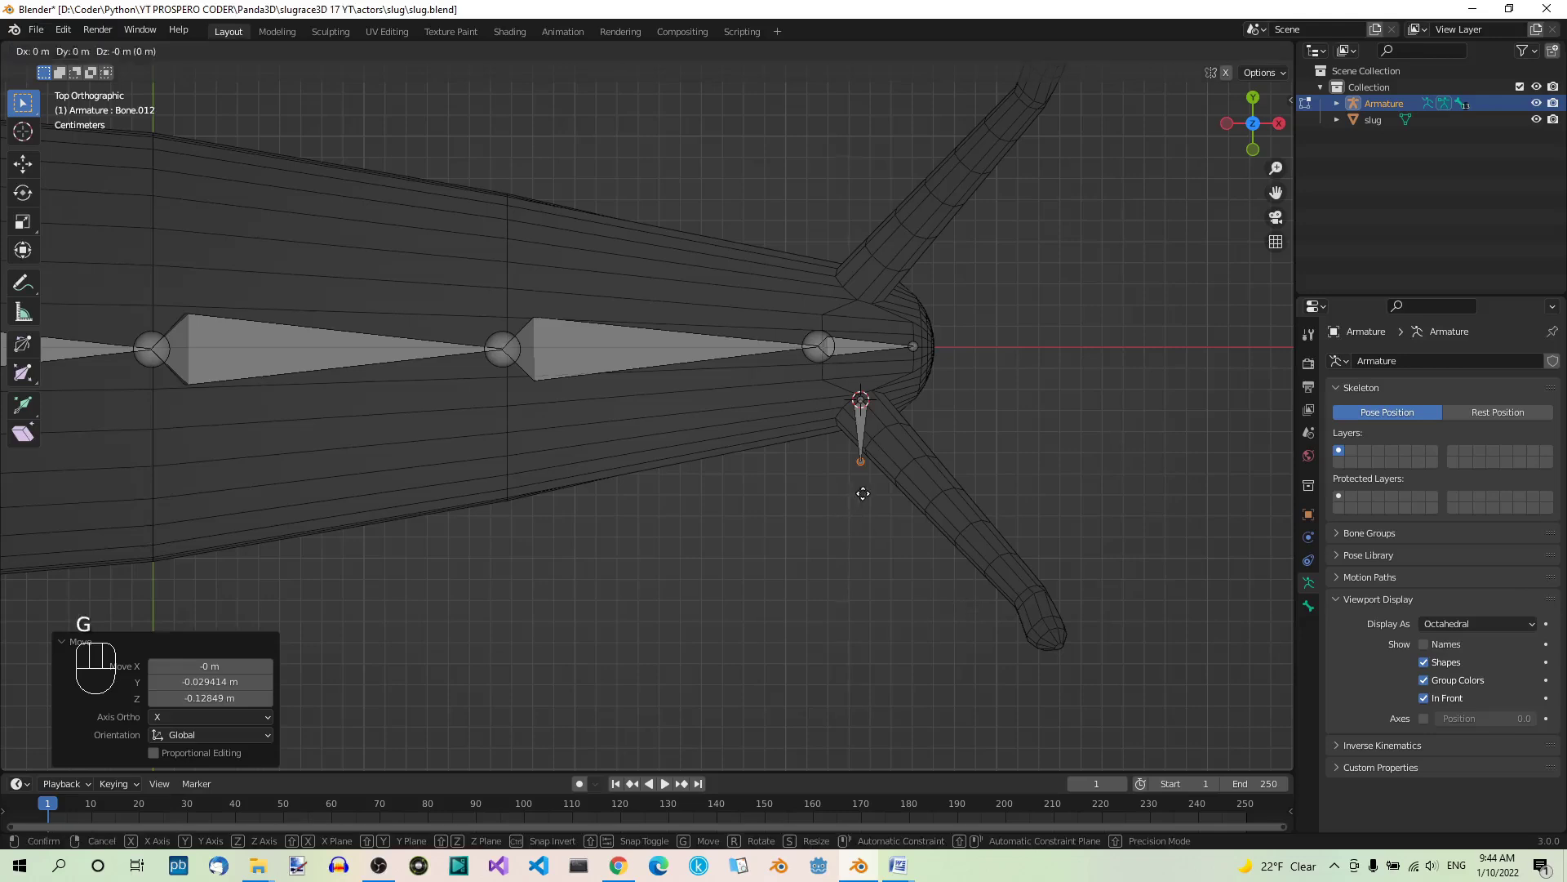
pyautogui.click(911, 488)
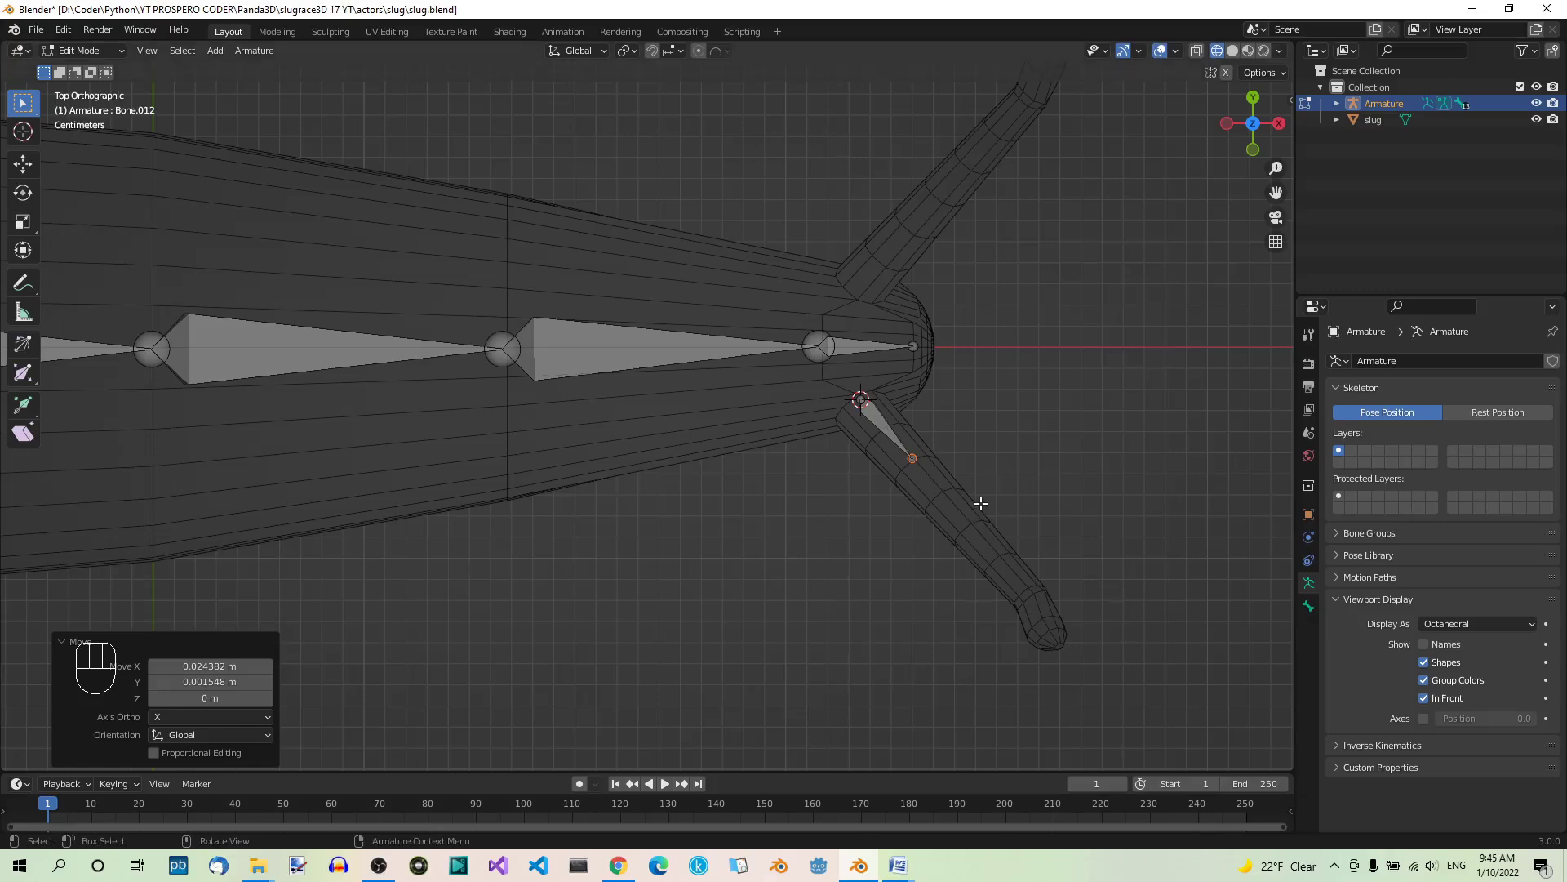
# Step: Extrude two more bones, each about 0.04 m long, along the tentacle toward its tip, following its edge loops
pyautogui.press('e')
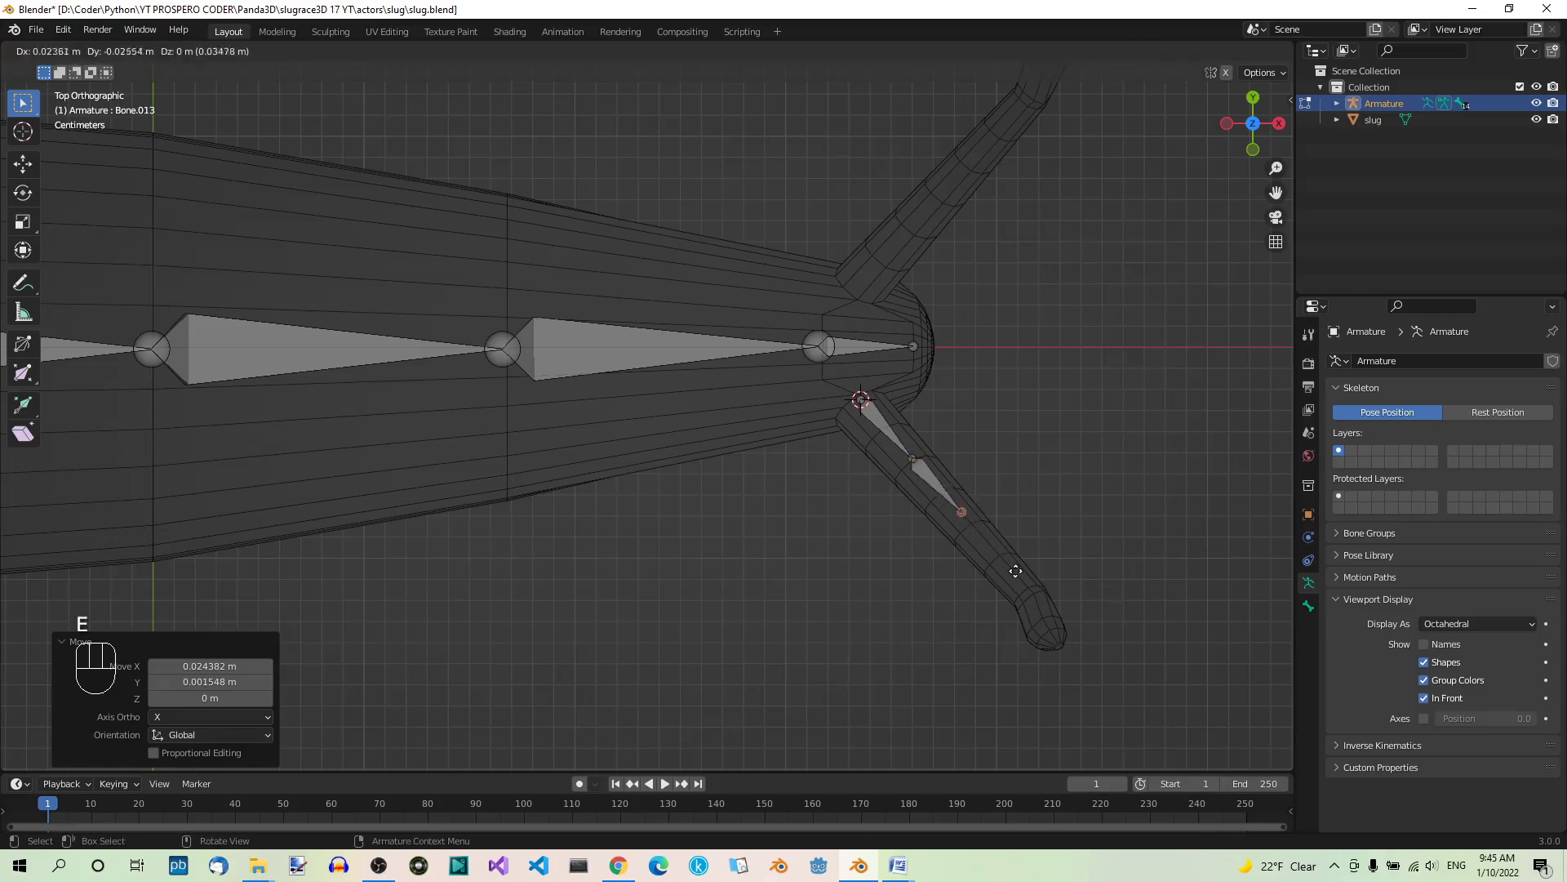
pyautogui.click(1019, 576)
pyautogui.press('e')
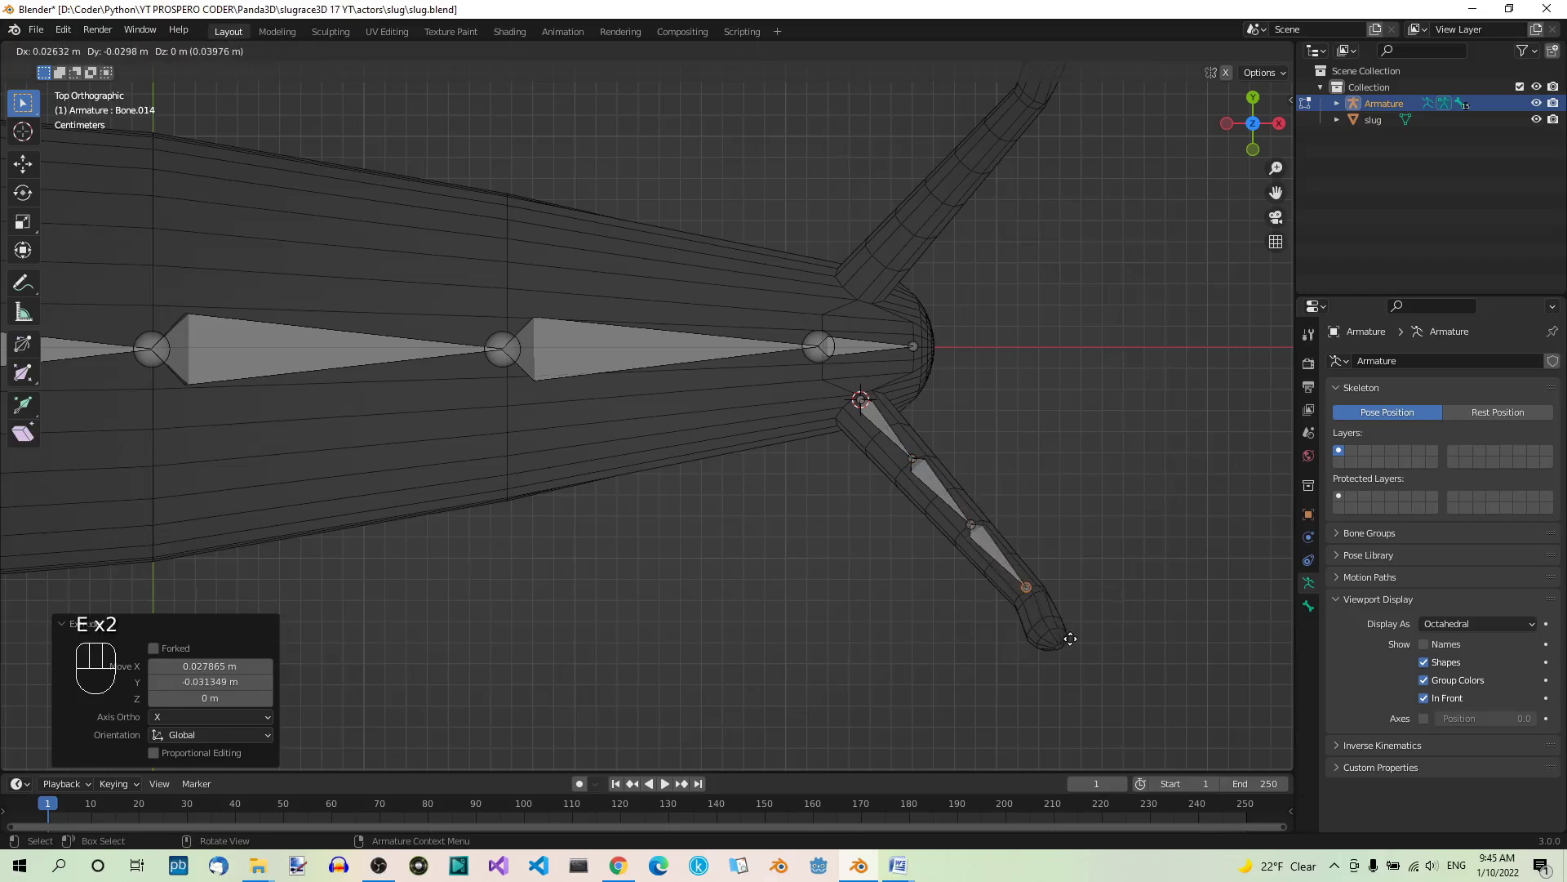
pyautogui.click(1070, 638)
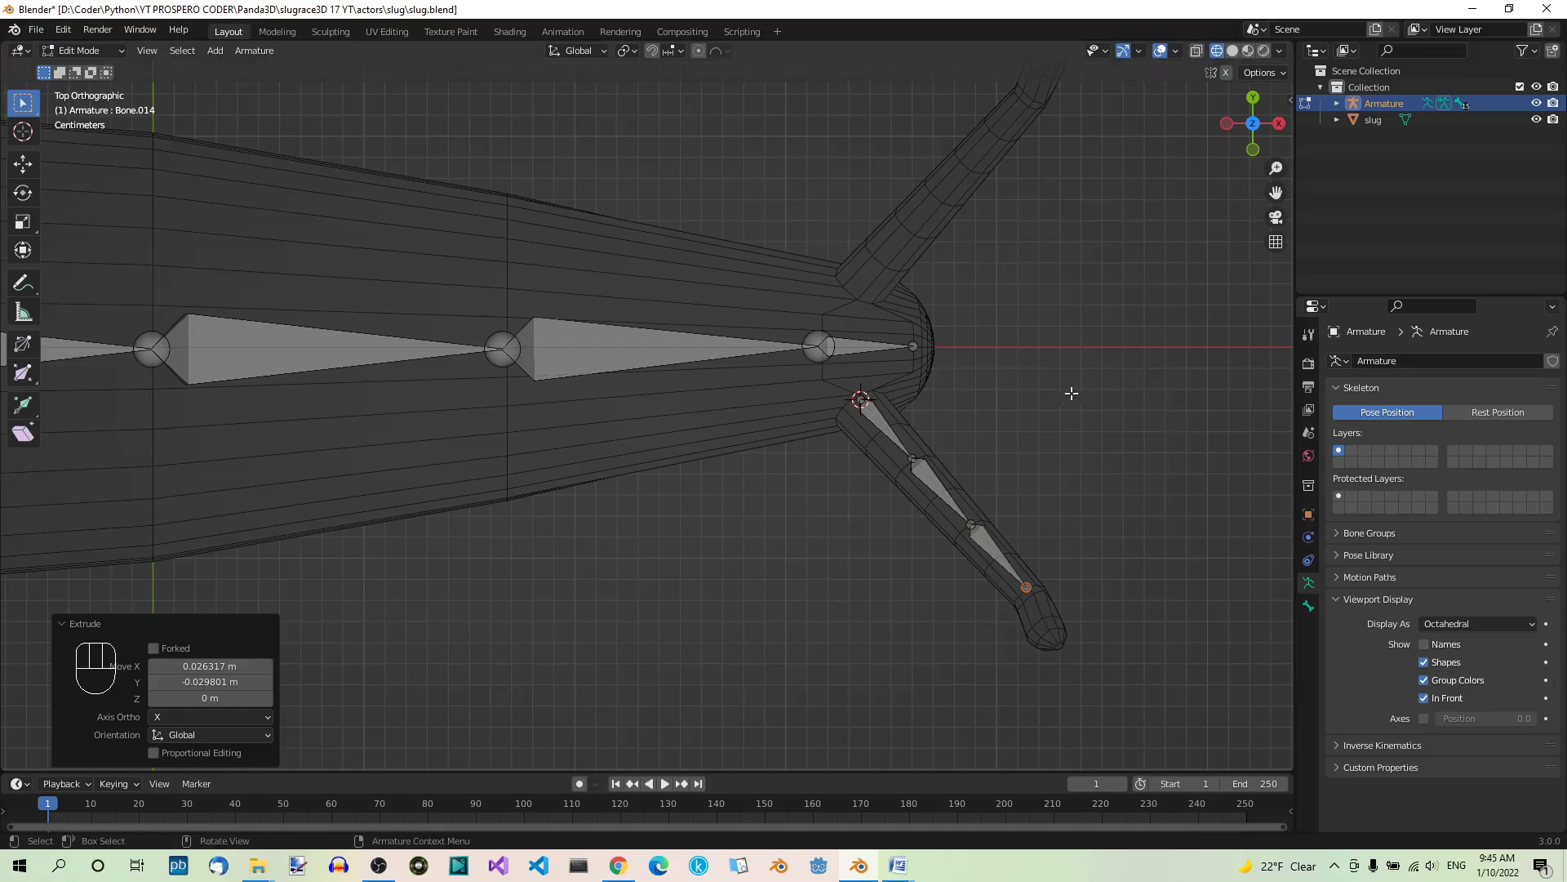
# Step: Raise the tentacle's middle bone about 0.002 m along Z to center it inside the mesh
pyautogui.press('KP_3')
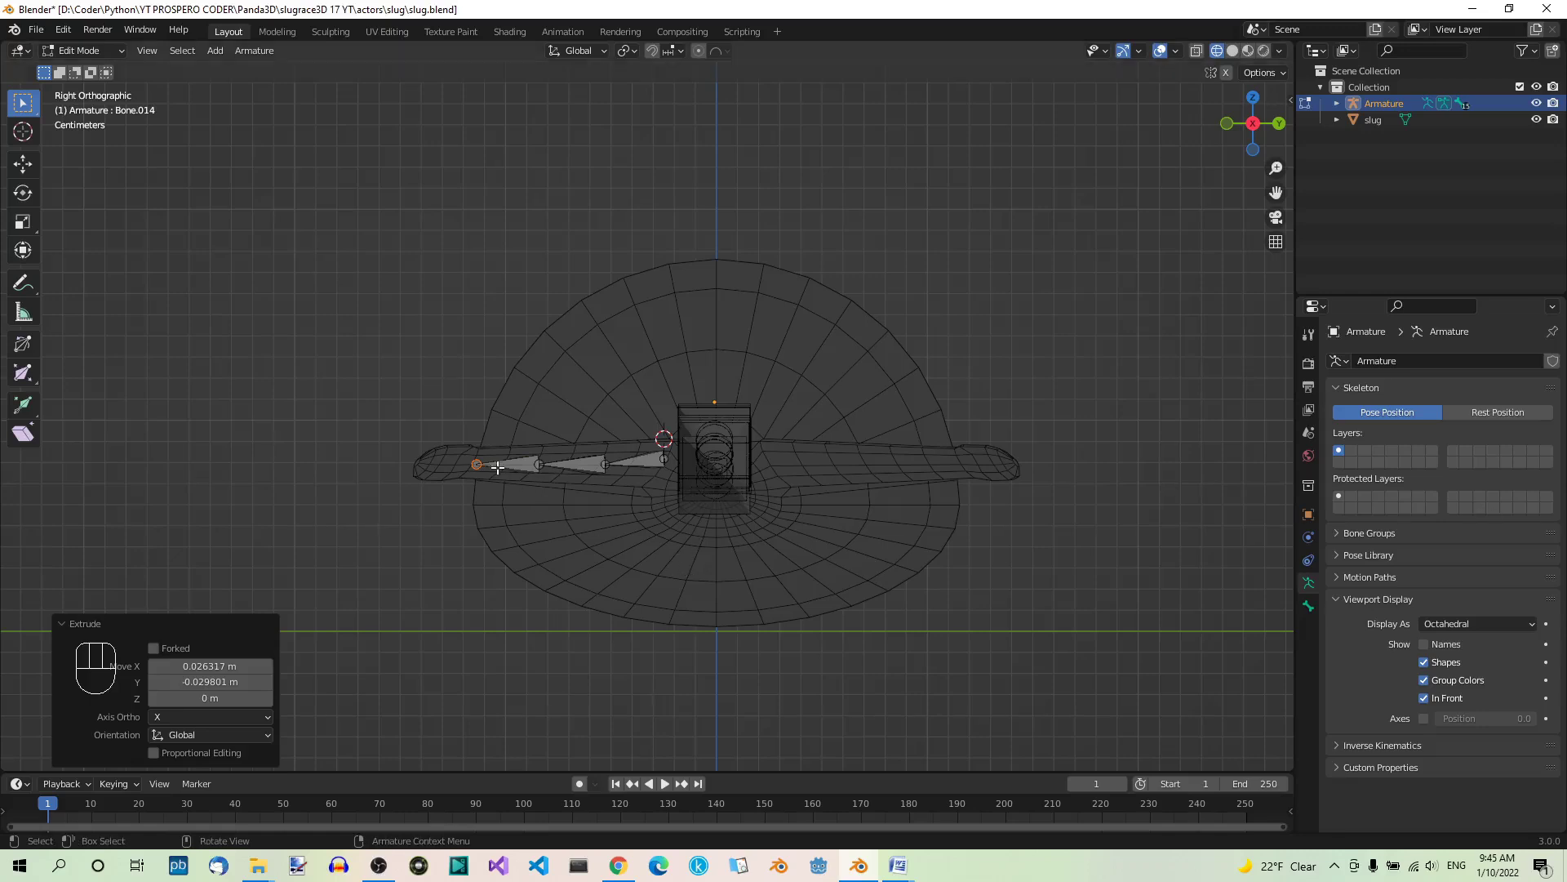
pyautogui.click(590, 463)
pyautogui.press('g')
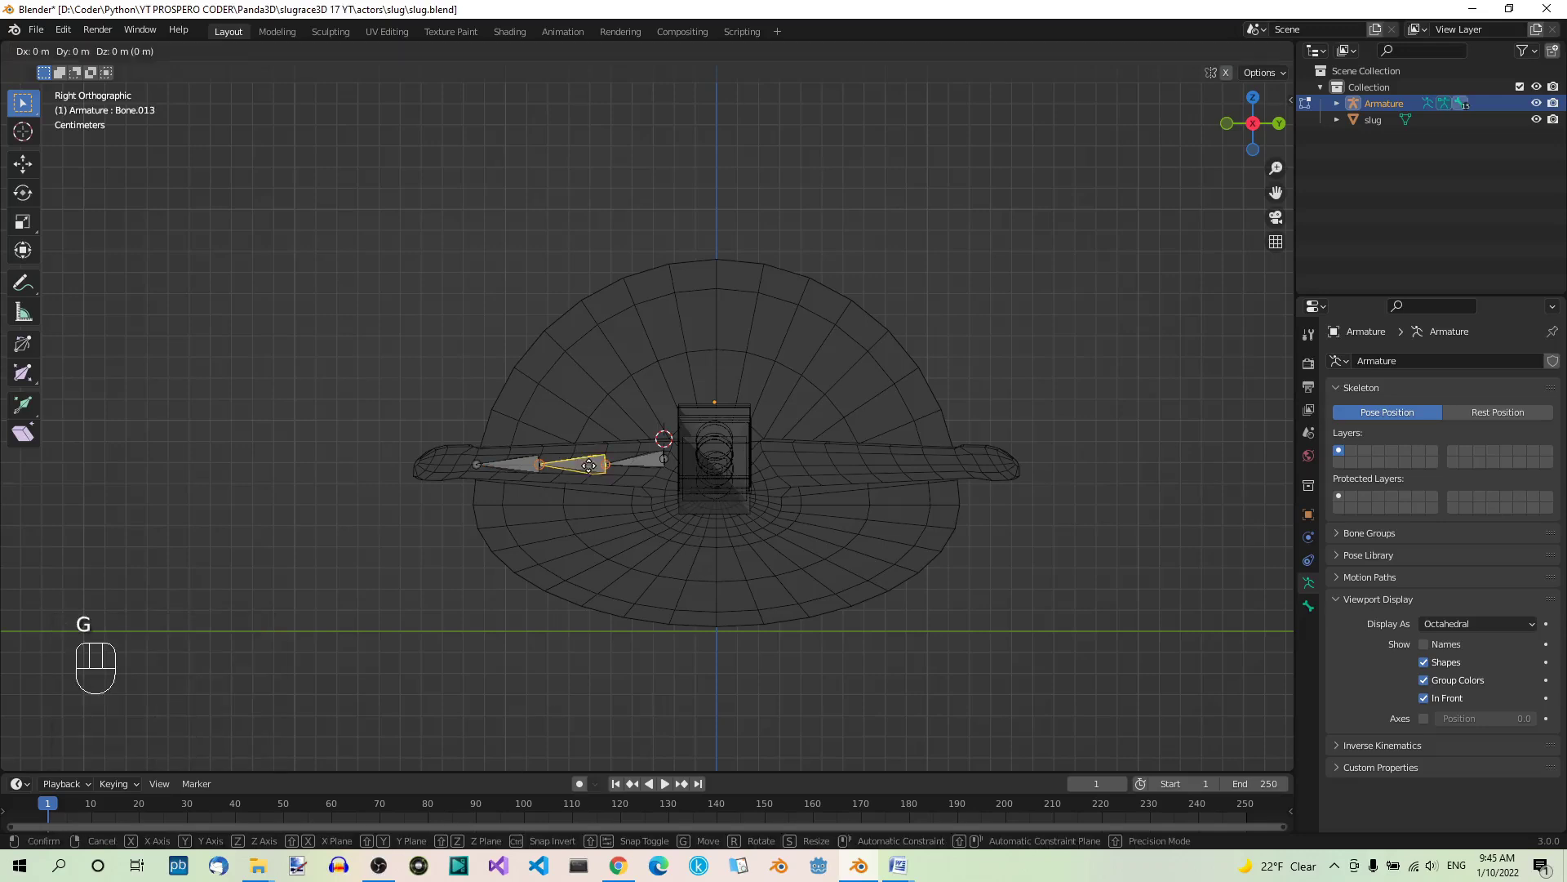
pyautogui.click(589, 461)
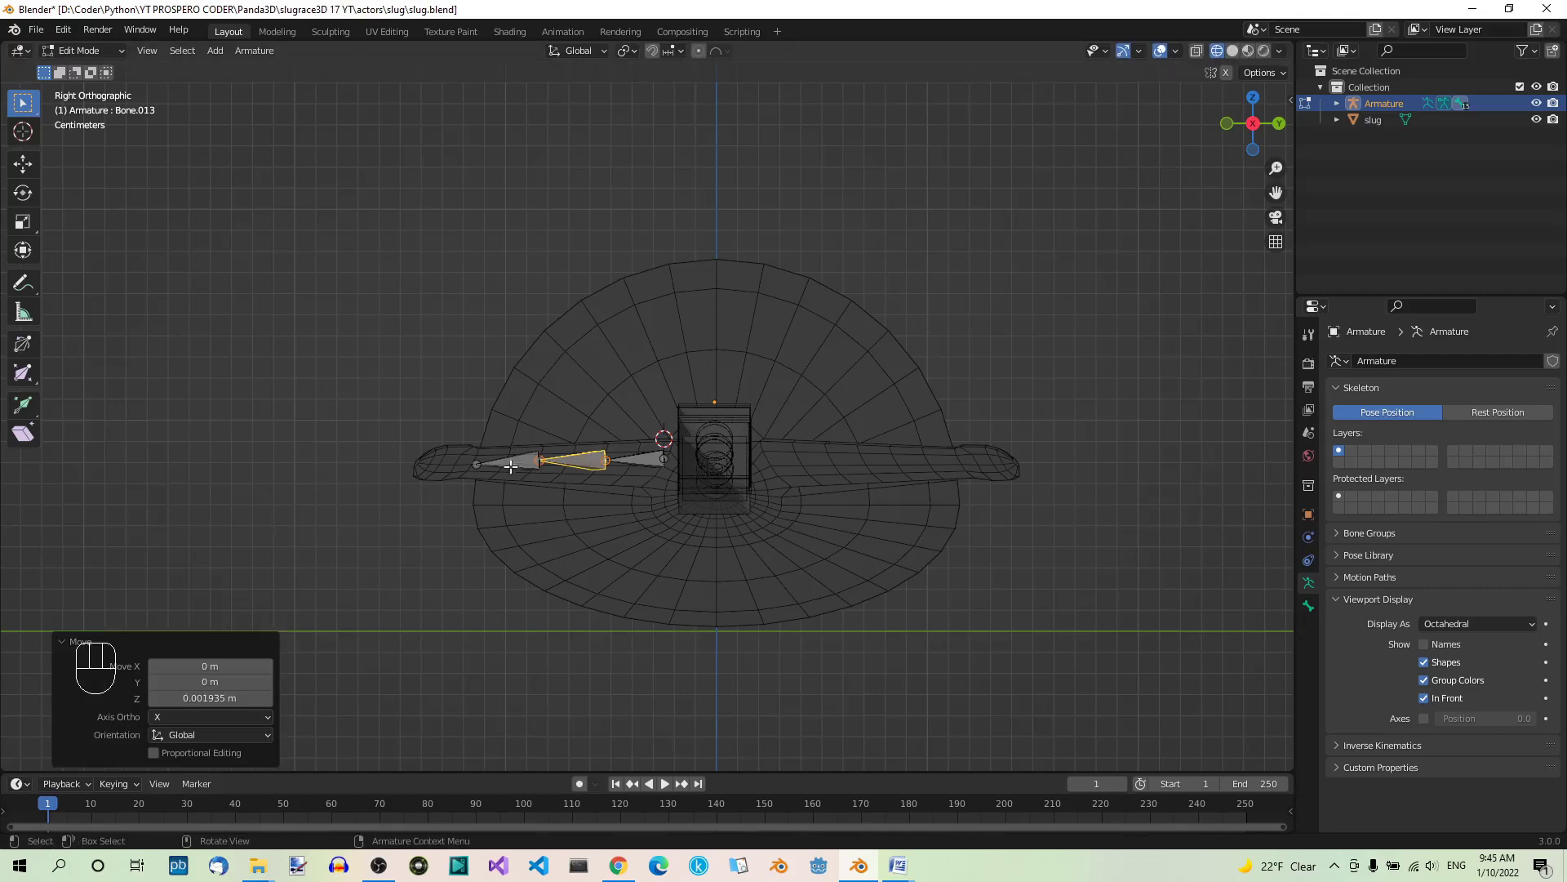
# Step: Rename the tentacle's base bone, the one closest to the head, as Tentacle1.R
pyautogui.click(477, 465)
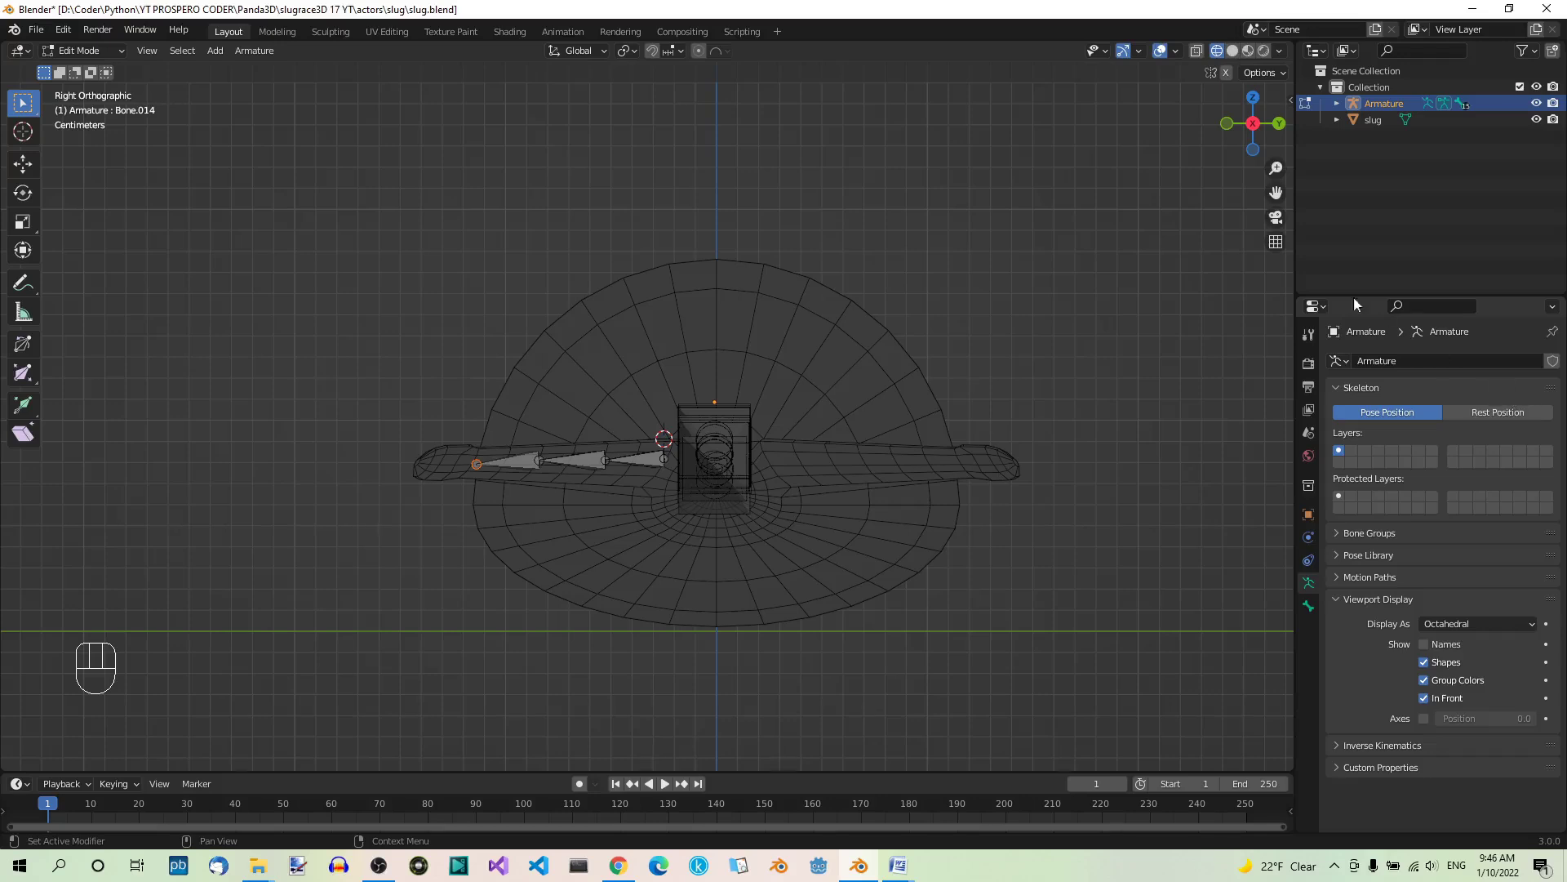
pyautogui.scroll(8, 932, 360)
pyautogui.press('KP_7')
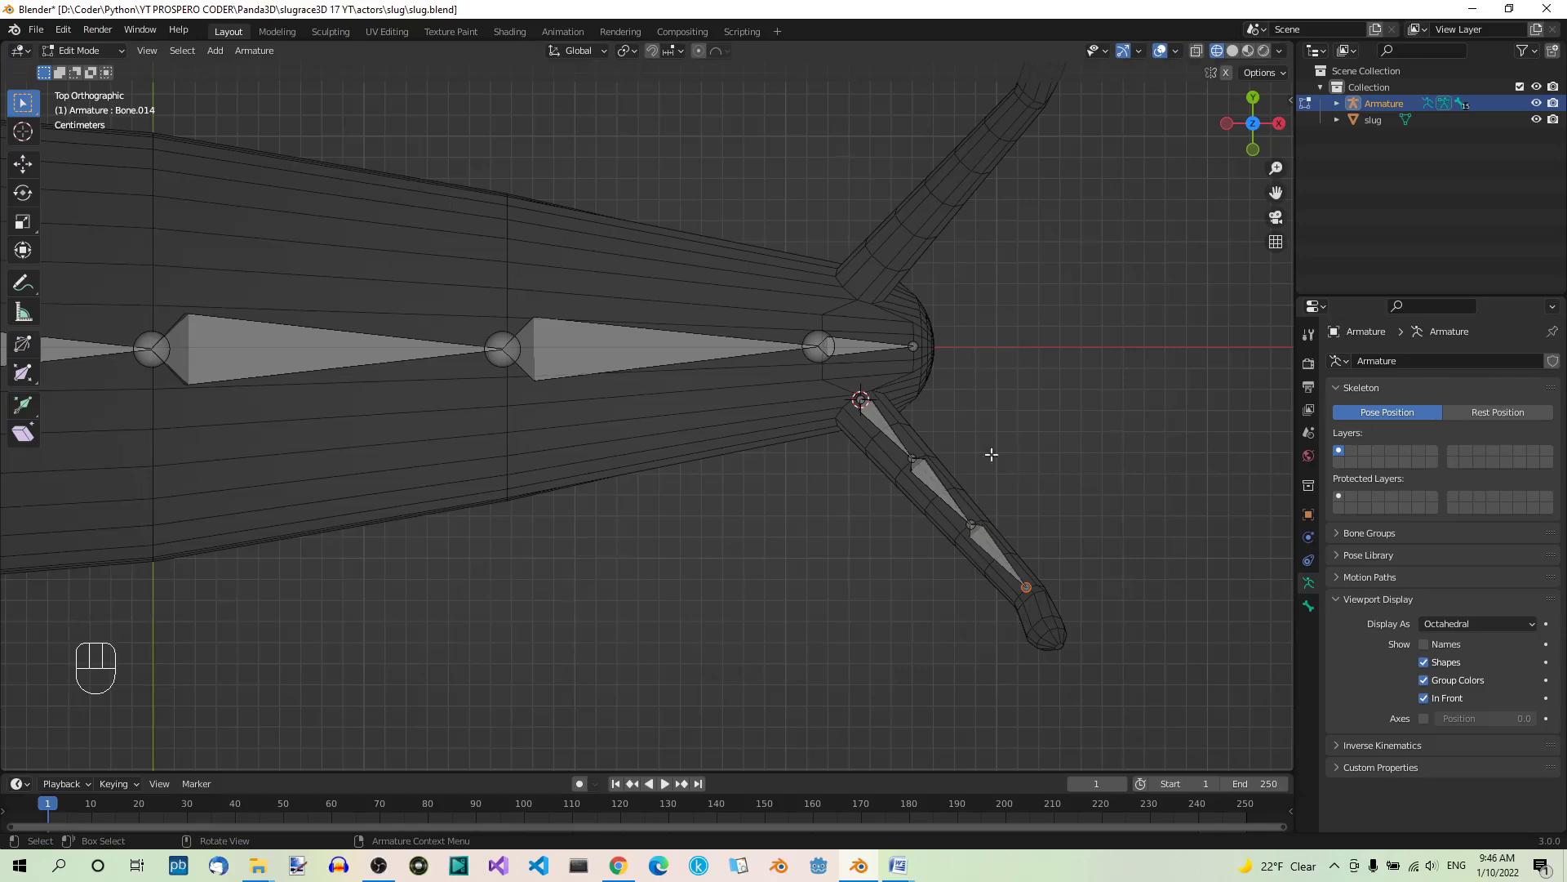
pyautogui.click(877, 418)
pyautogui.click(1308, 607)
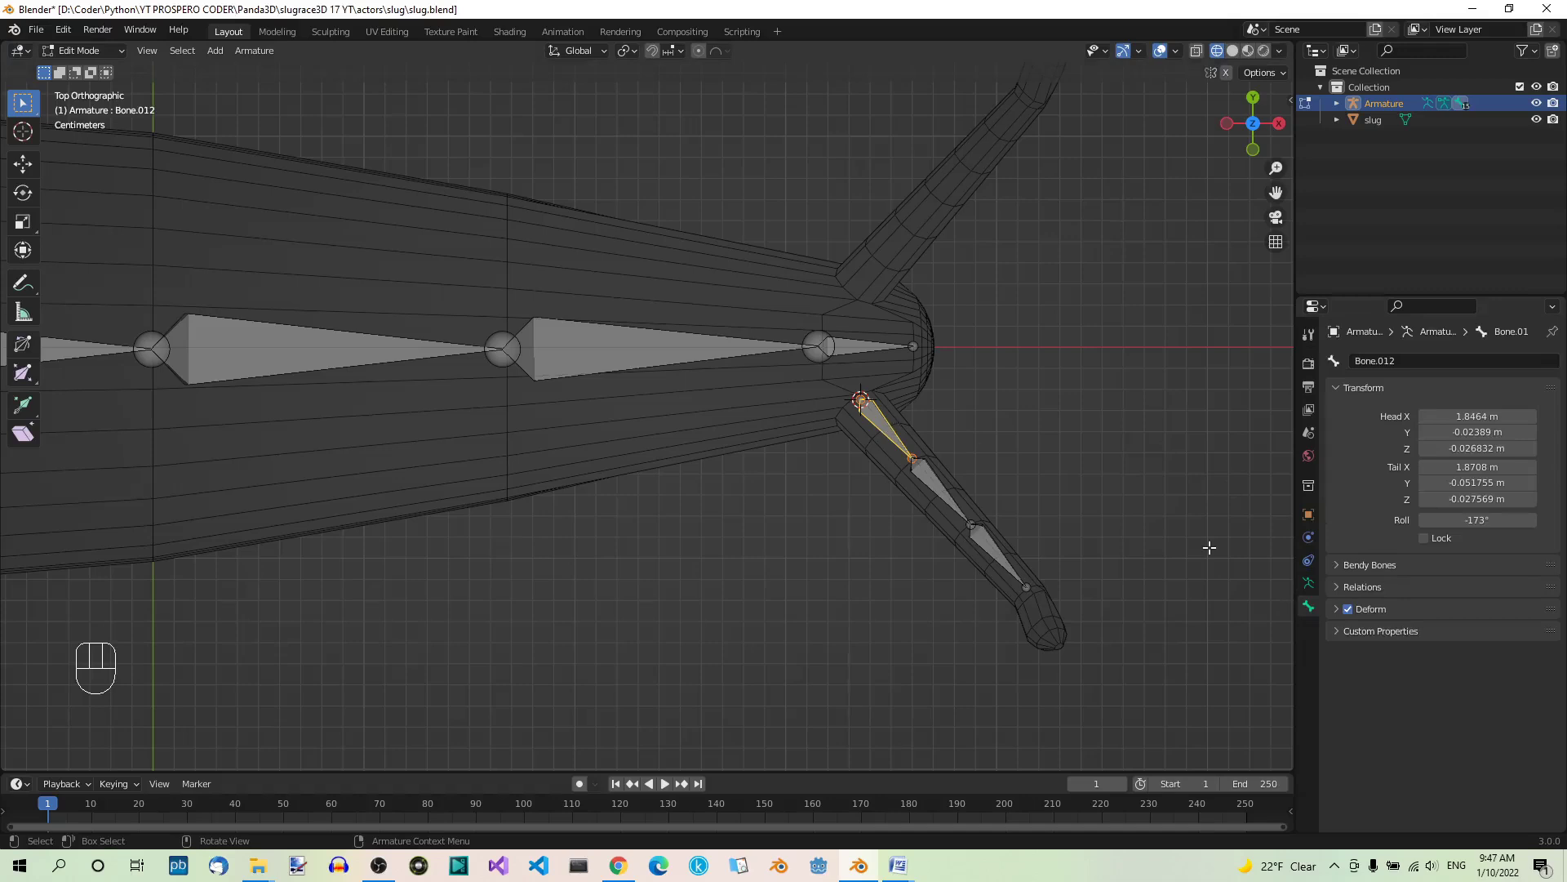
pyautogui.click(1412, 359)
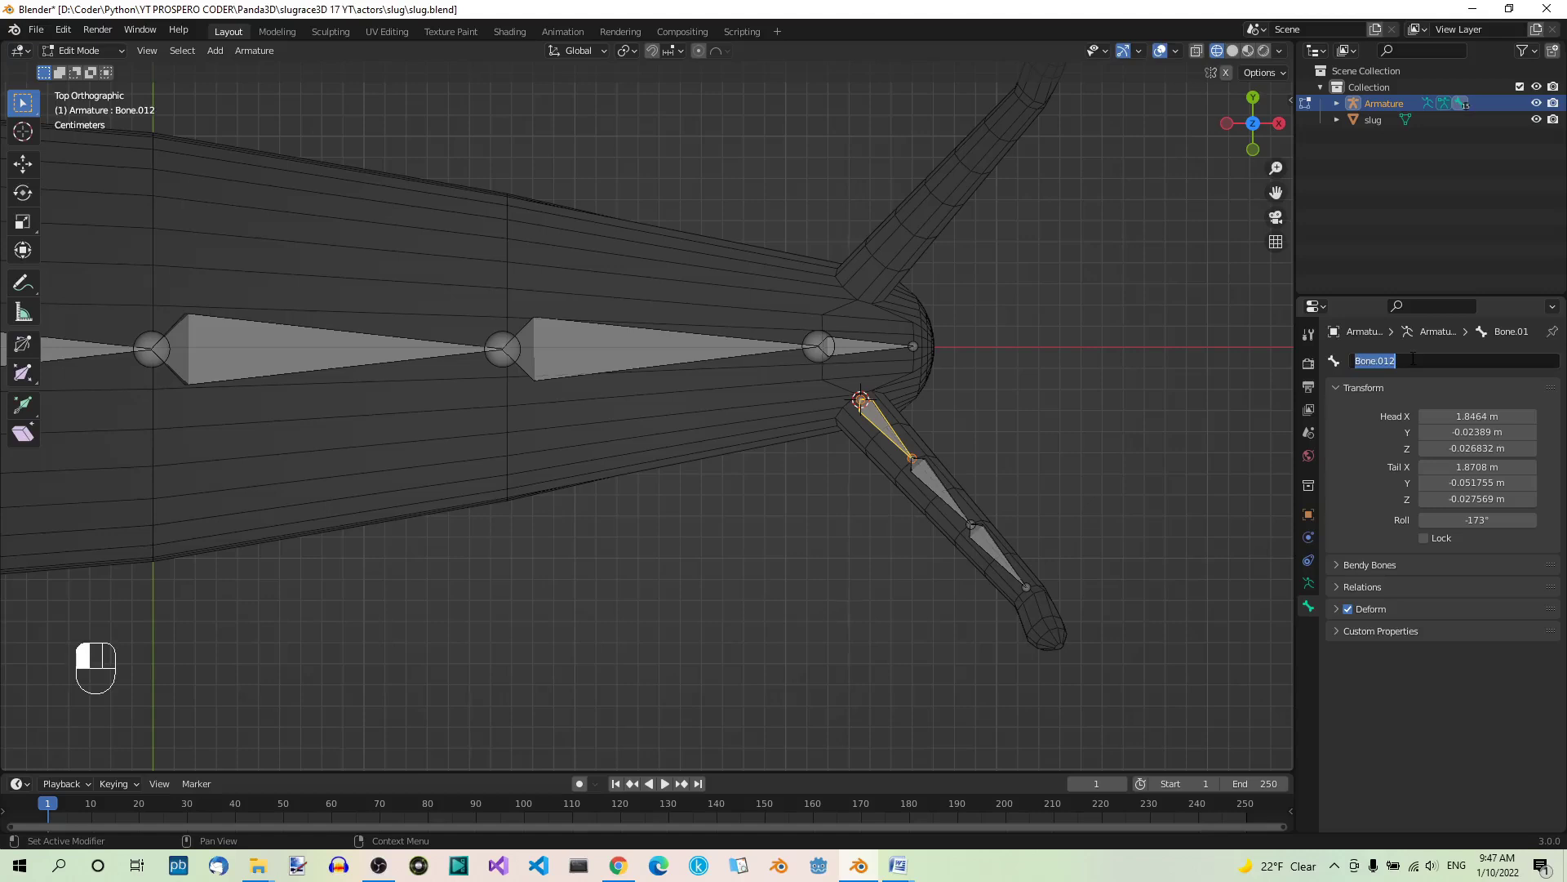
pyautogui.write('Tentacle1. R')
pyautogui.press('Return')
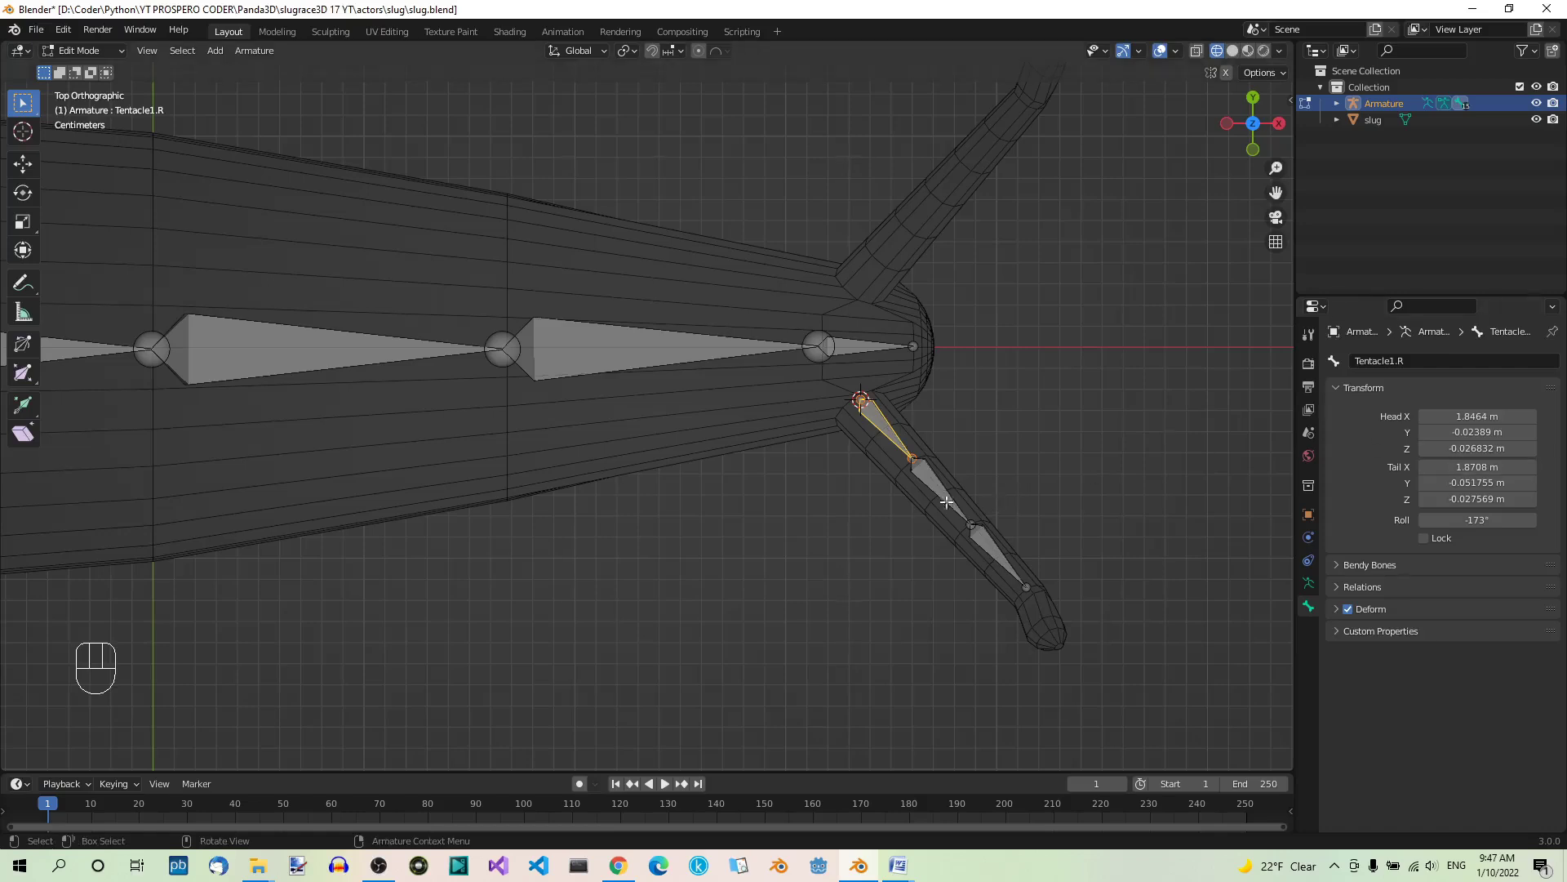
# Step: Rename the tentacle's middle bone as Tentacle2.R
pyautogui.click(932, 479)
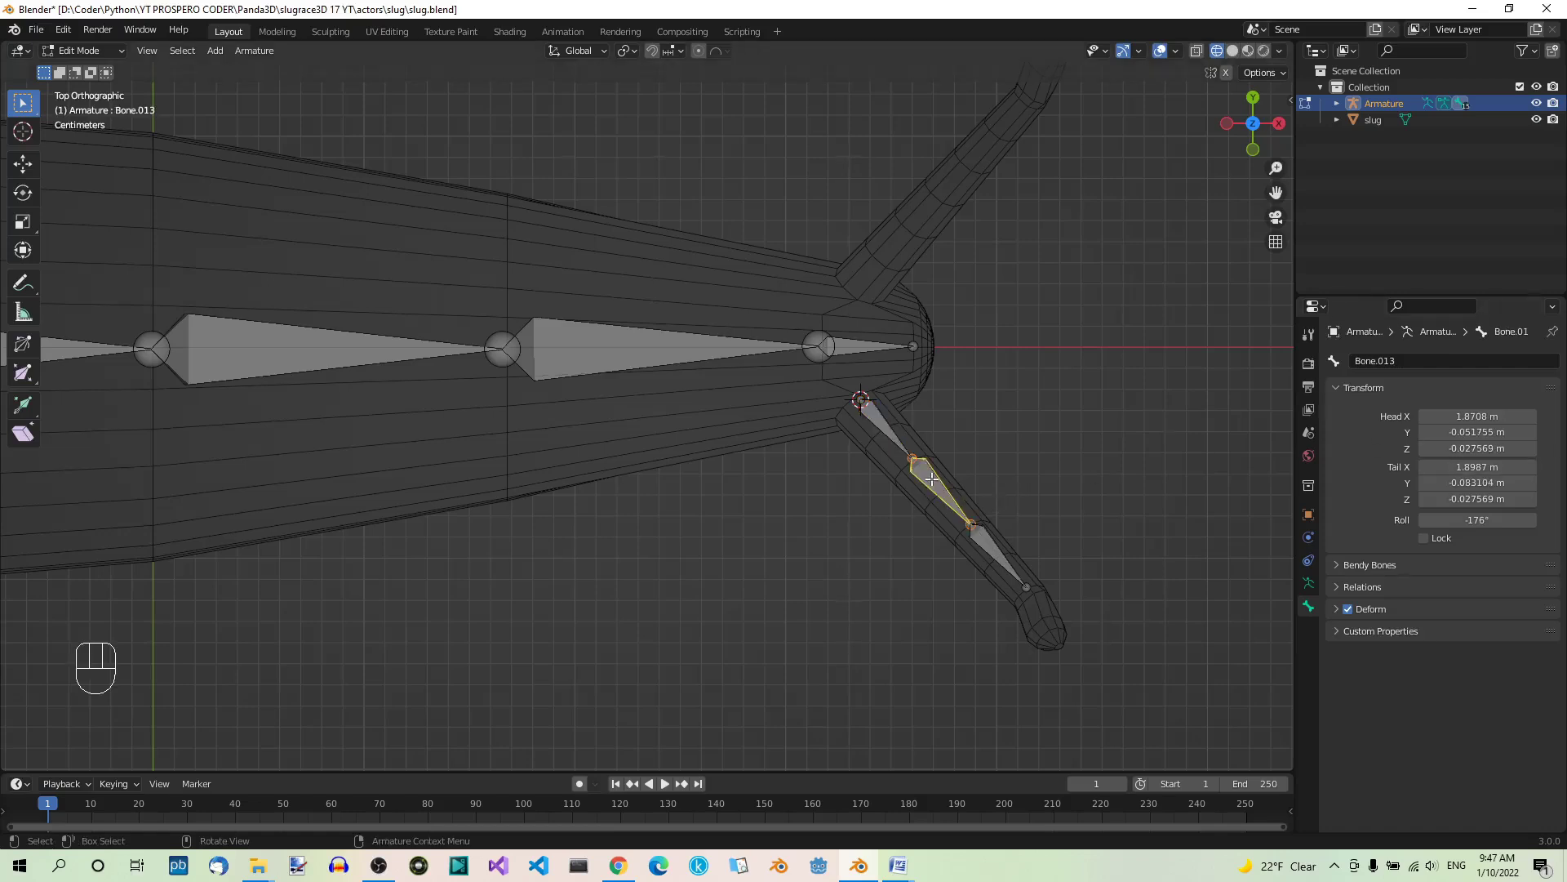
pyautogui.click(1408, 361)
pyautogui.write('T')
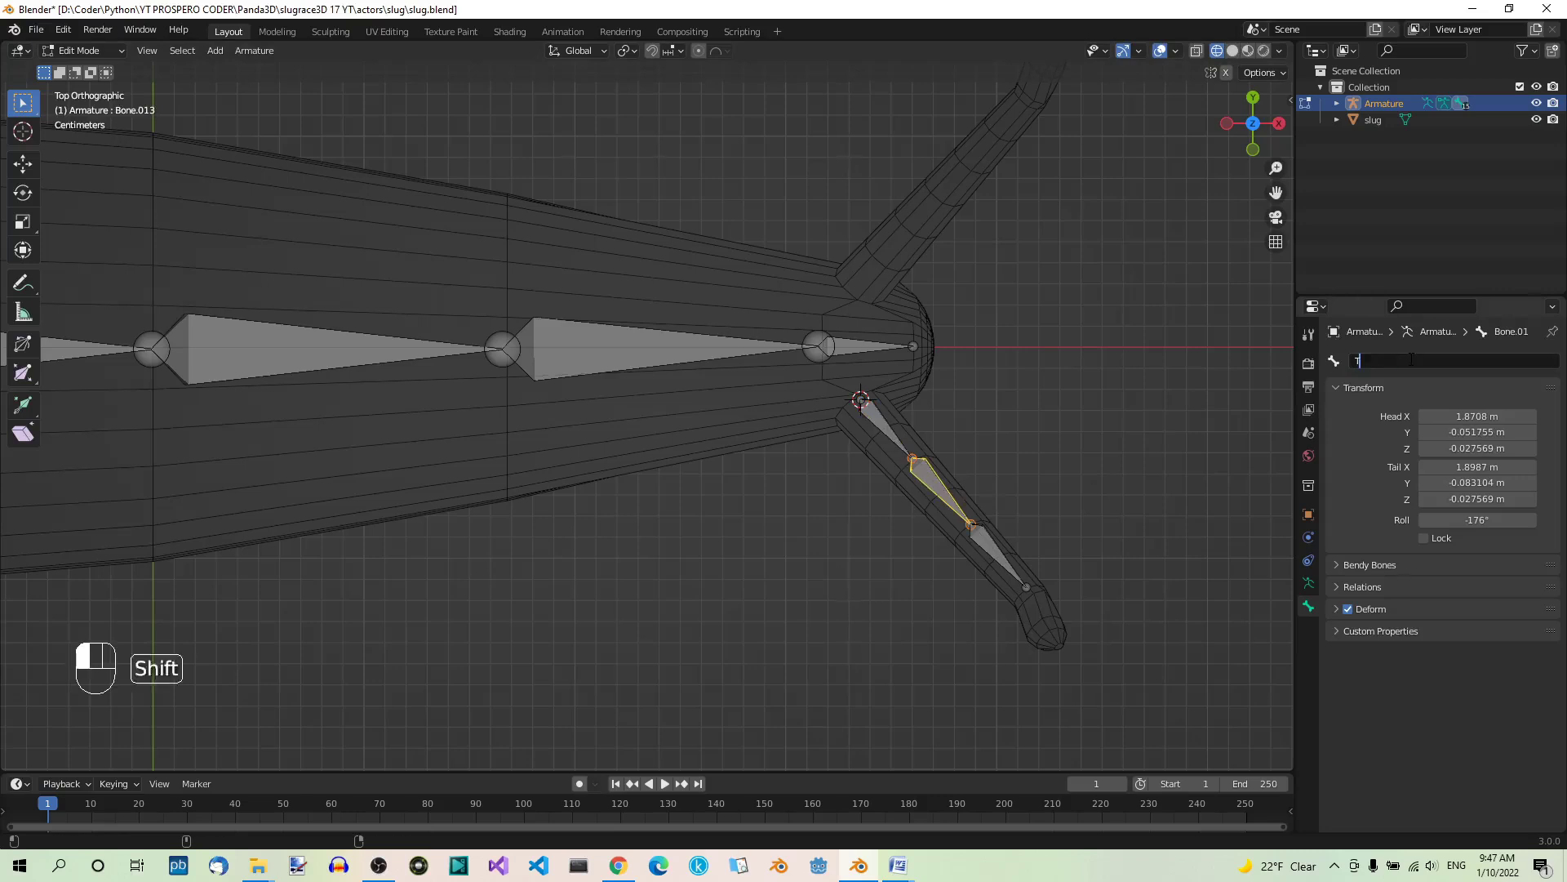
pyautogui.write('entacle2.R')
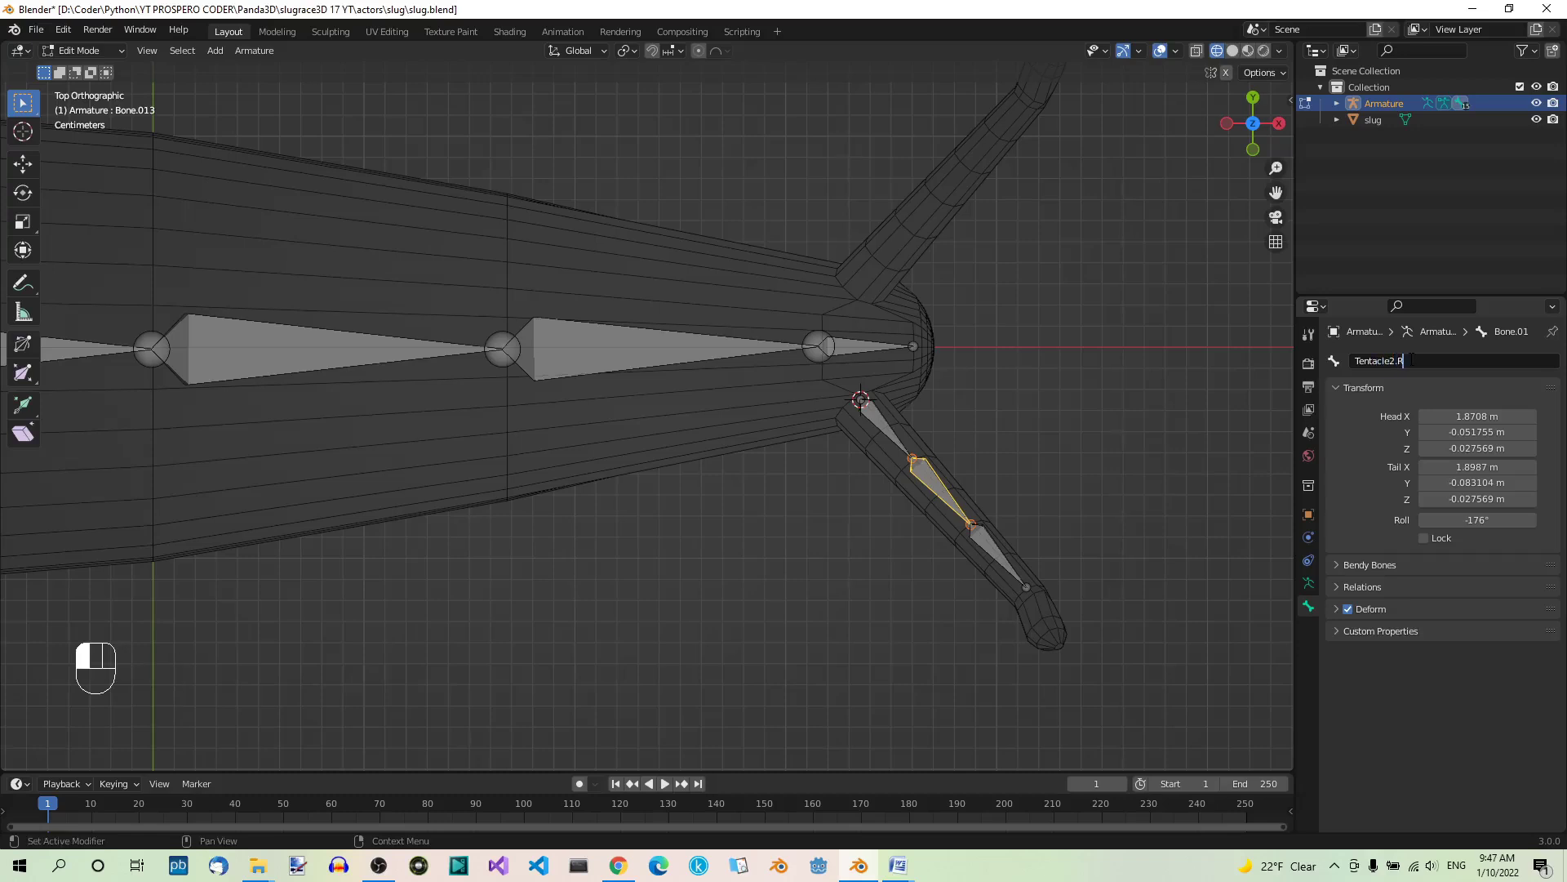
pyautogui.press('Return')
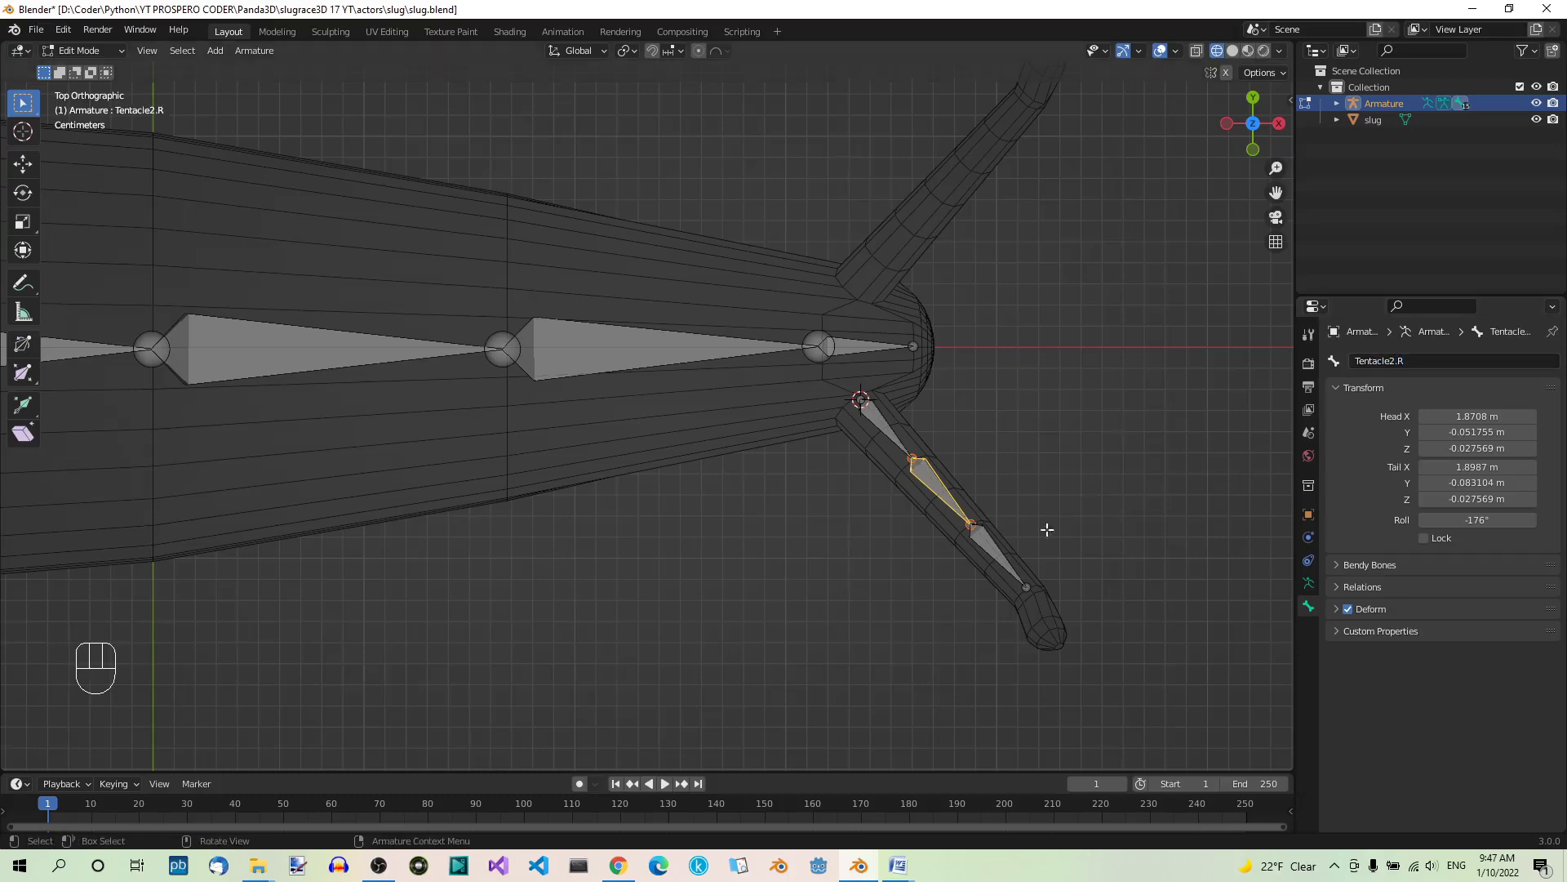
# Step: Rename the bone at the tentacle's tip as Tentacle3.R
pyautogui.click(992, 549)
pyautogui.doubleClick(1427, 360)
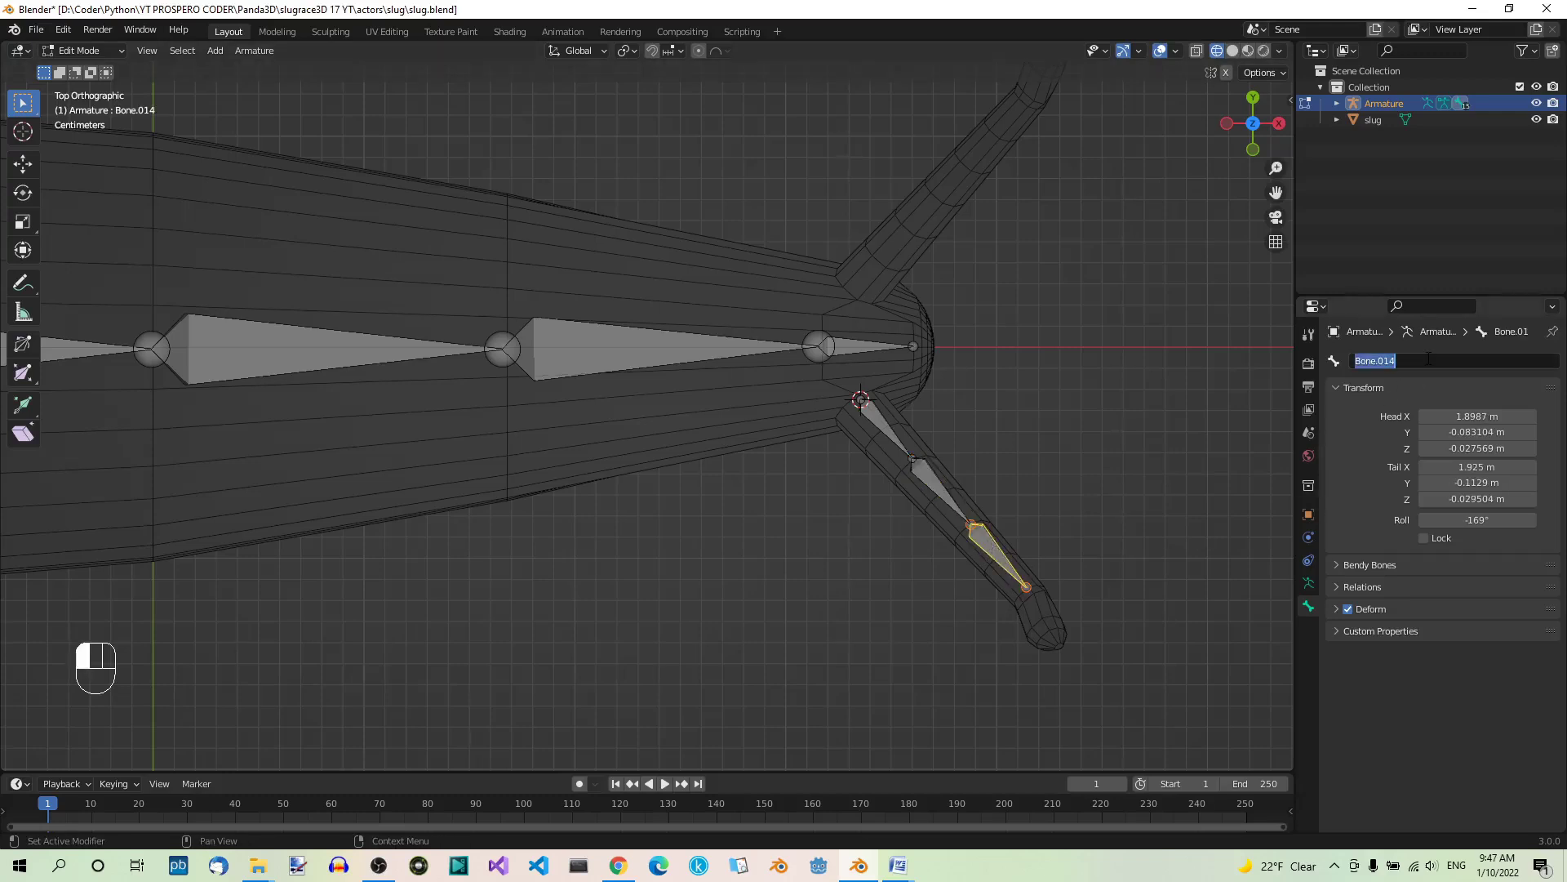
pyautogui.write('Tentacle3.R')
pyautogui.press('Return')
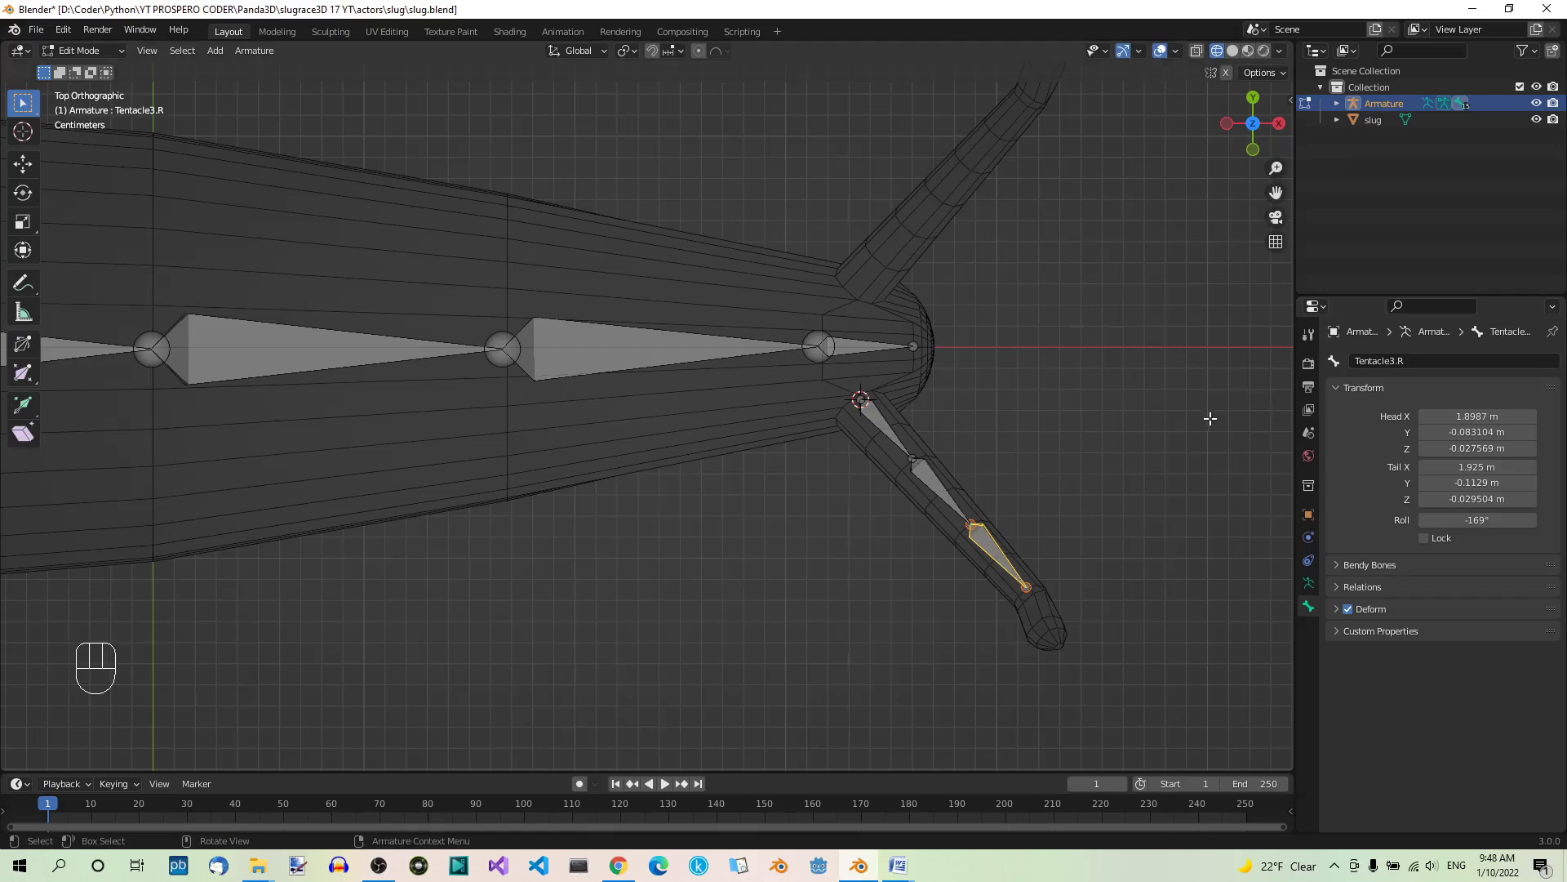
# Step: Display the slug in solid shading and switch the armature to Pose Mode
pyautogui.click(1233, 50)
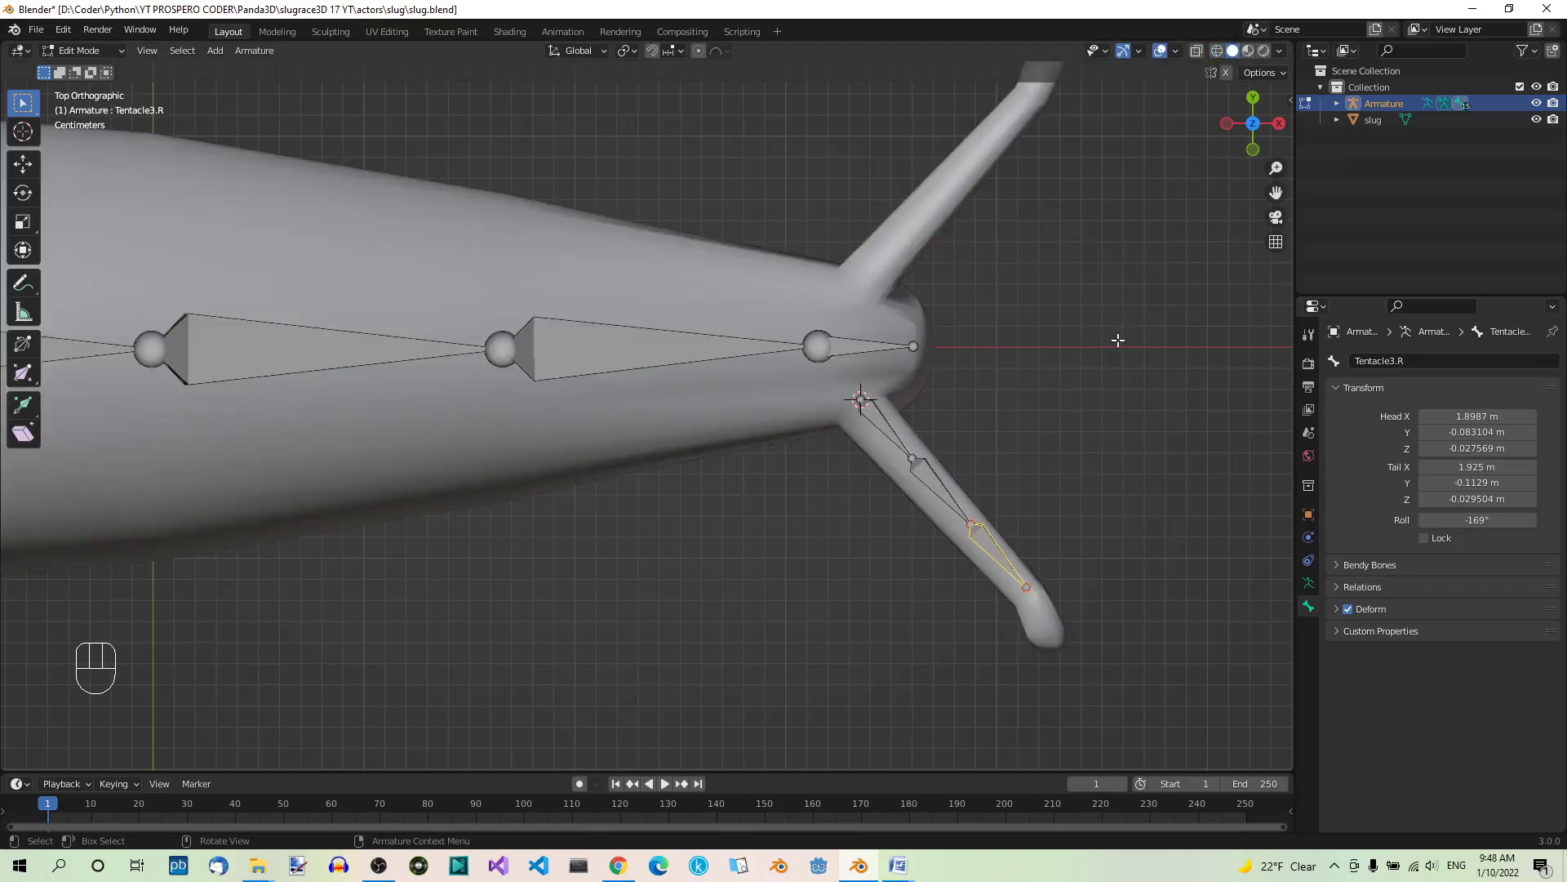
pyautogui.scroll(-5, 849, 372)
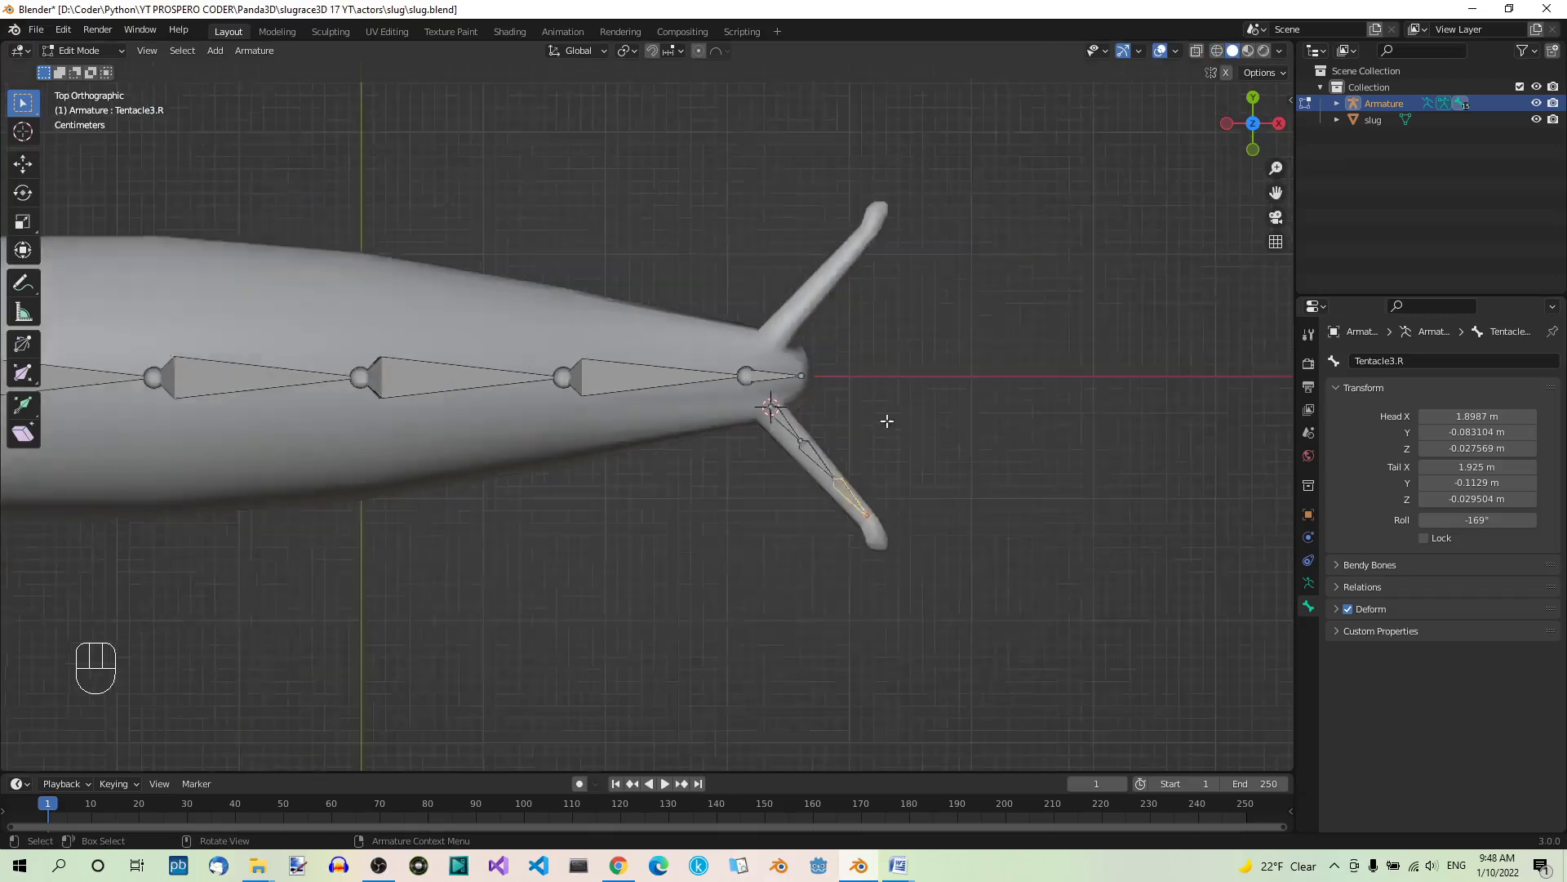
pyautogui.keyDown('shift'); pyautogui.moveTo(609, 535); pyautogui.dragTo(662, 490, button='middle'); pyautogui.keyUp('shift')
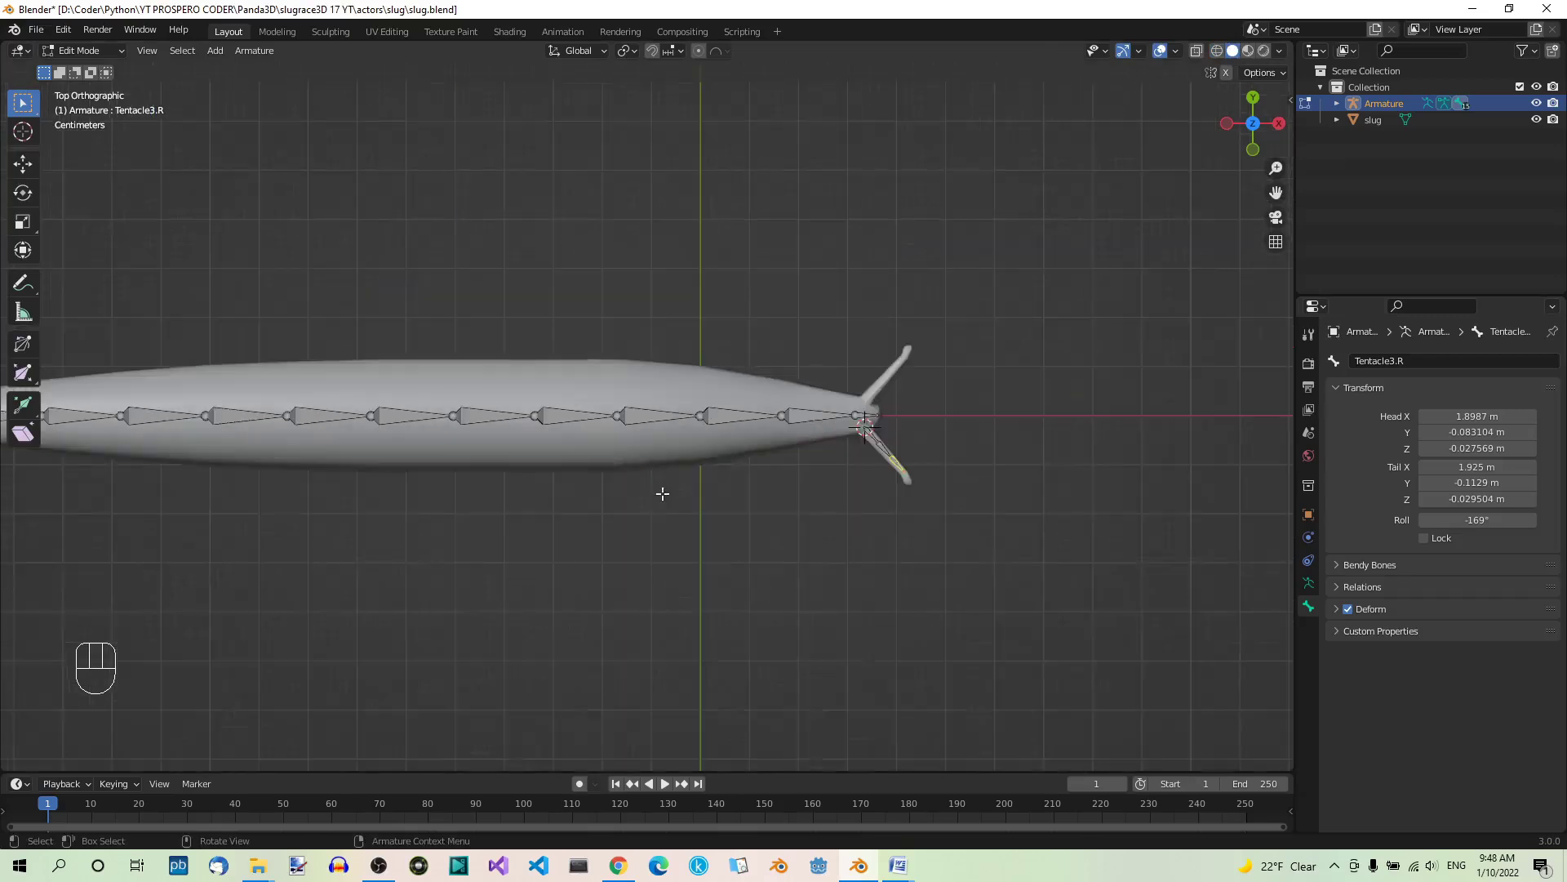
pyautogui.scroll(3, 739, 505)
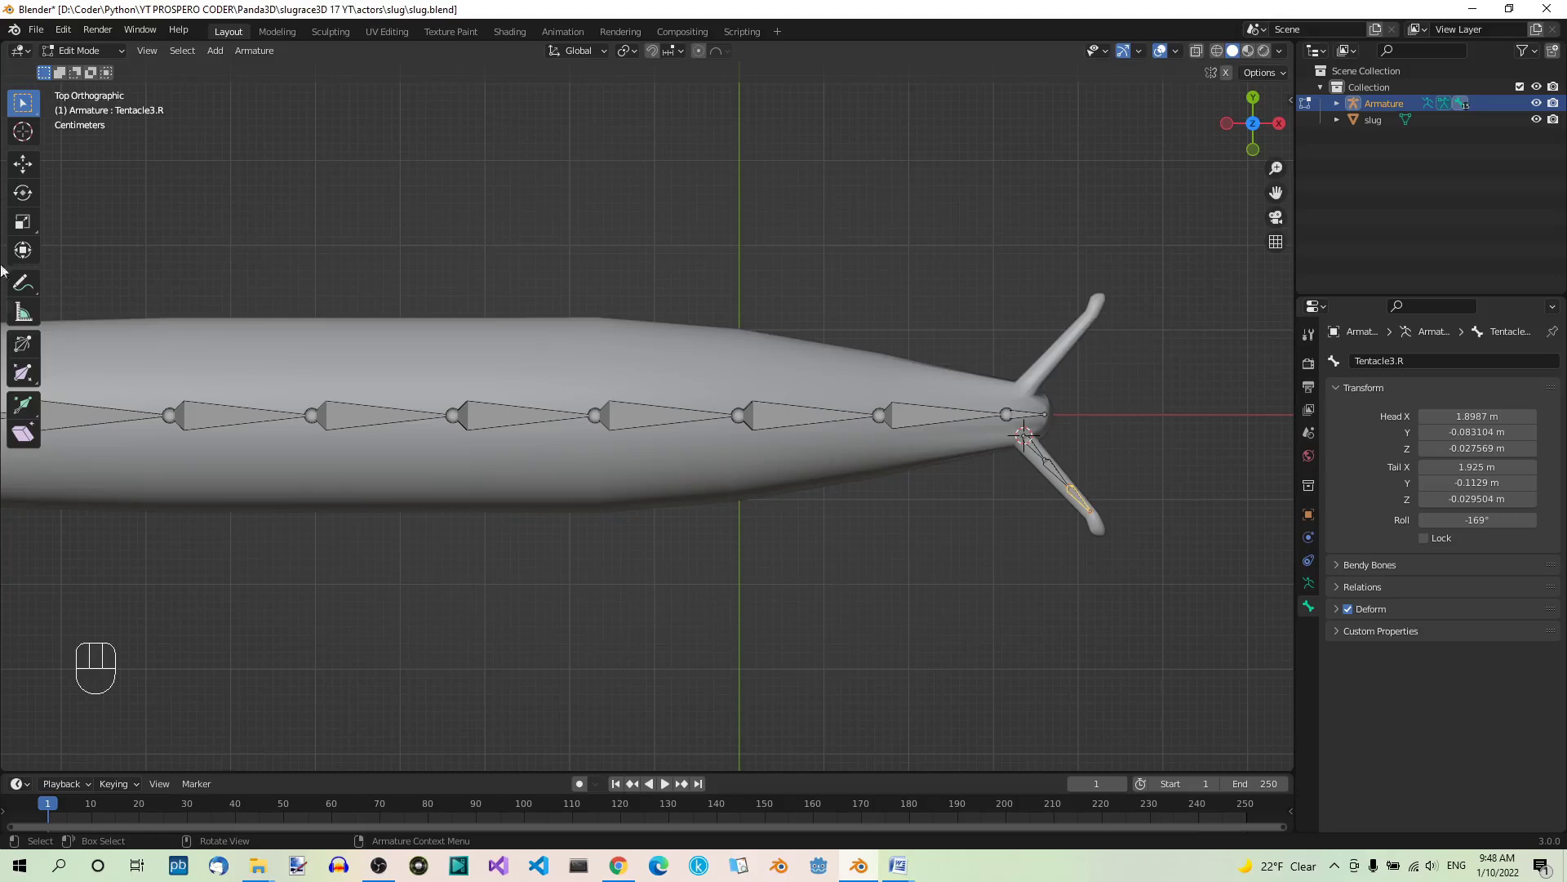
pyautogui.click(114, 52)
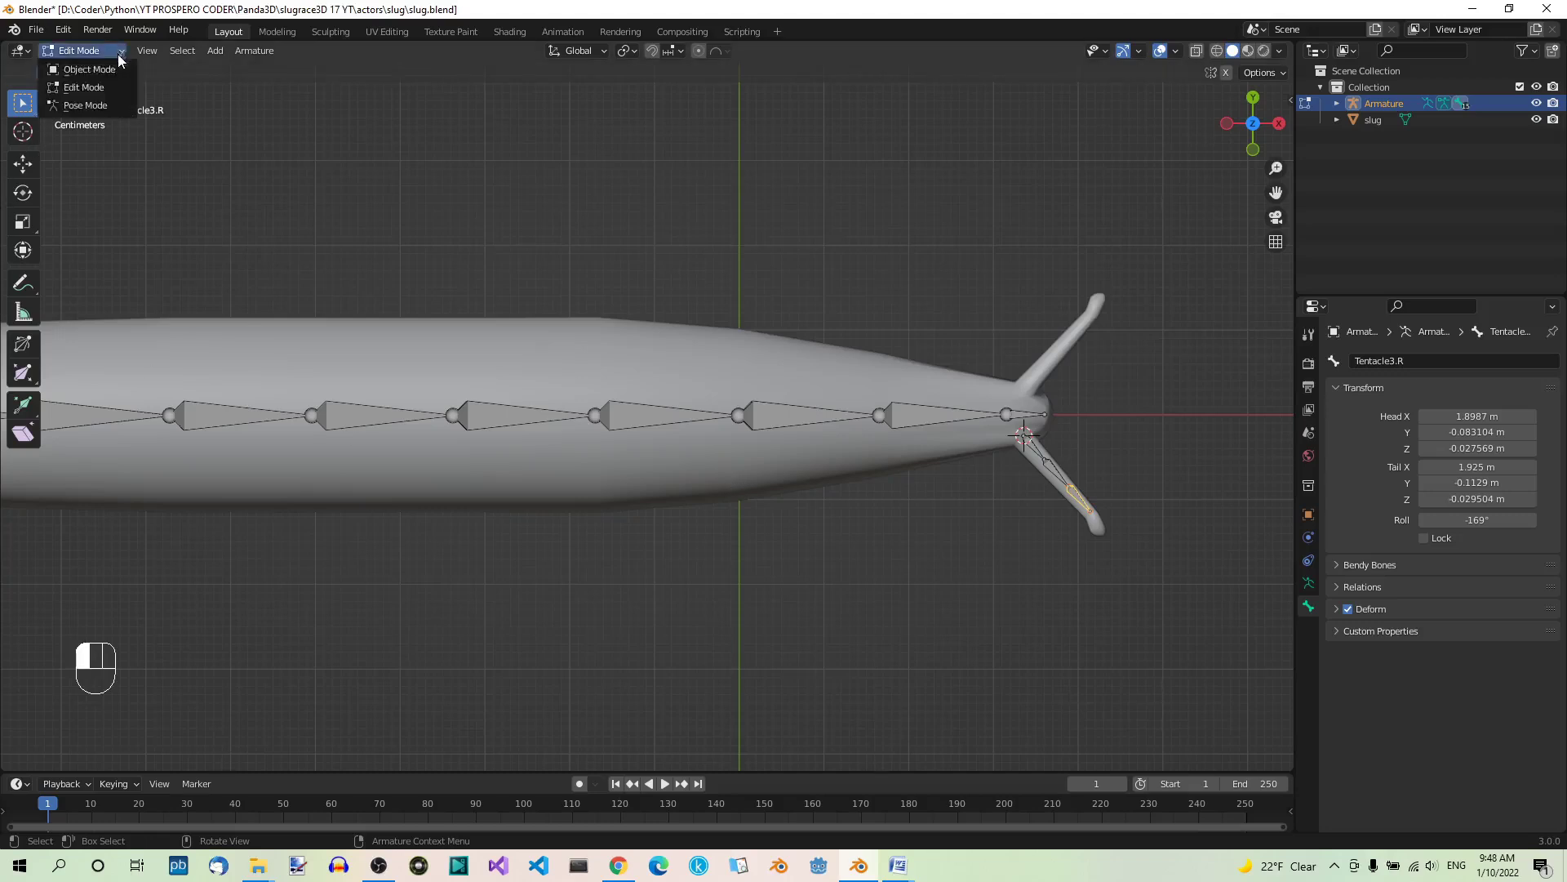
pyautogui.click(96, 112)
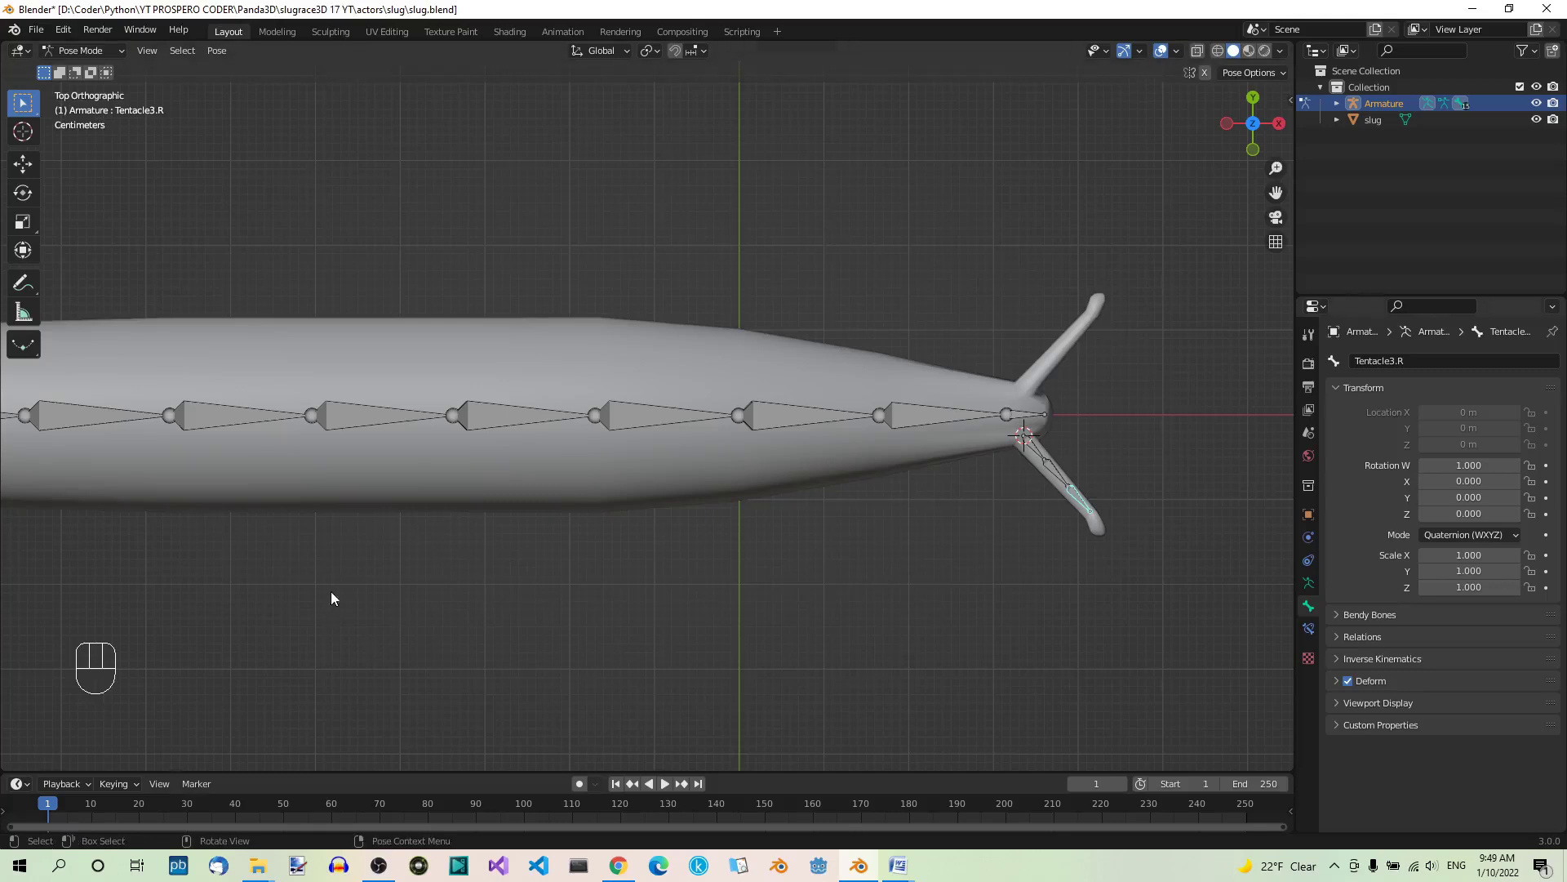
# Step: Test the body chain by rotating the mid-body bone about -28.4° and a bone nearer the head about 32.1°
pyautogui.scroll(-4, 742, 490)
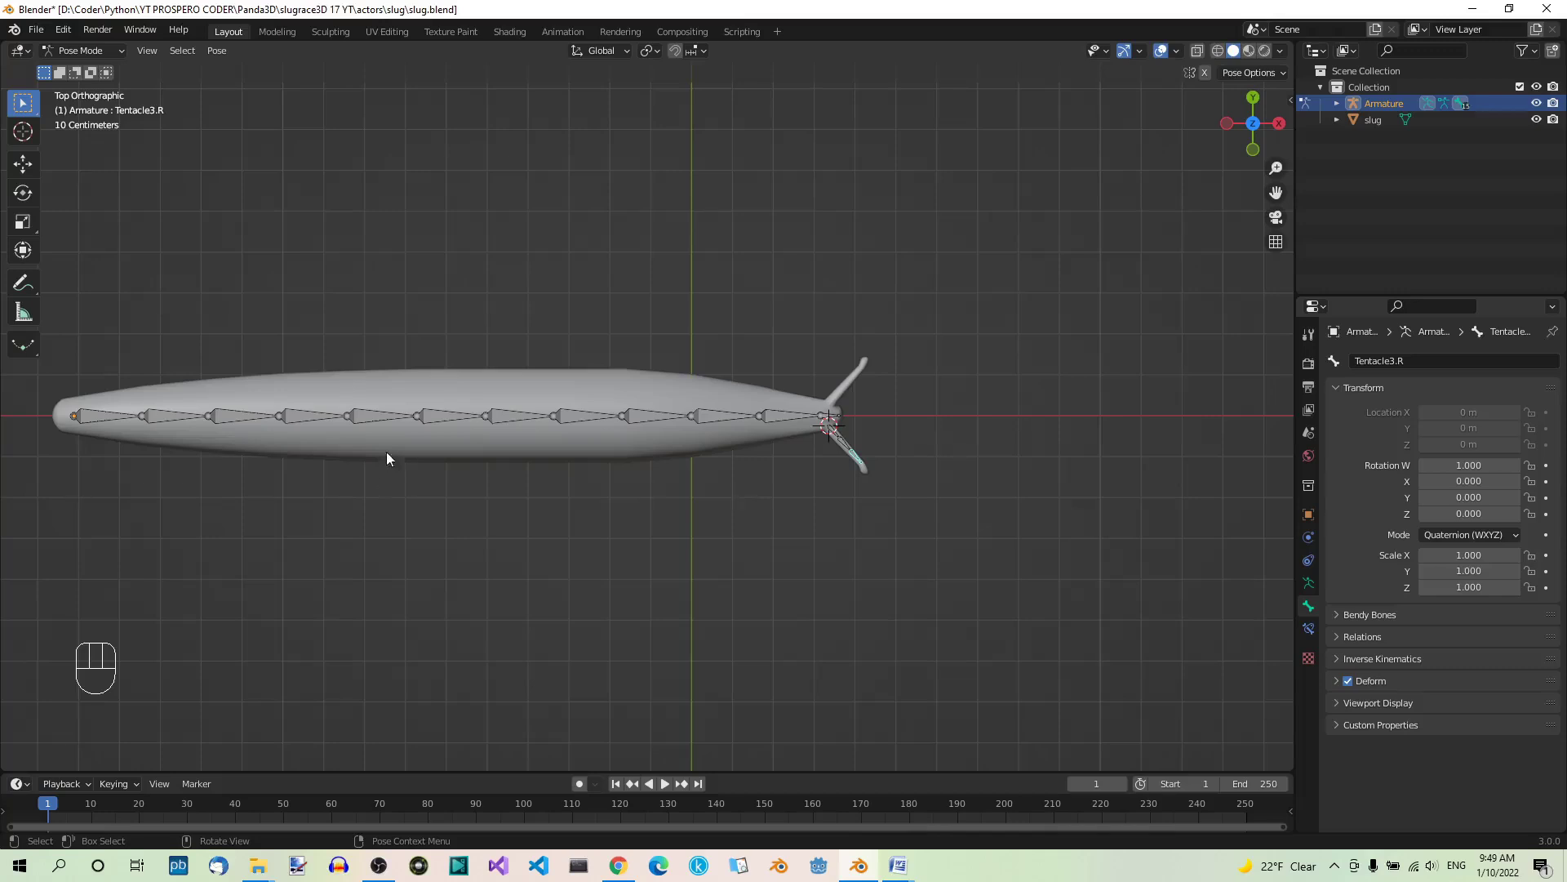
pyautogui.click(445, 421)
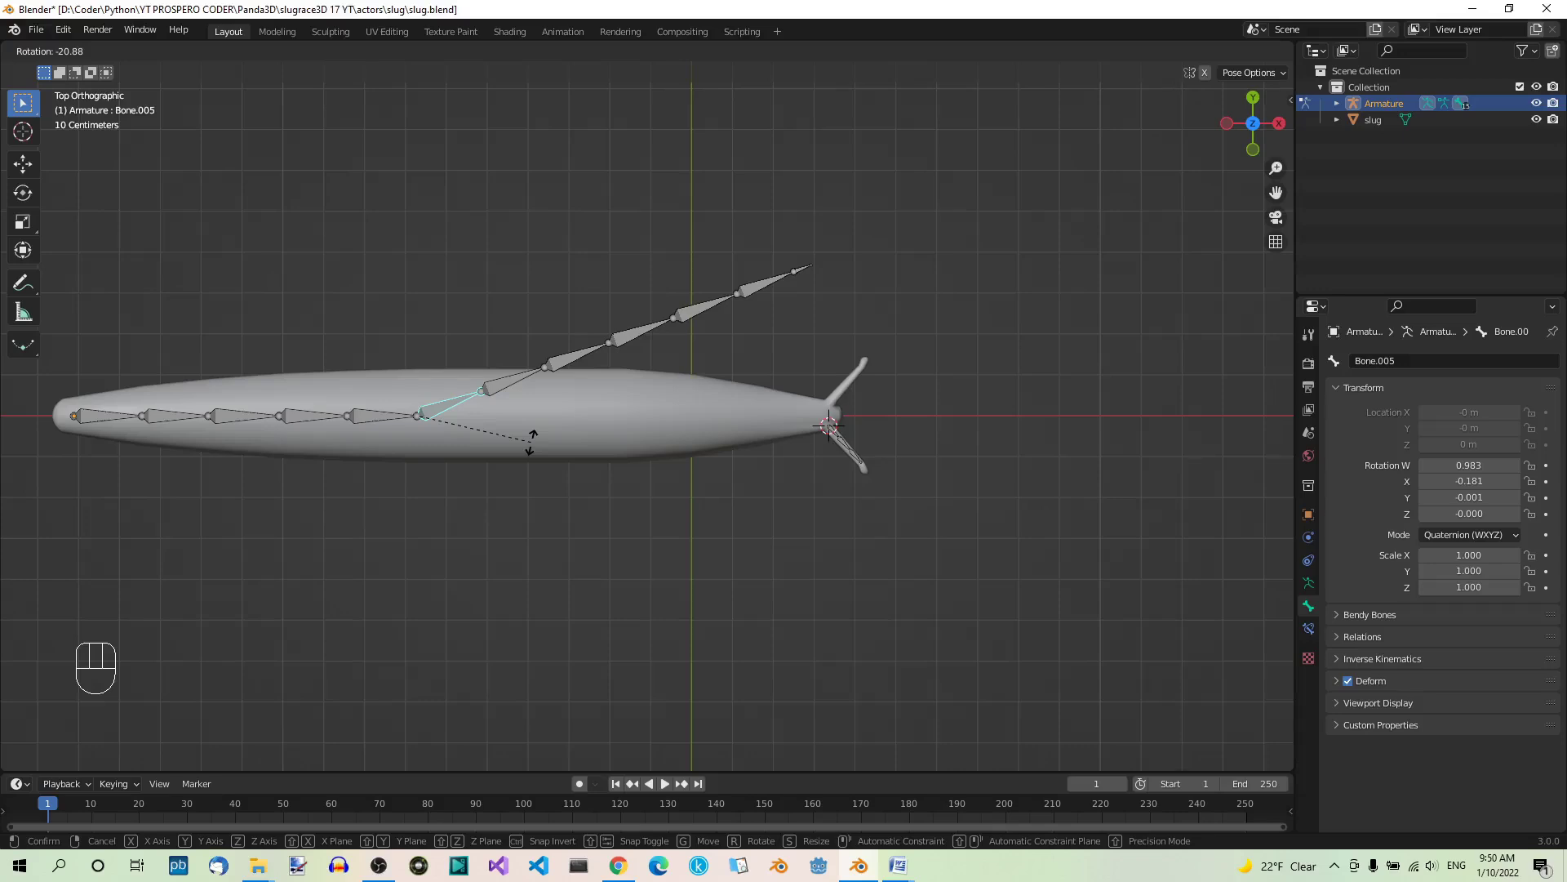
pyautogui.click(527, 436)
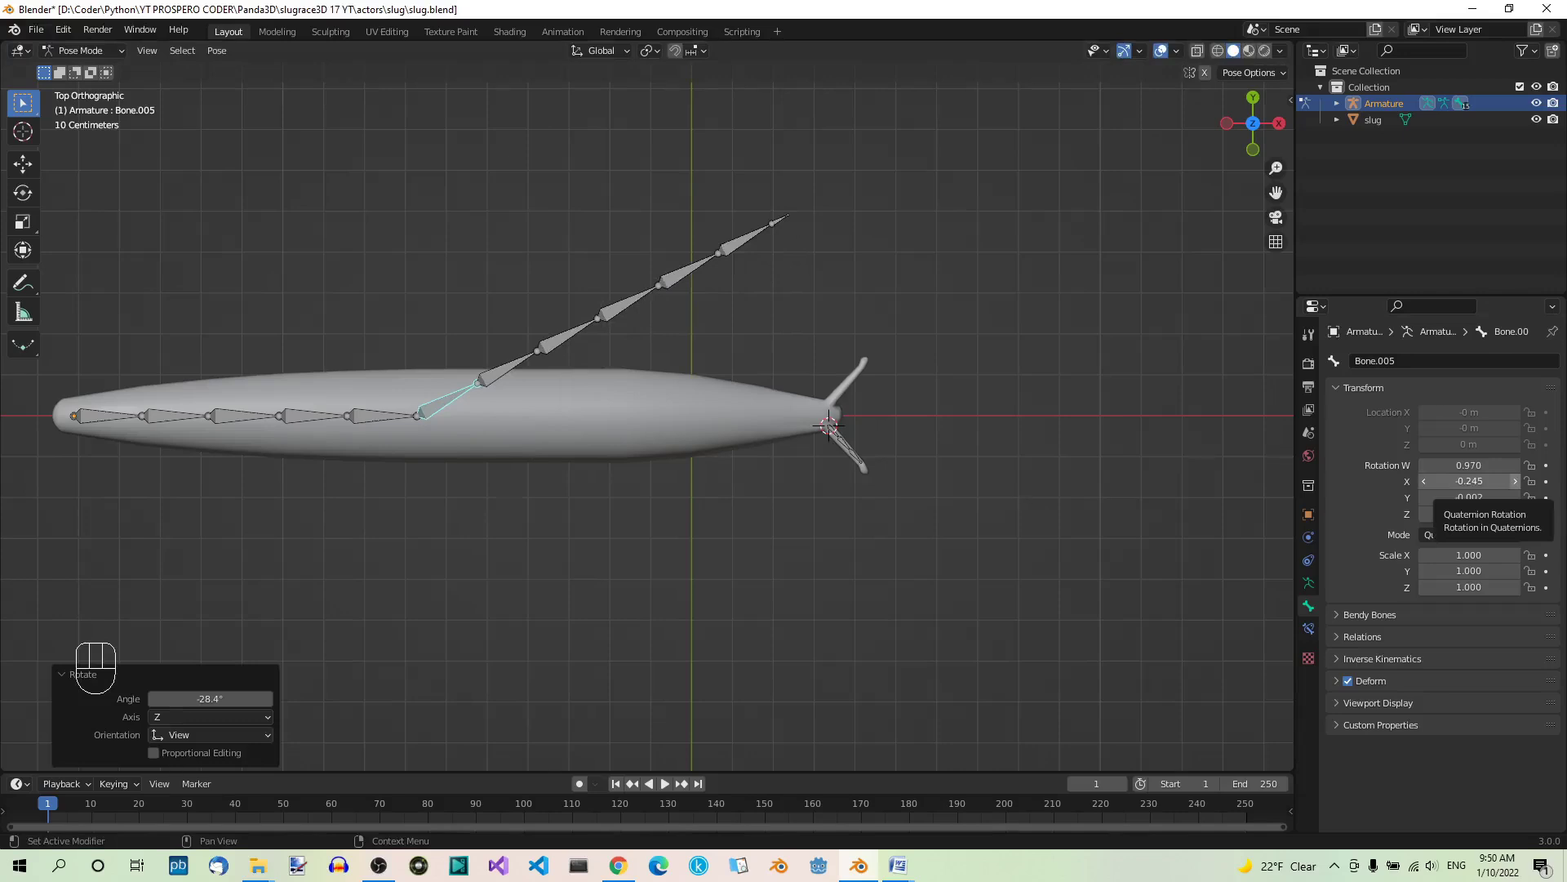
pyautogui.click(627, 308)
pyautogui.press('r')
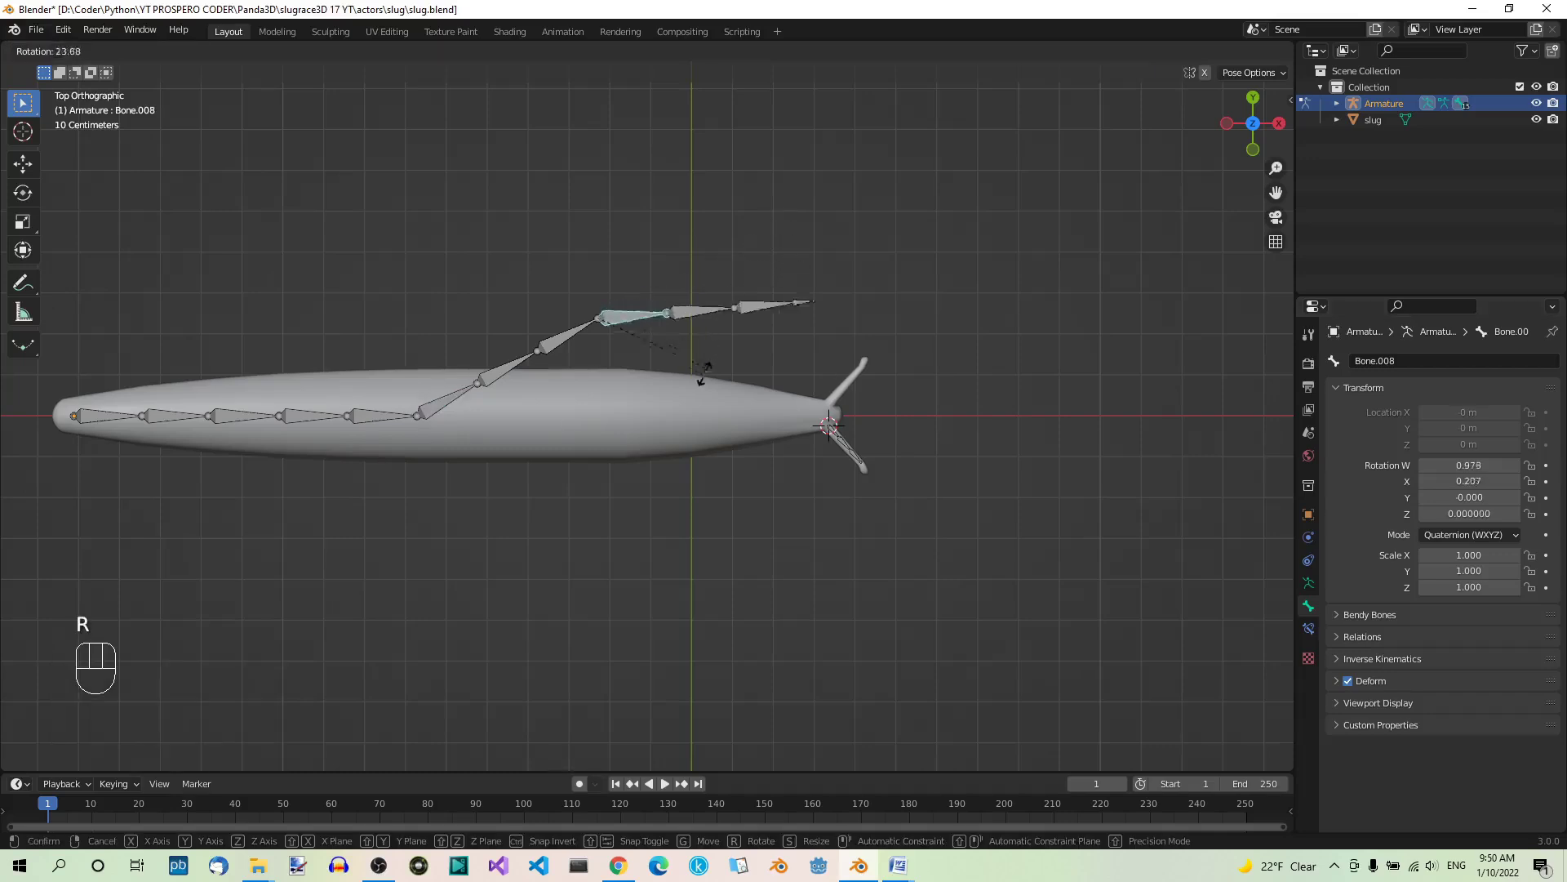
pyautogui.click(700, 384)
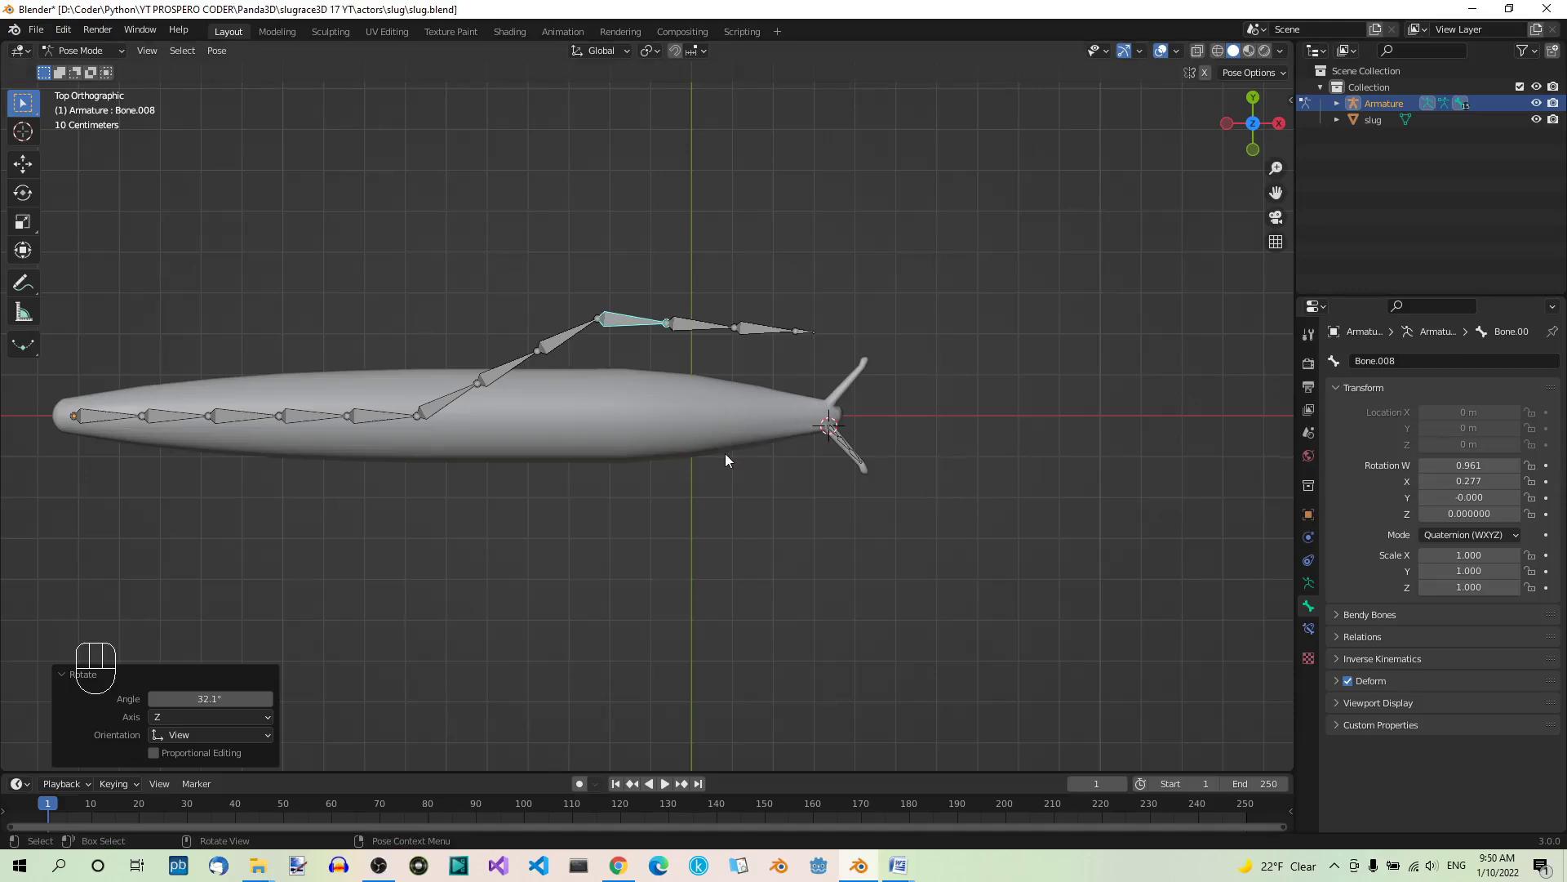
# Step: Clear the rotation of all bones and return the armature to Edit Mode
pyautogui.press('a')
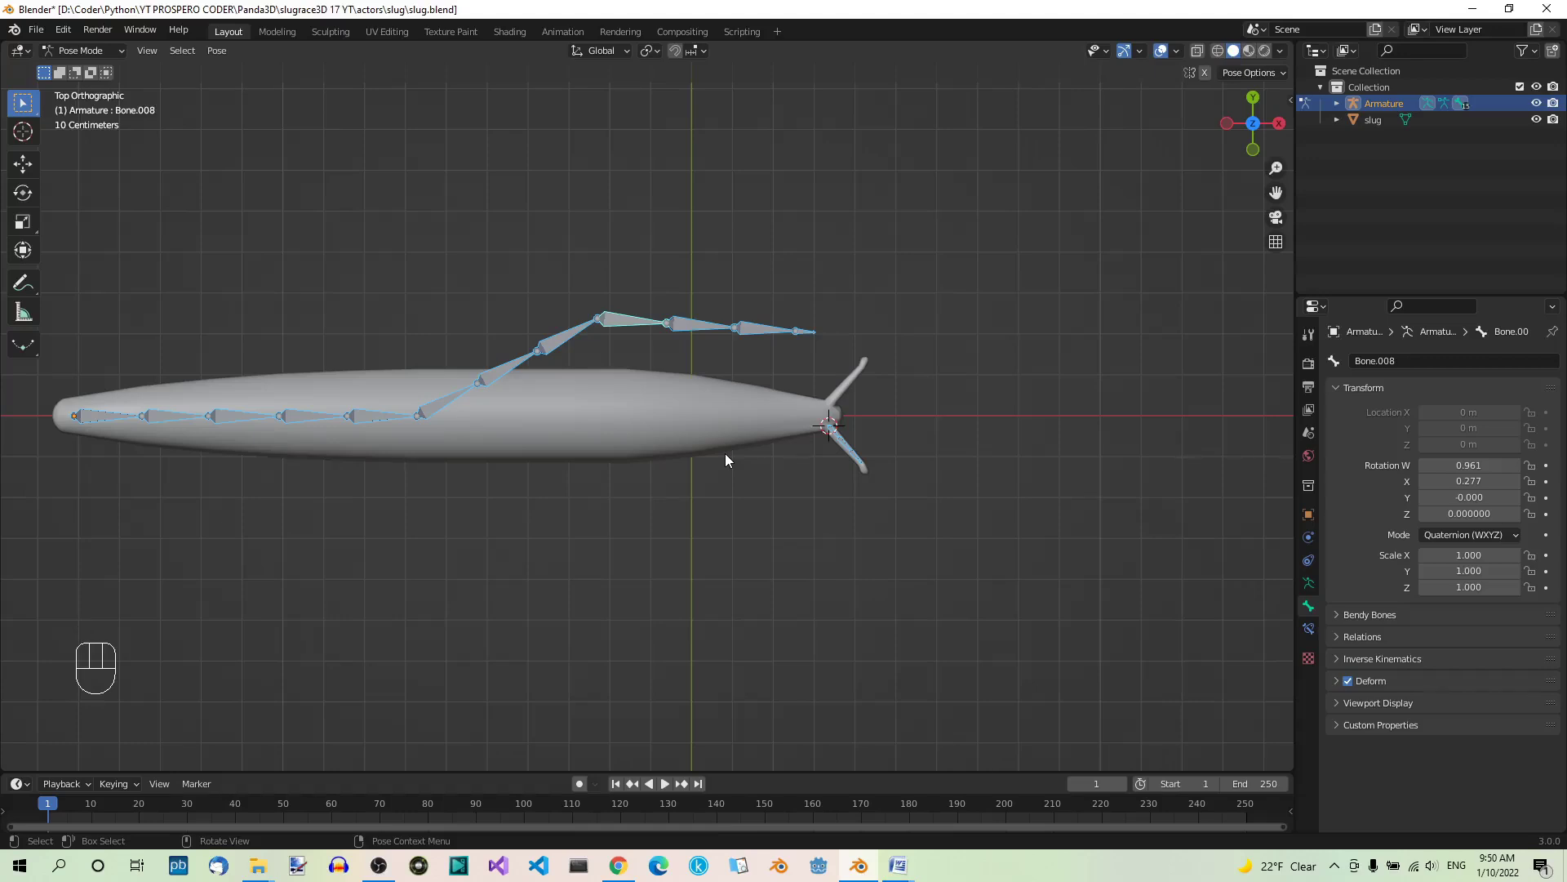
pyautogui.hotkey('alt', 'r')
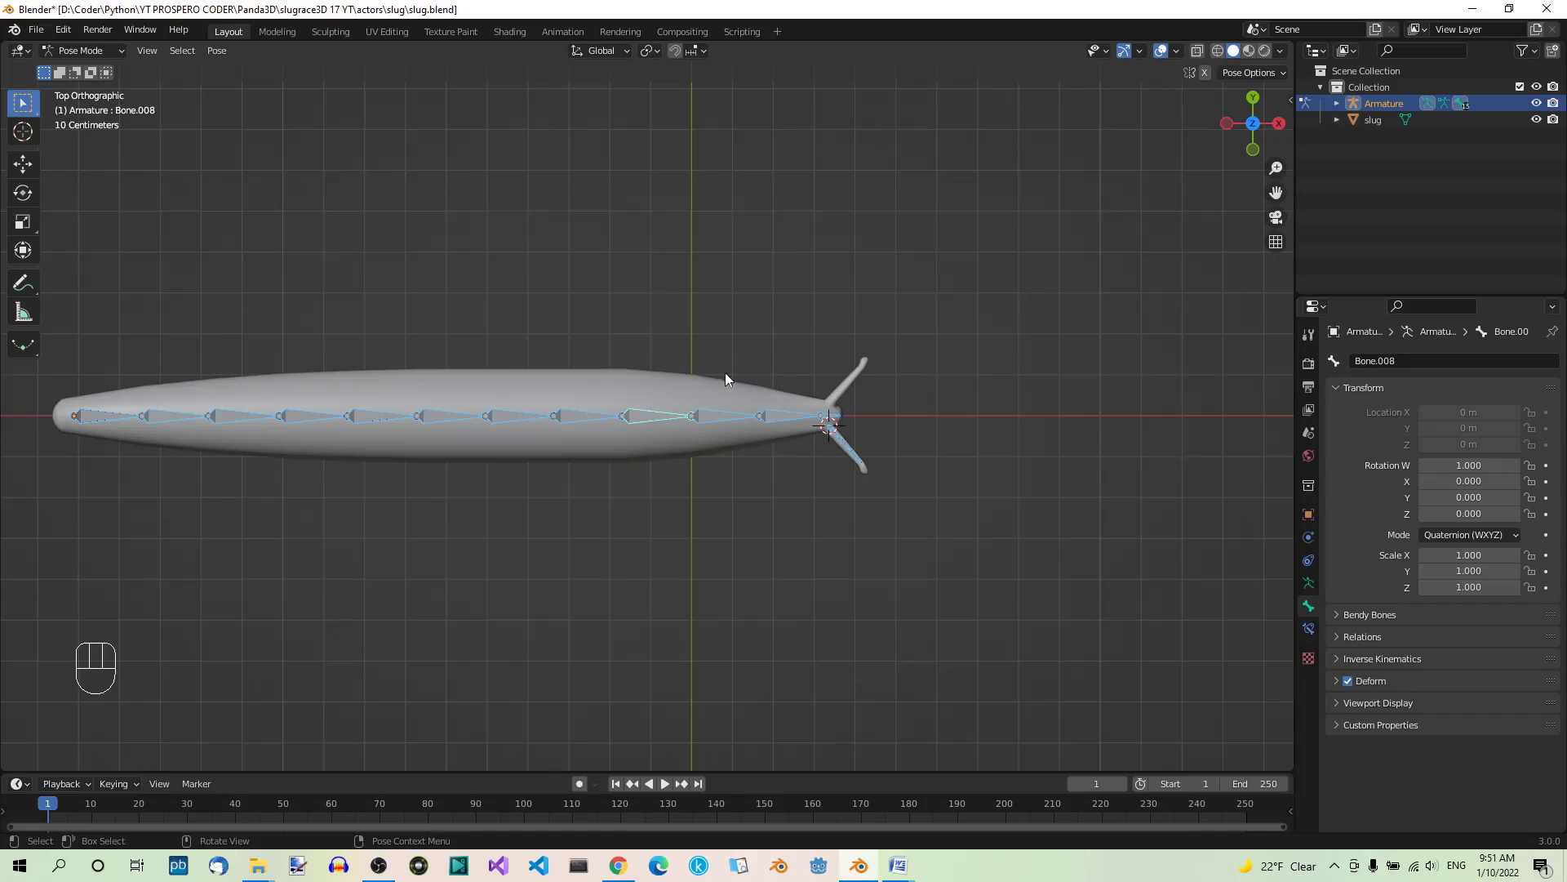
pyautogui.click(120, 47)
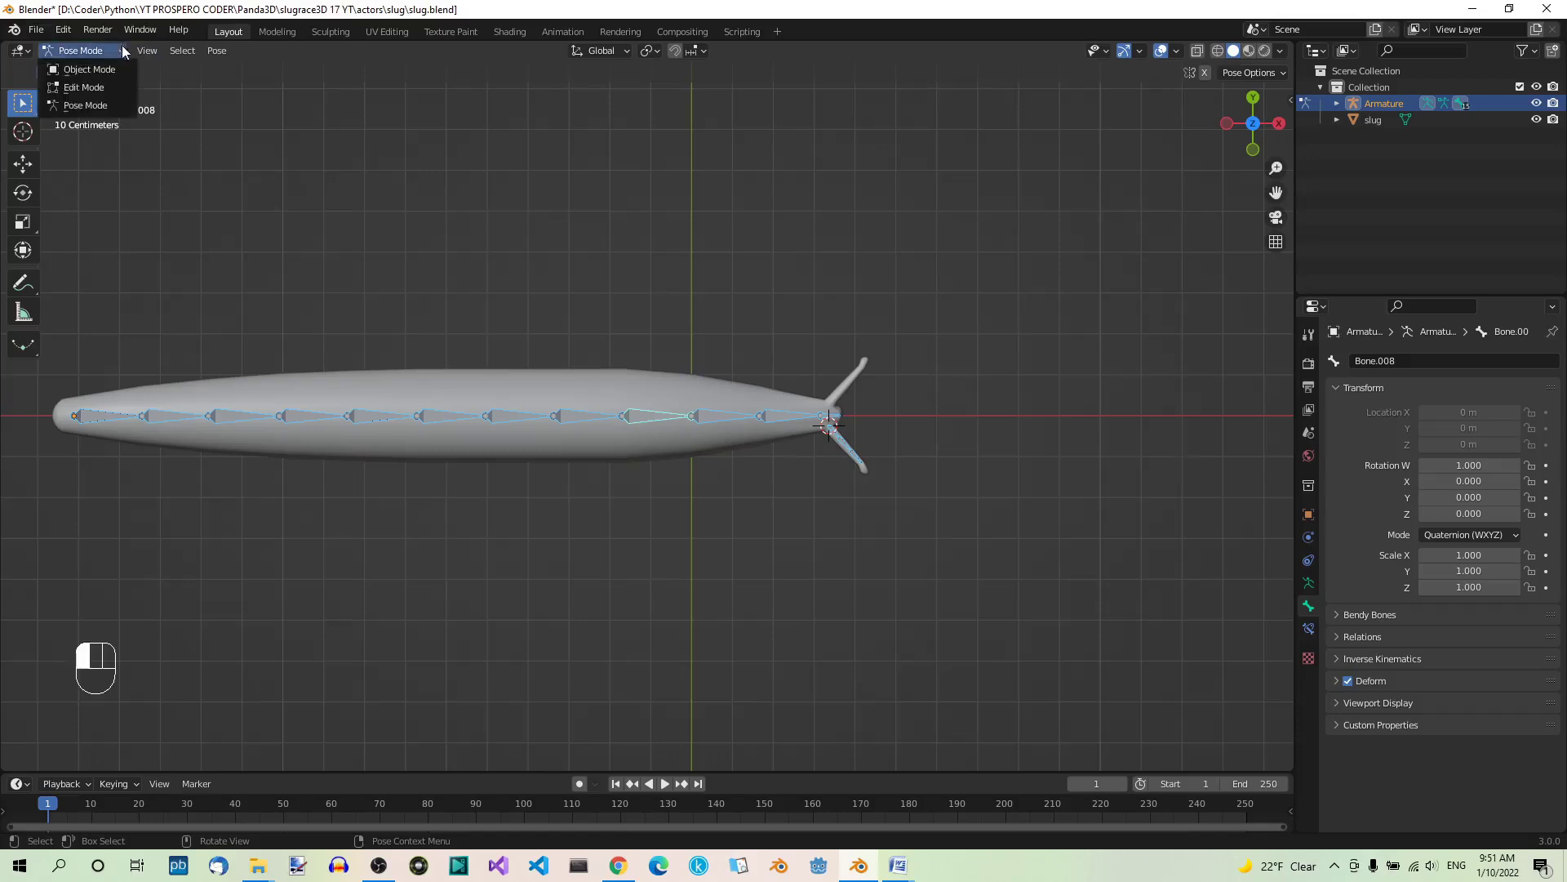
pyautogui.click(101, 85)
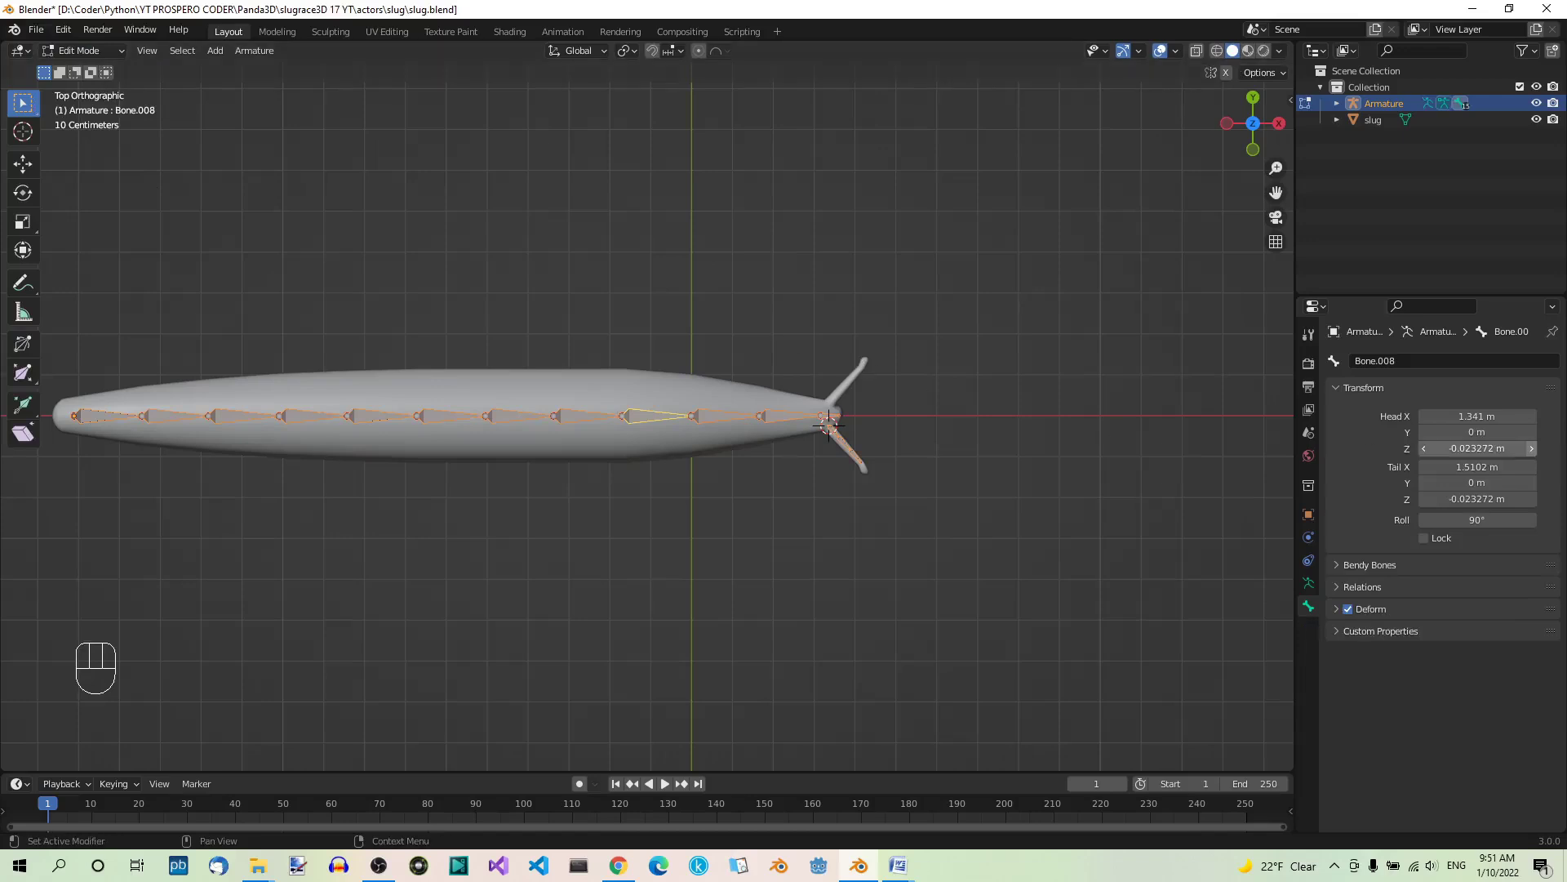
# Step: Parent the Tentacle1.R bone to the head bone at the end of the body chain with Keep Offset
pyautogui.scroll(6, 755, 464)
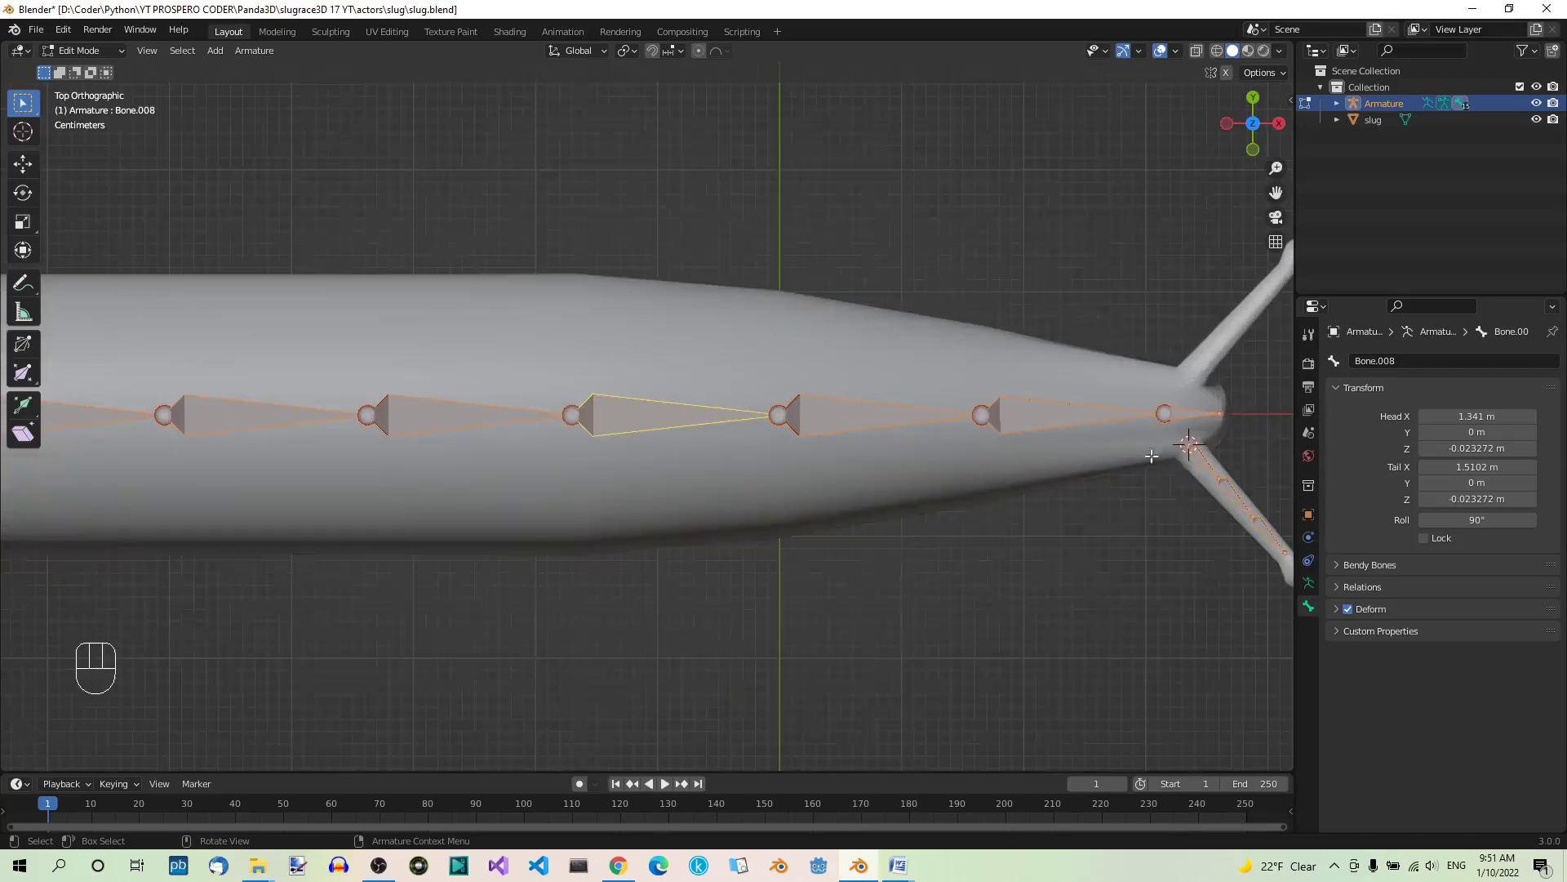
pyautogui.keyDown('shift'); pyautogui.moveTo(1164, 535); pyautogui.dragTo(868, 560, button='middle'); pyautogui.keyUp('shift')
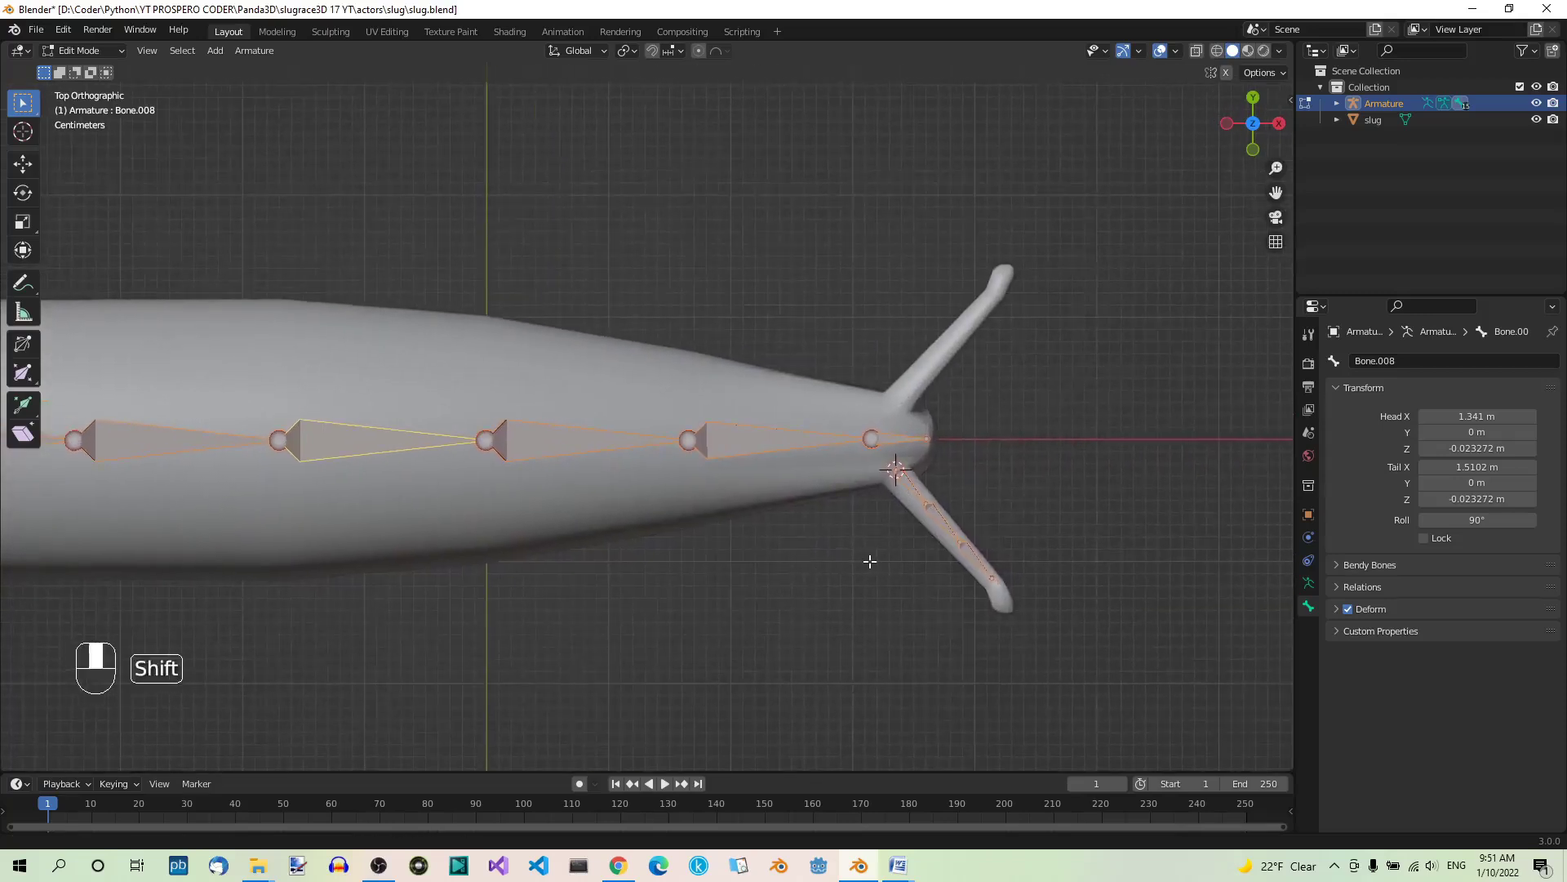
pyautogui.scroll(1, 976, 499)
pyautogui.click(964, 493)
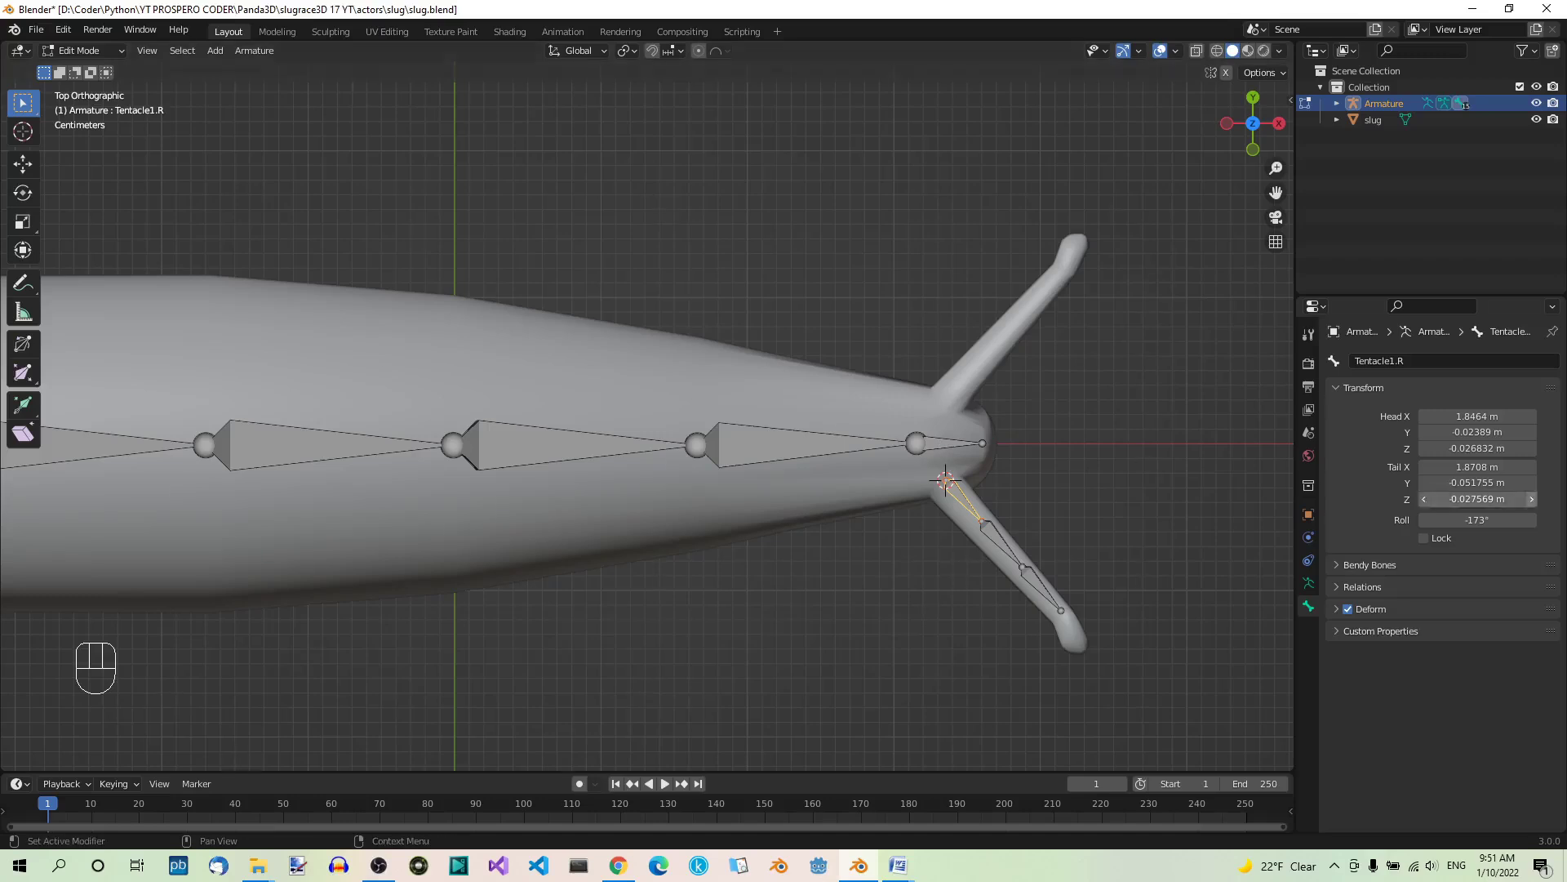
pyautogui.keyDown('shift'); pyautogui.click(945, 443); pyautogui.keyUp('shift')
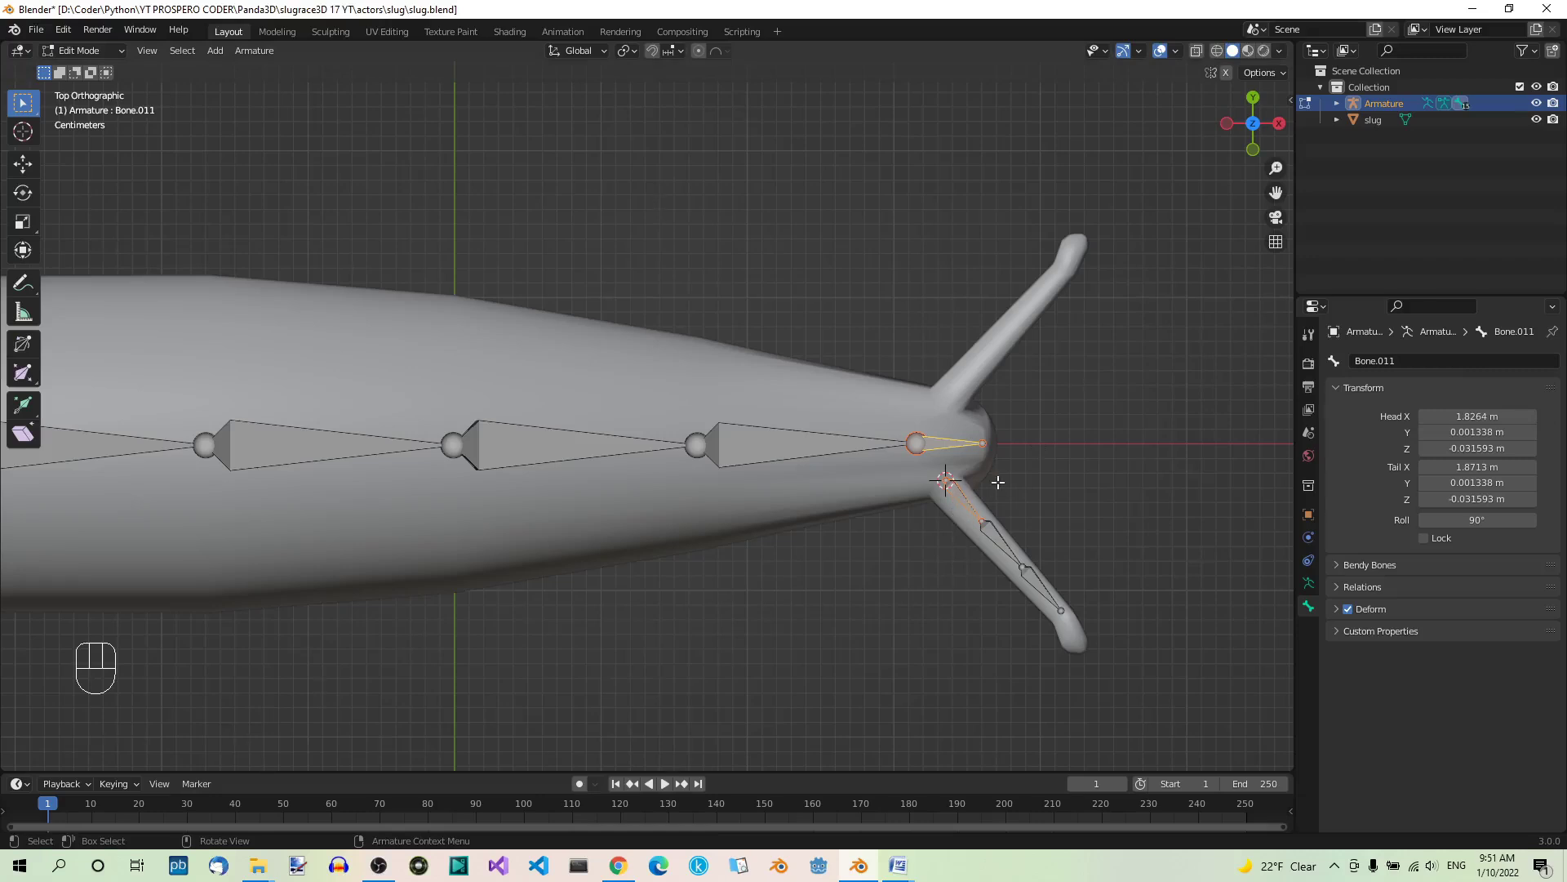
pyautogui.hotkey('ctrl', 'p')
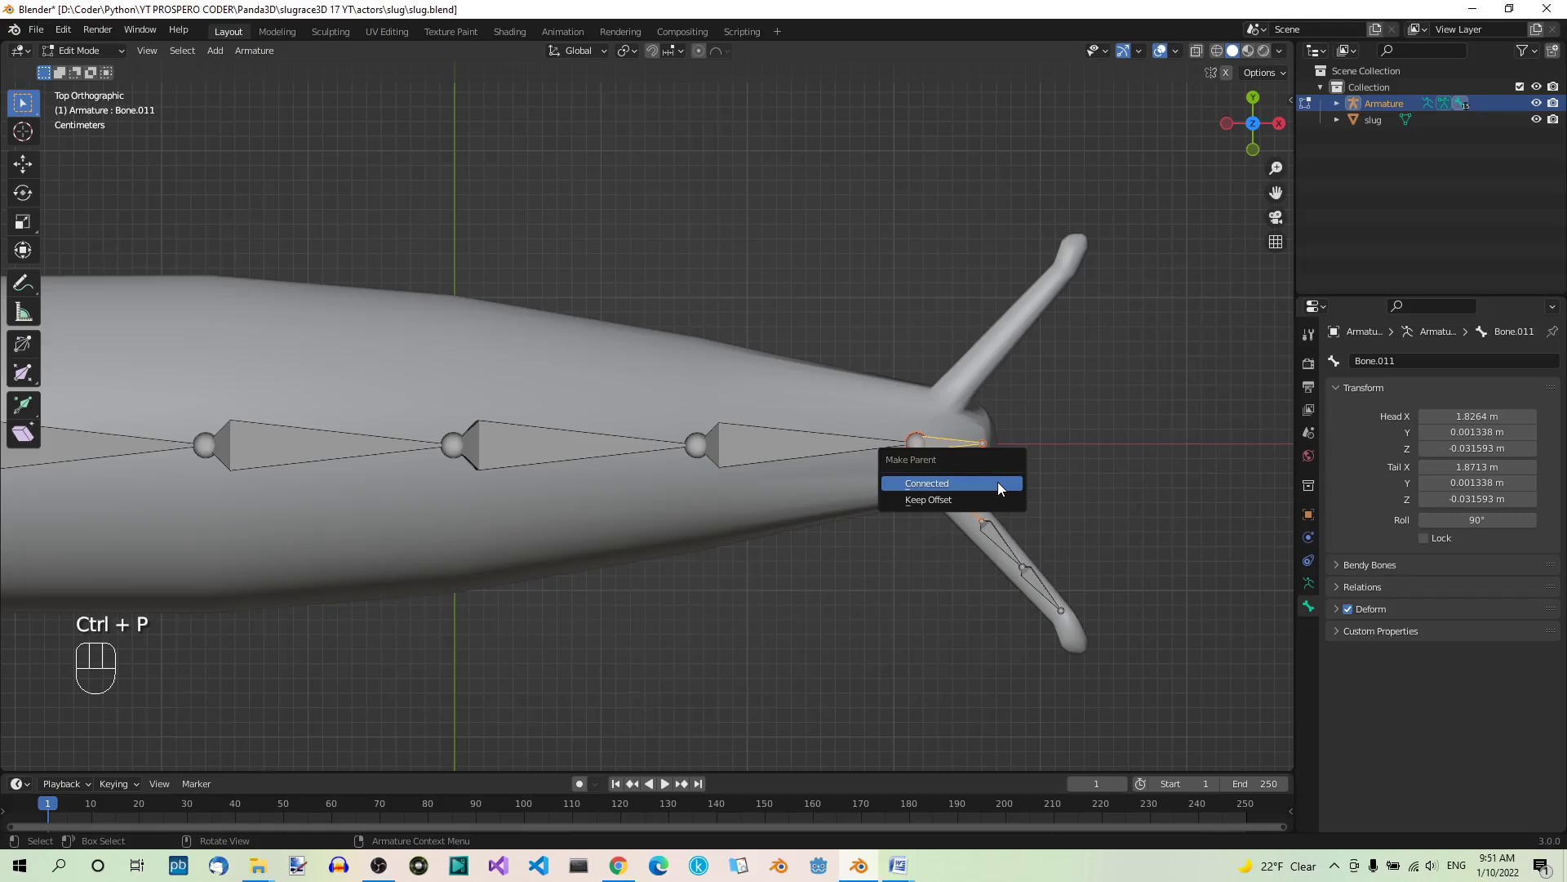
pyautogui.click(943, 500)
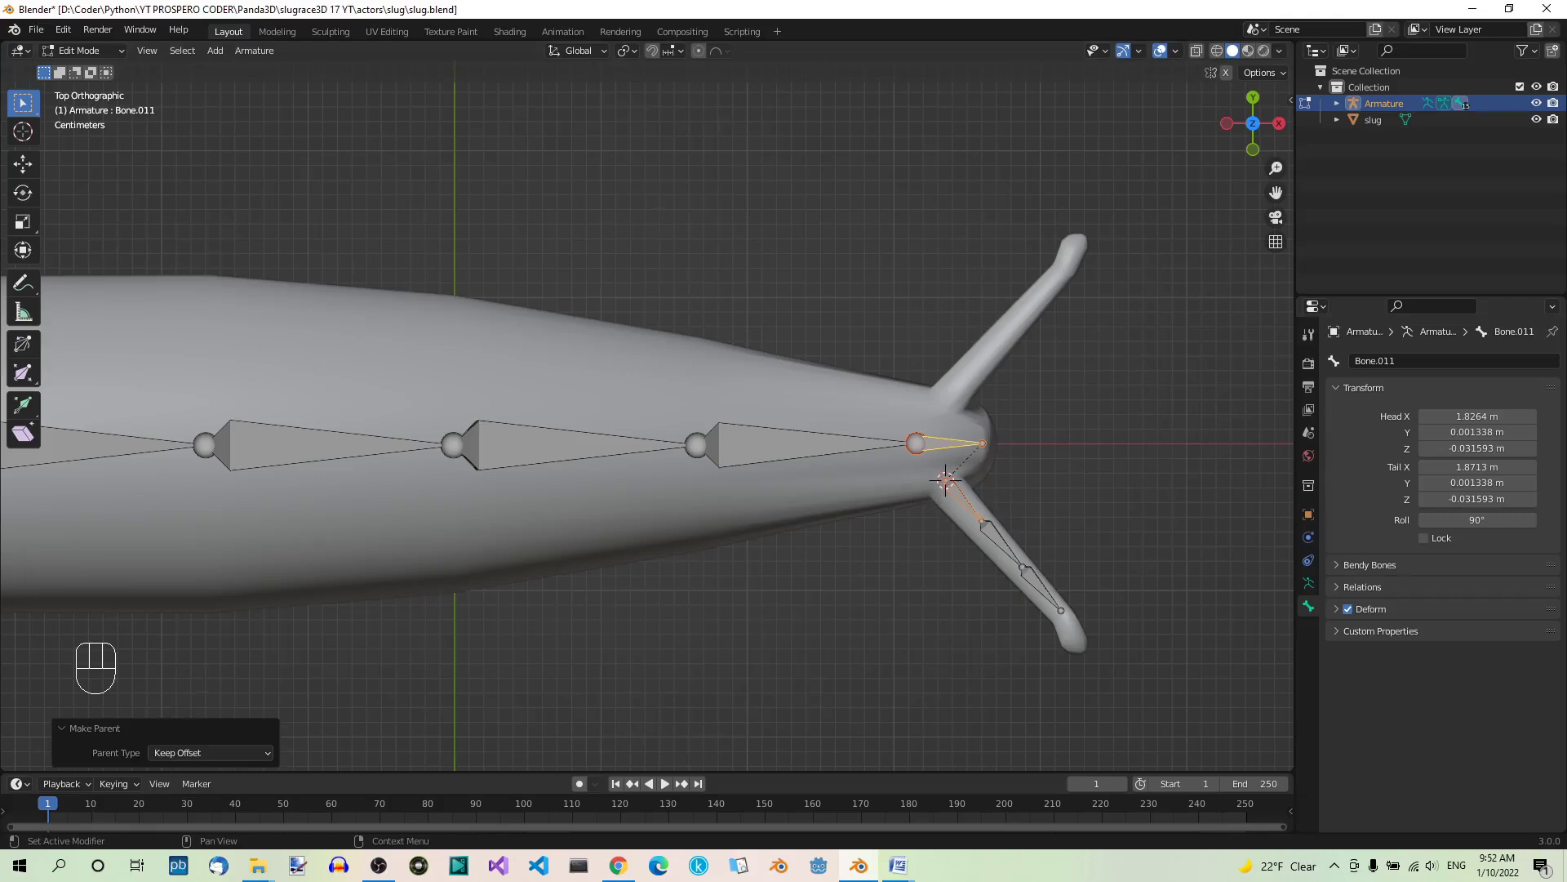
# Step: Switch the armature back to Pose Mode with the body chain and the tentacle bones in view
pyautogui.scroll(2, 1221, 549)
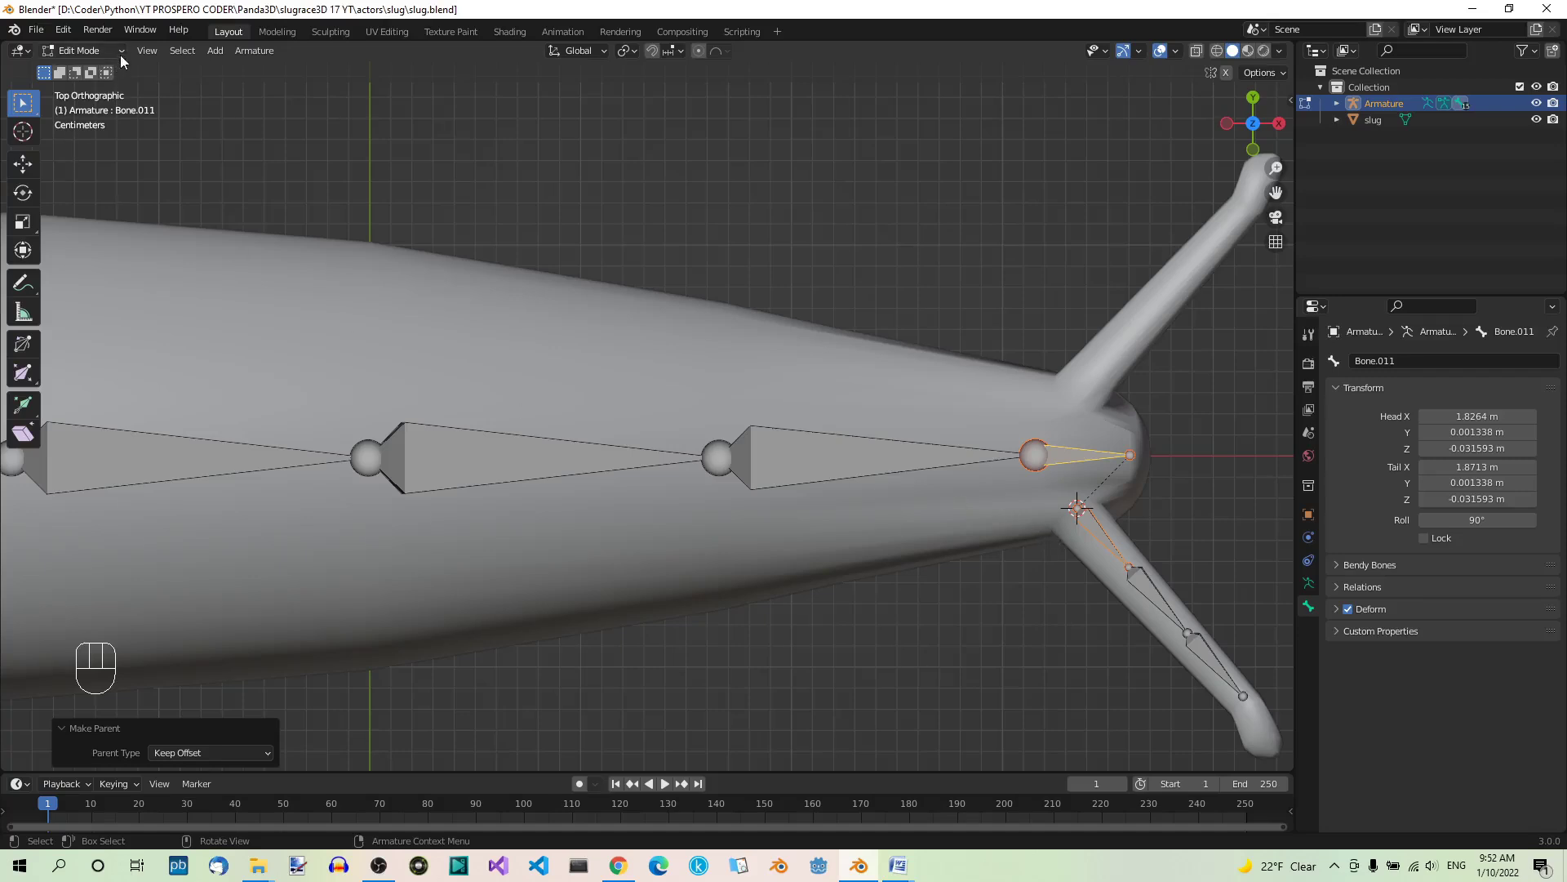
pyautogui.click(82, 50)
pyautogui.click(98, 109)
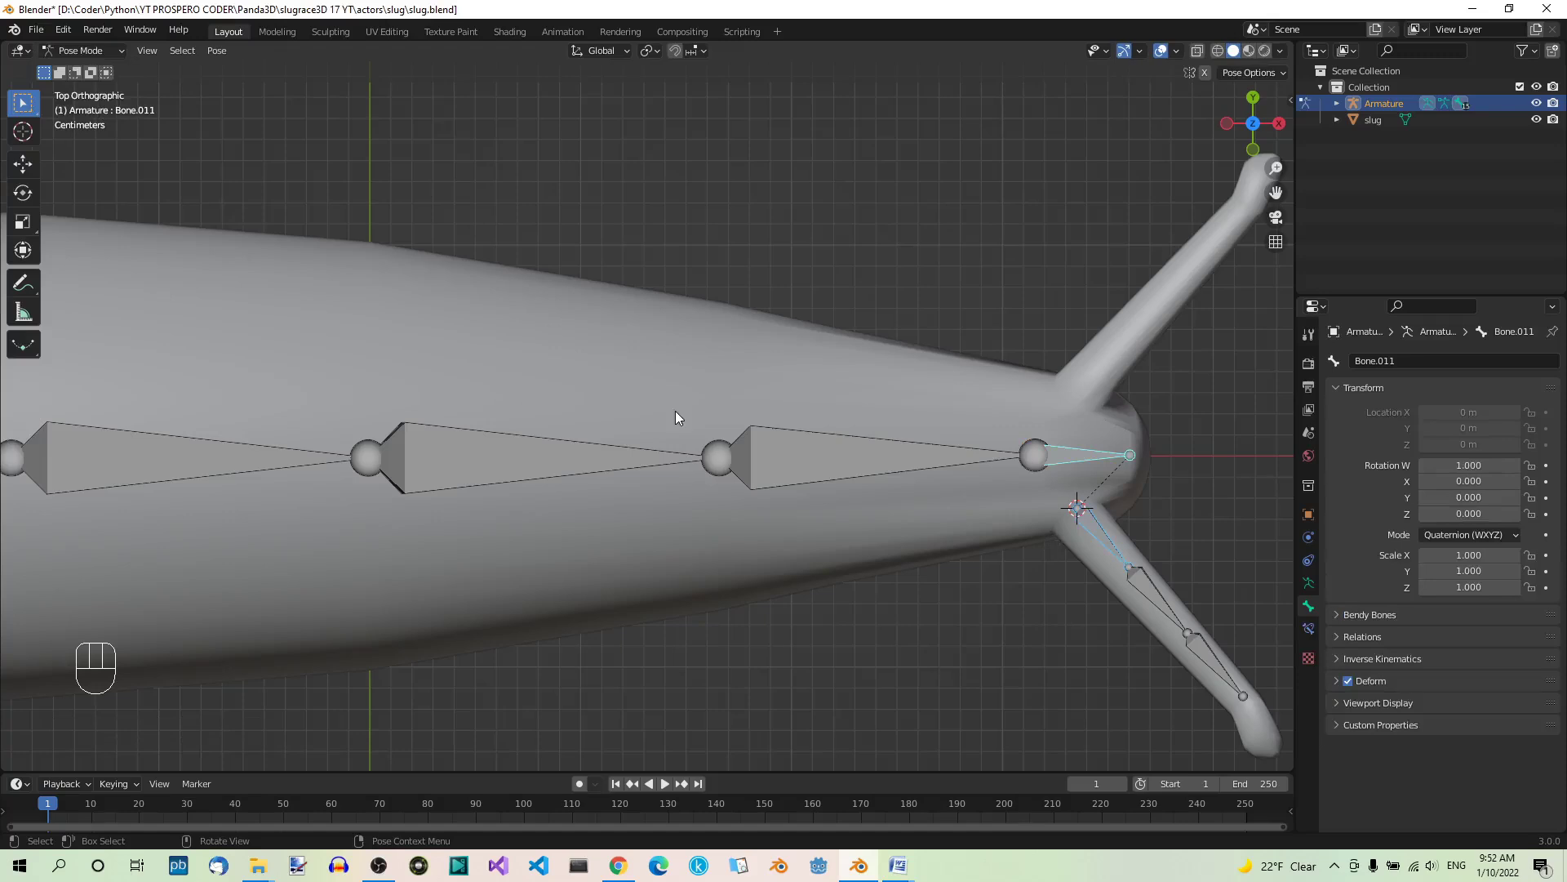
pyautogui.scroll(-7, 688, 420)
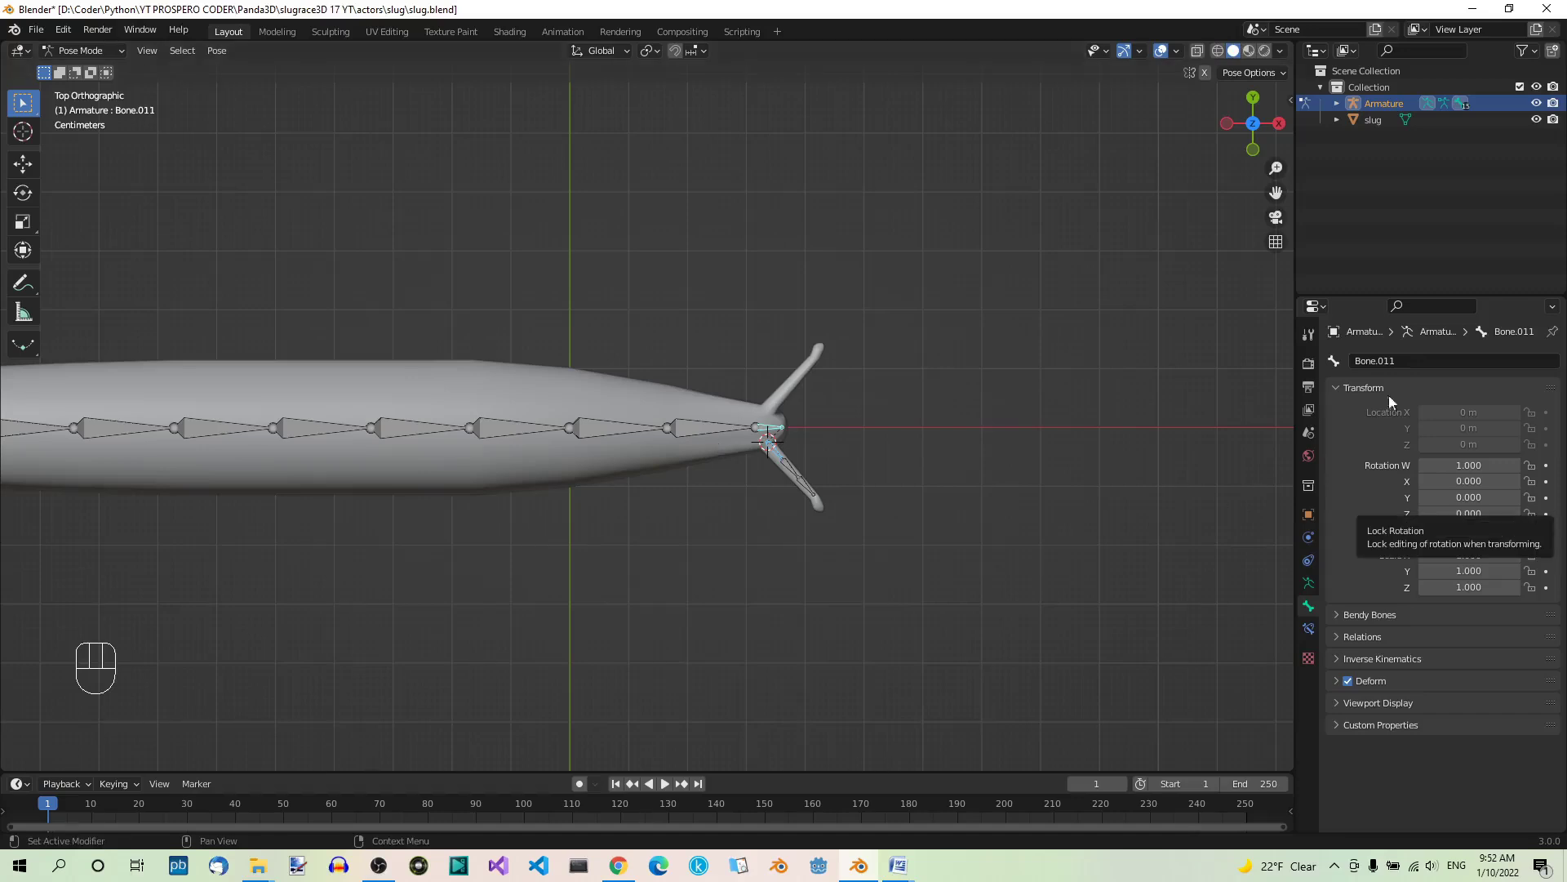
# Step: Test the parented bone chain in top view by rotating a mid-body bone about -30.9°, and cancel the rotation
pyautogui.click(428, 426)
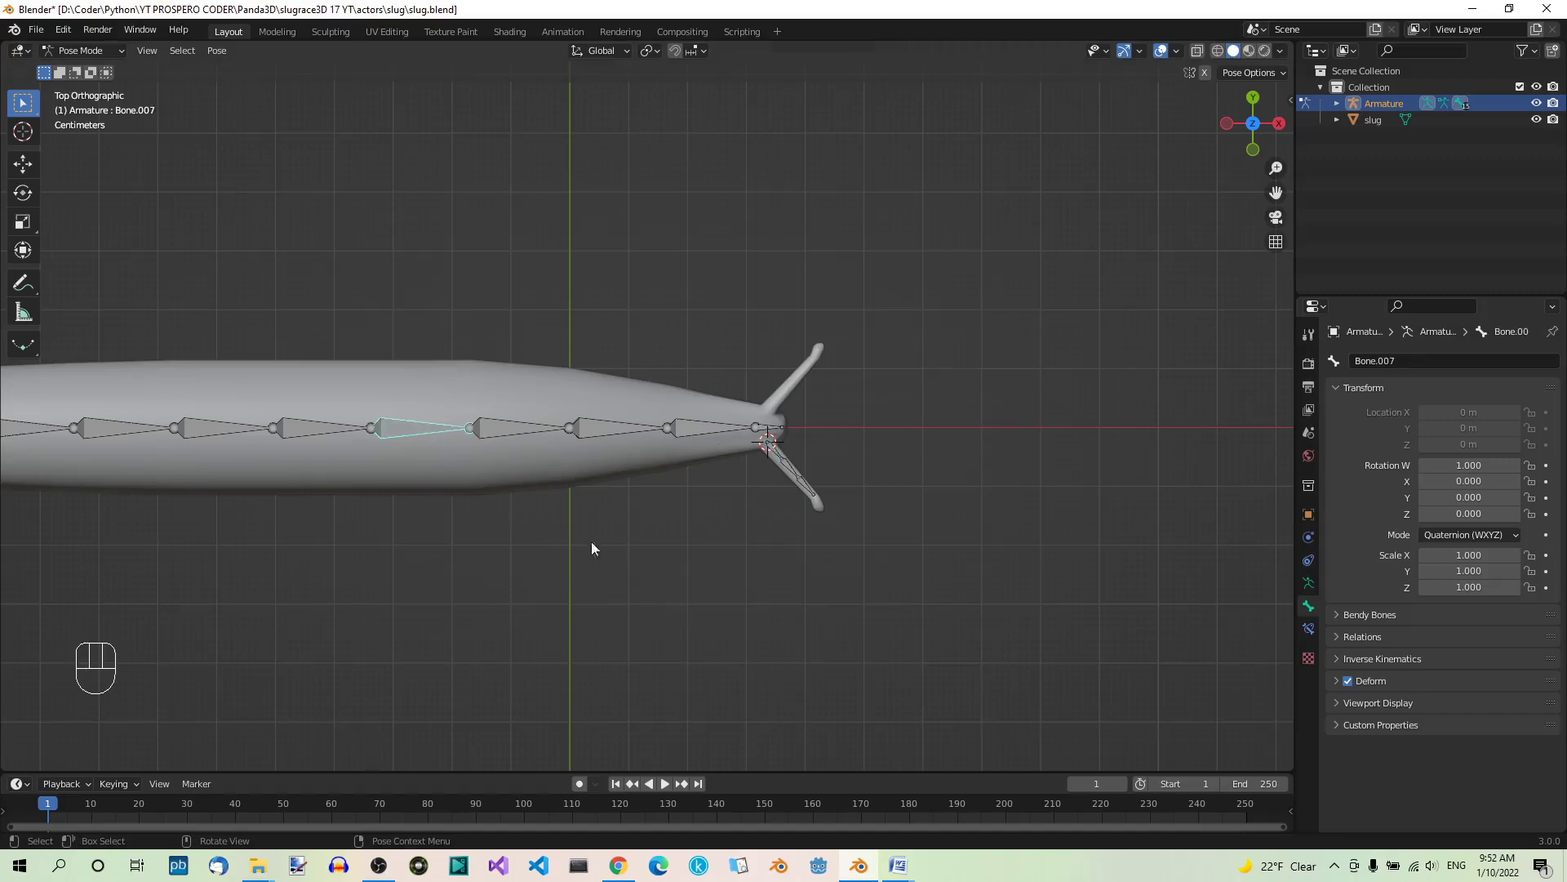
pyautogui.press('r')
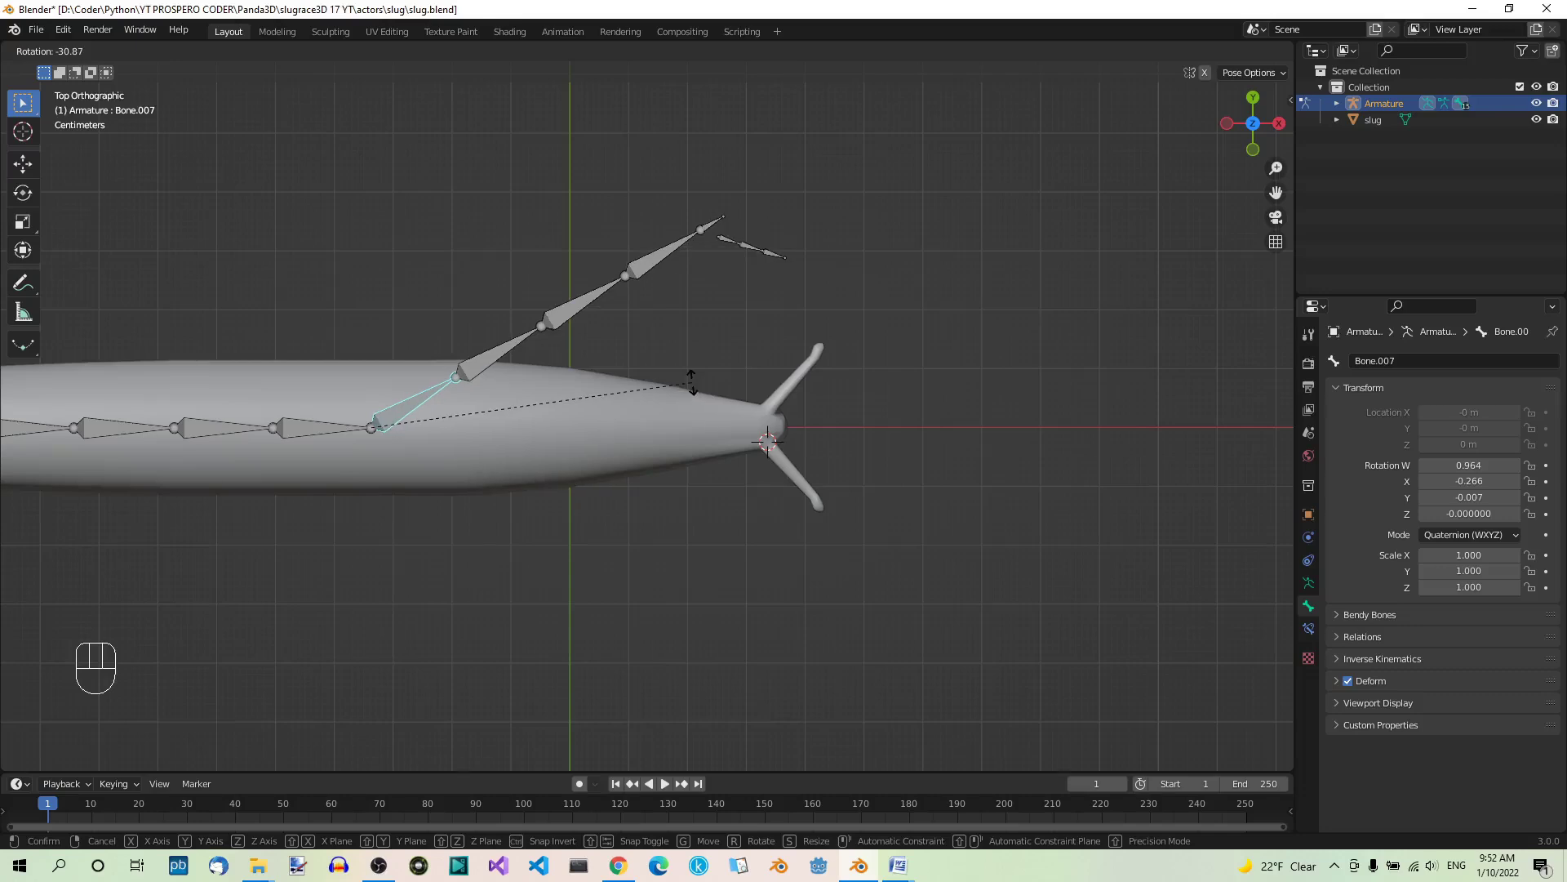
pyautogui.press('Escape')
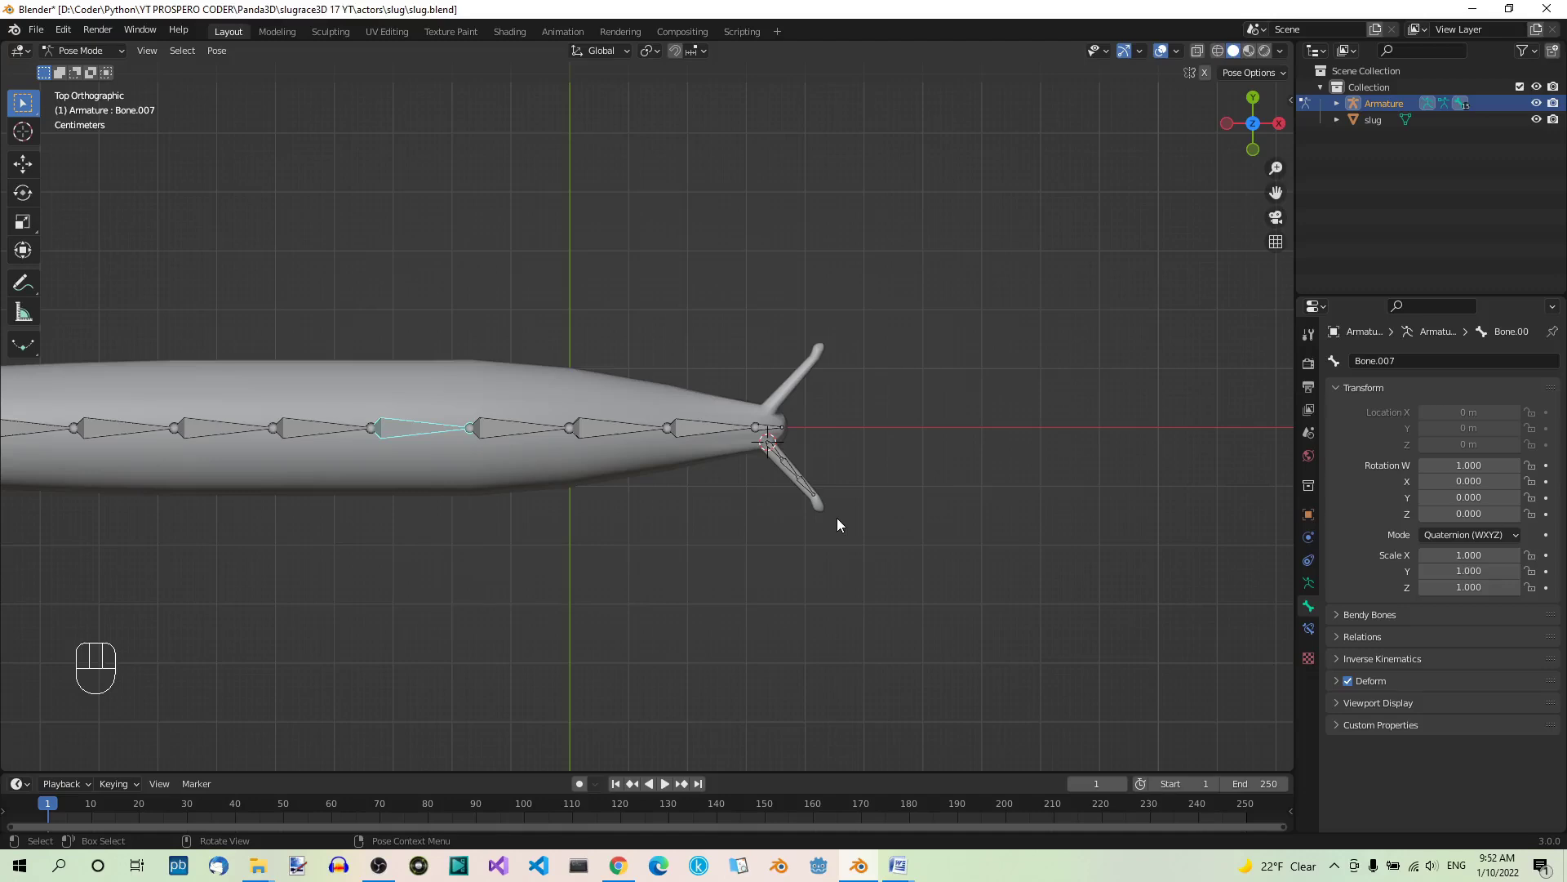
# Step: Switch to Object Mode and snap the 3D cursor to the selected slug mesh's origin
pyautogui.click(122, 50)
pyautogui.click(114, 68)
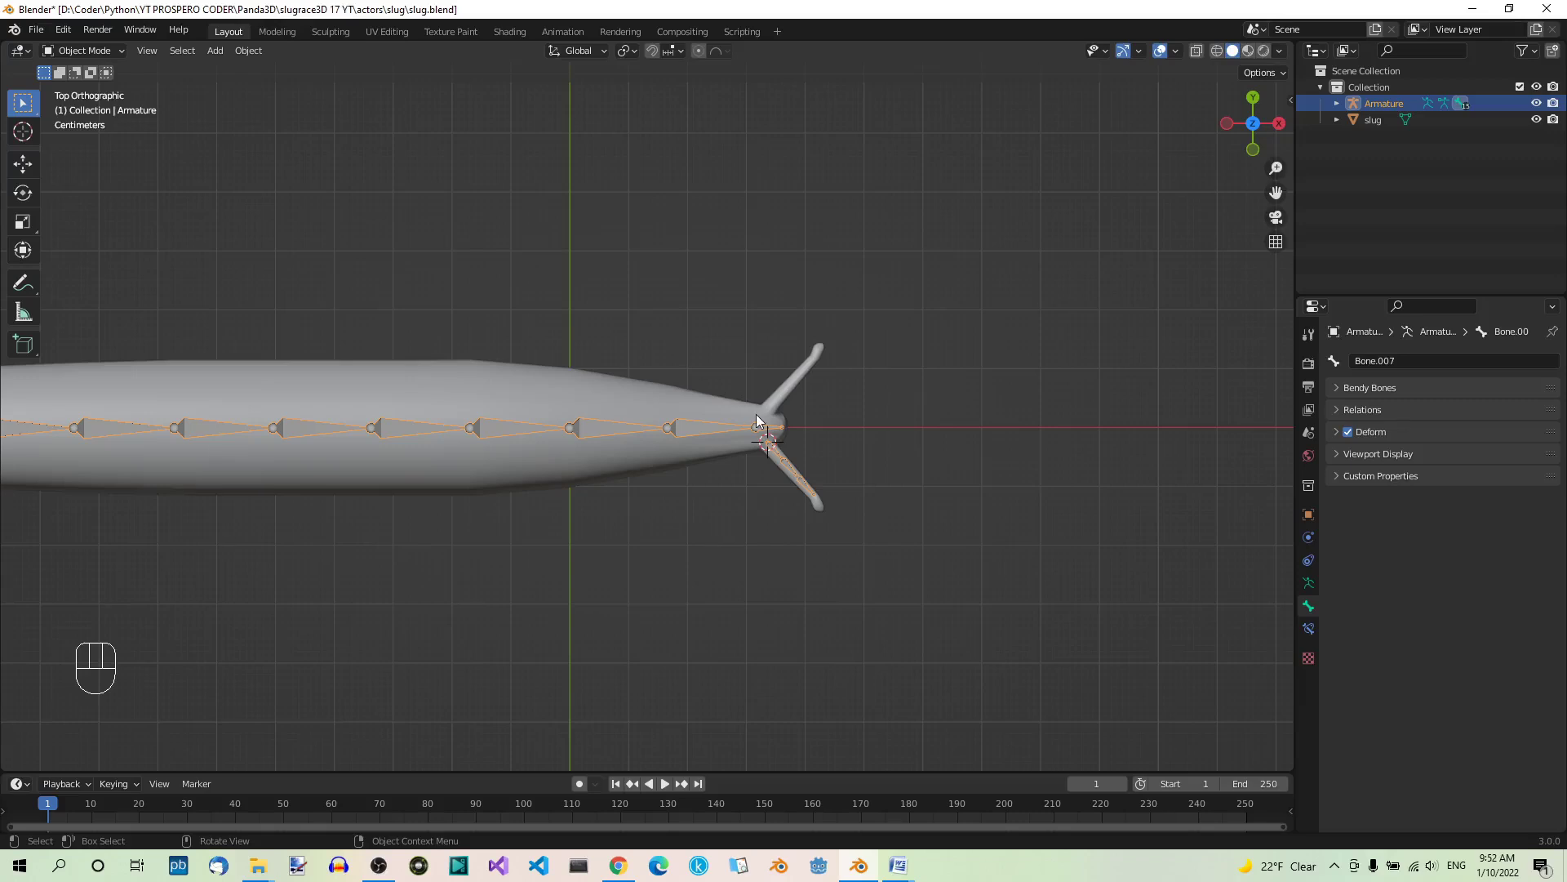
pyautogui.press('KP_7')
pyautogui.scroll(-3, 878, 435)
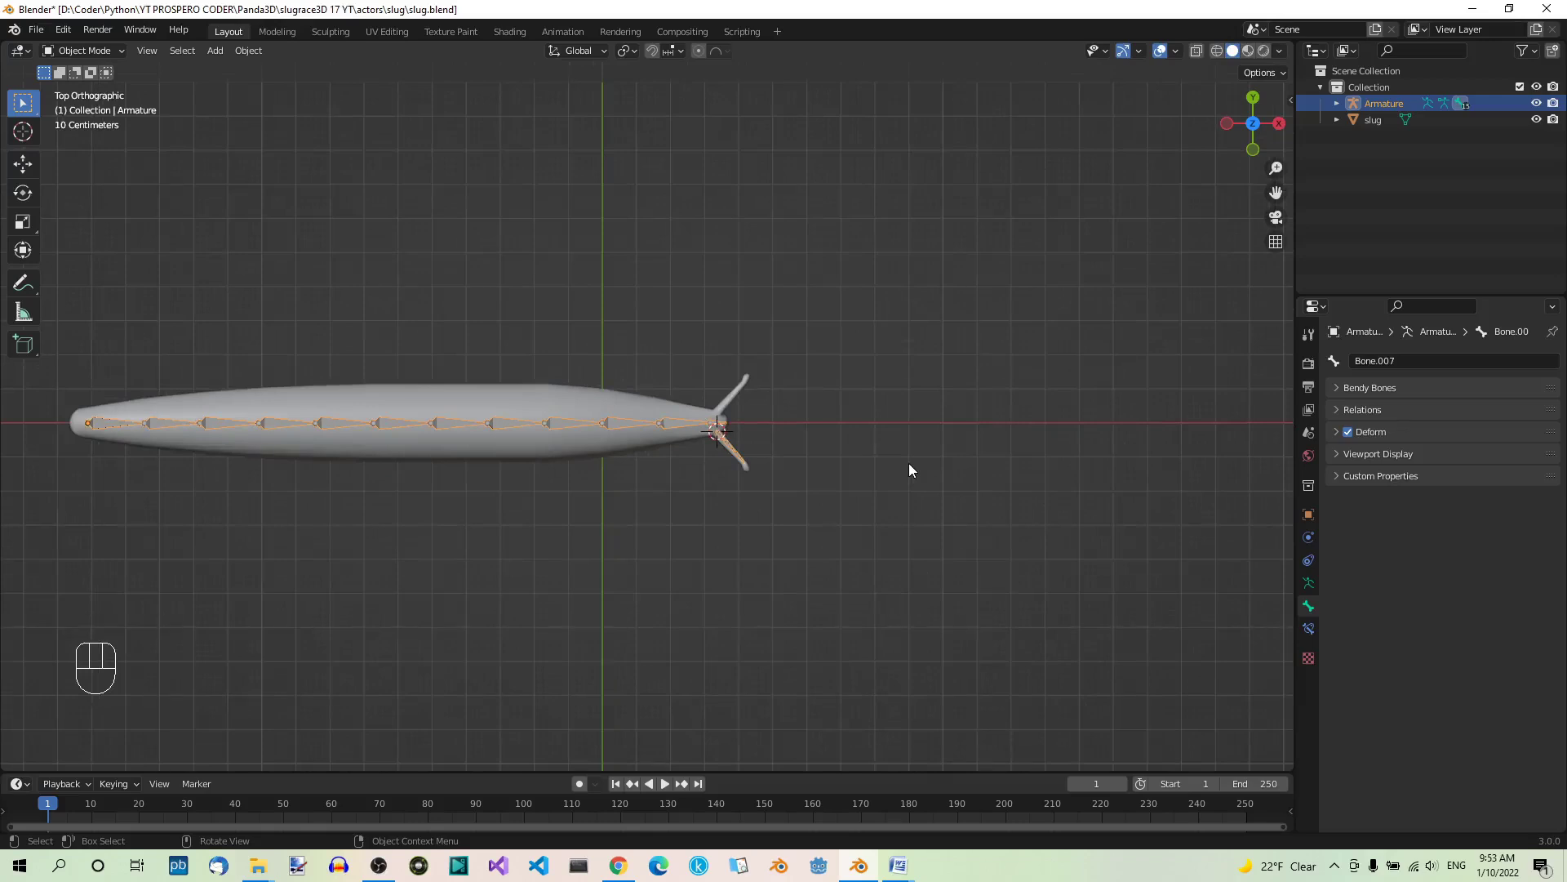
pyautogui.click(612, 400)
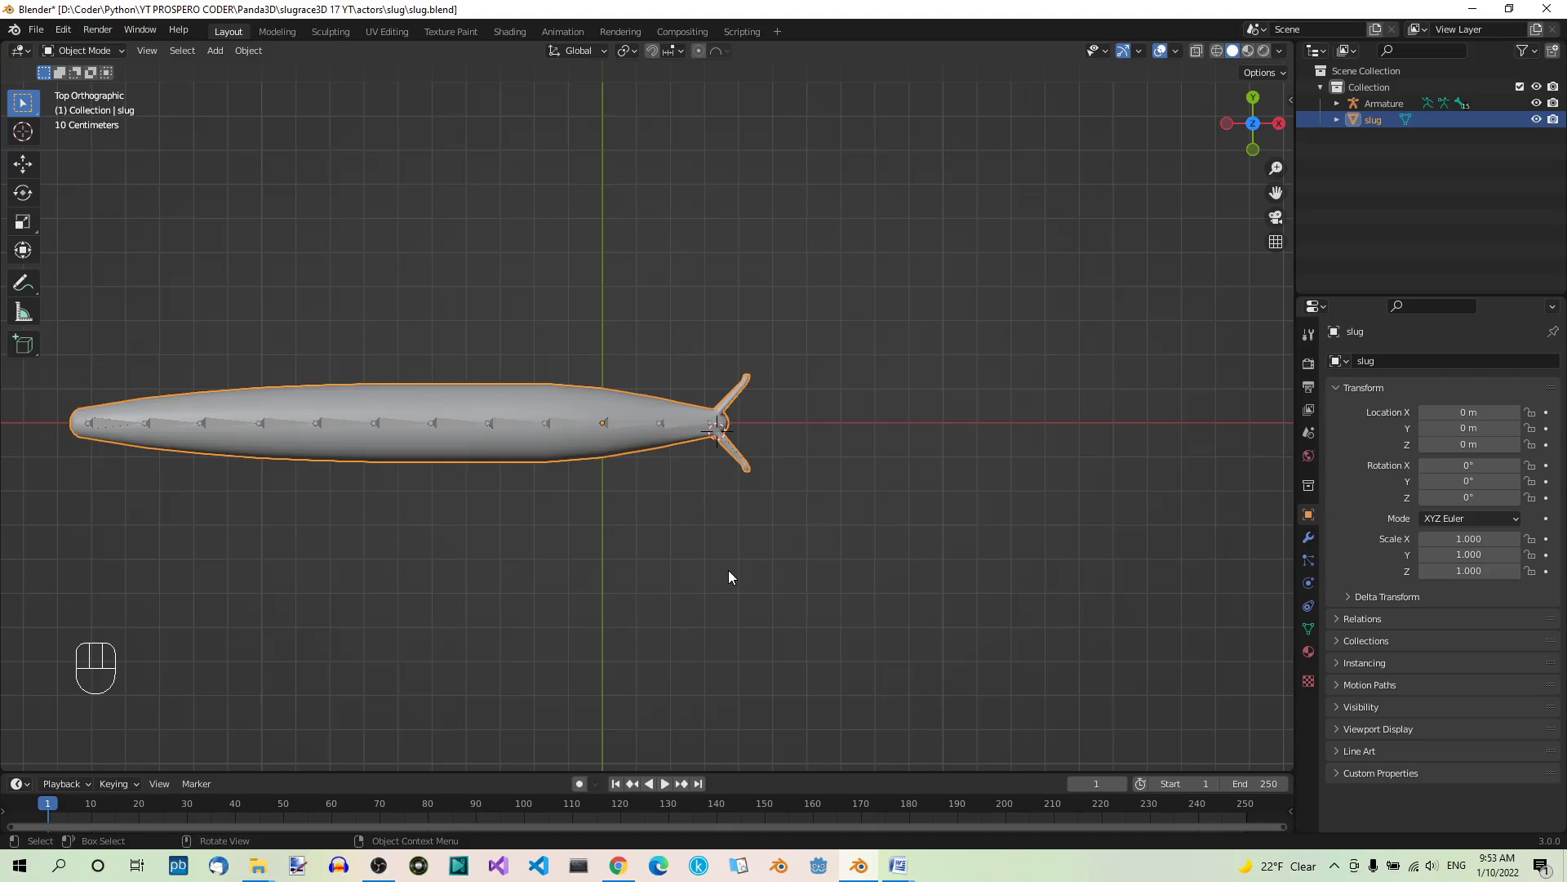
pyautogui.hotkey('shift', 's')
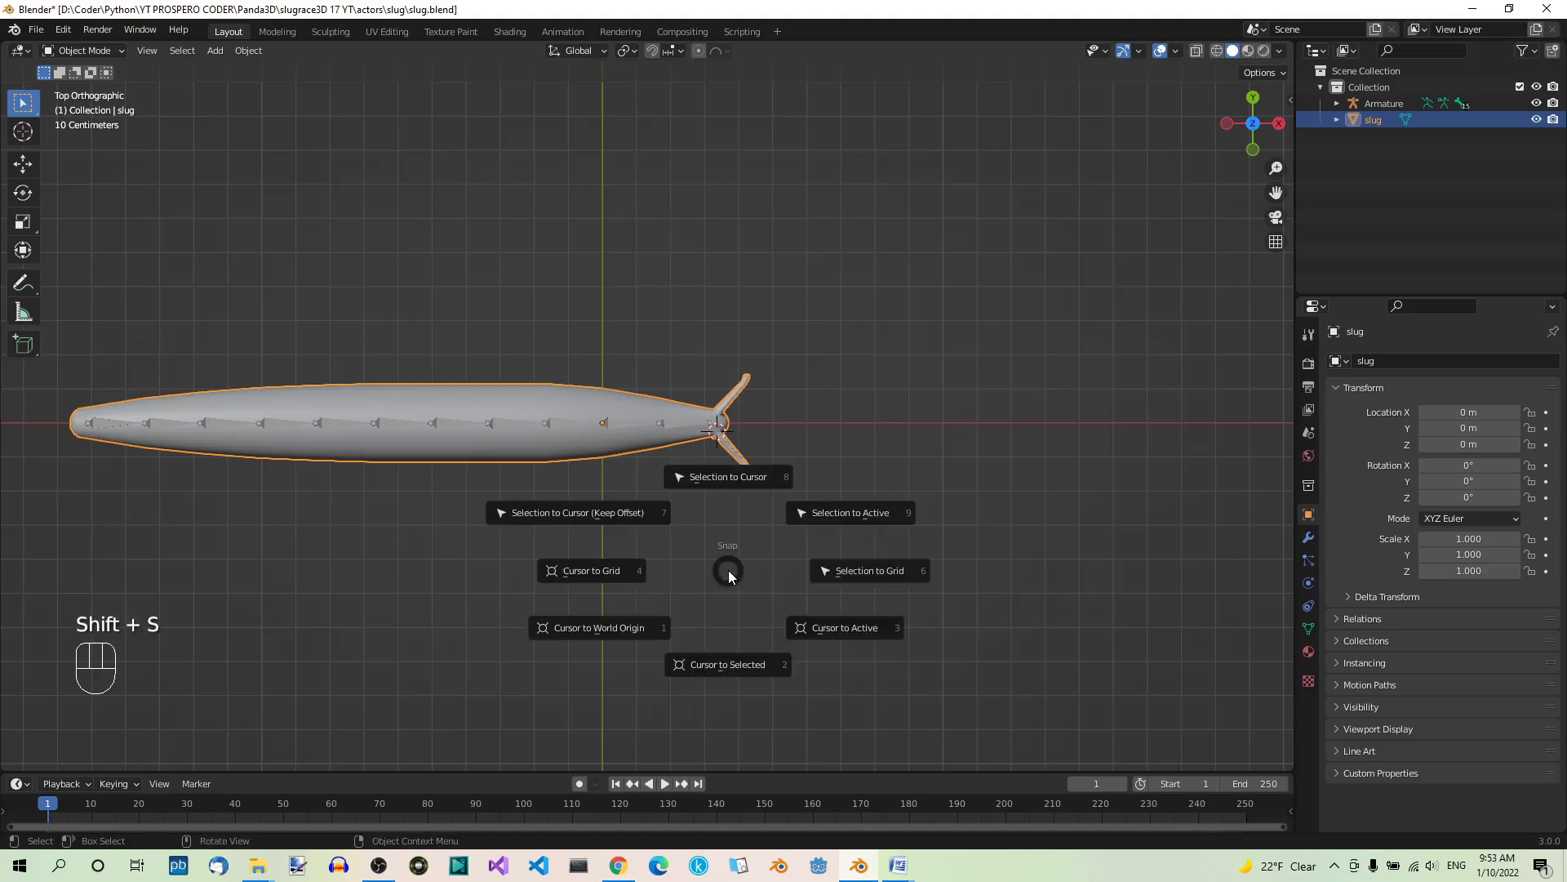
pyautogui.click(739, 663)
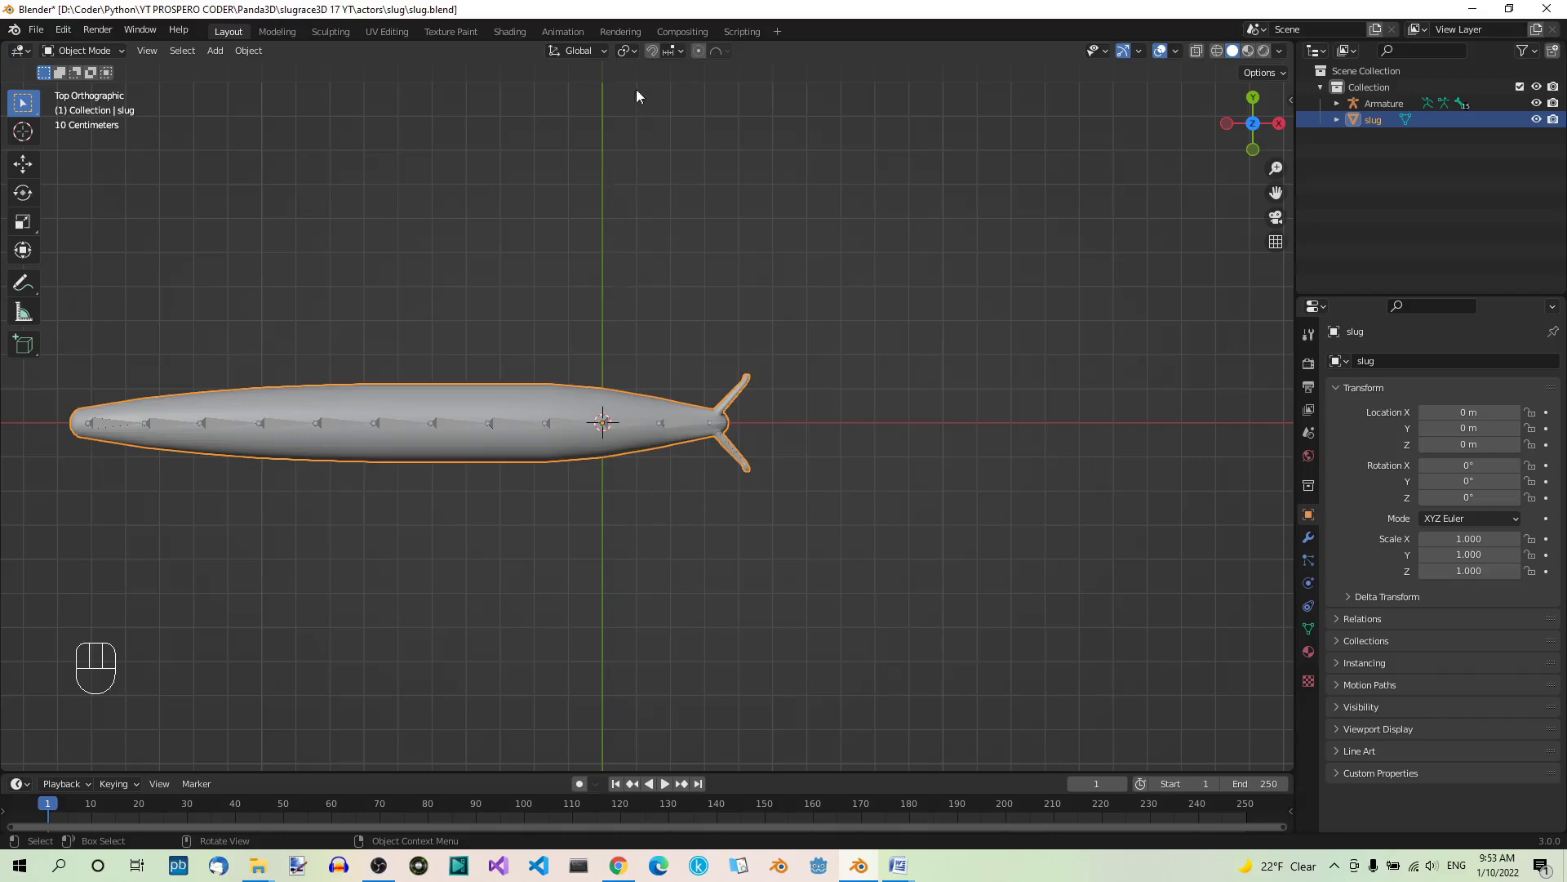
# Step: Set the pivot point to 3D Cursor and rotate the slug mesh together with the armature by 90° in top view
pyautogui.click(635, 47)
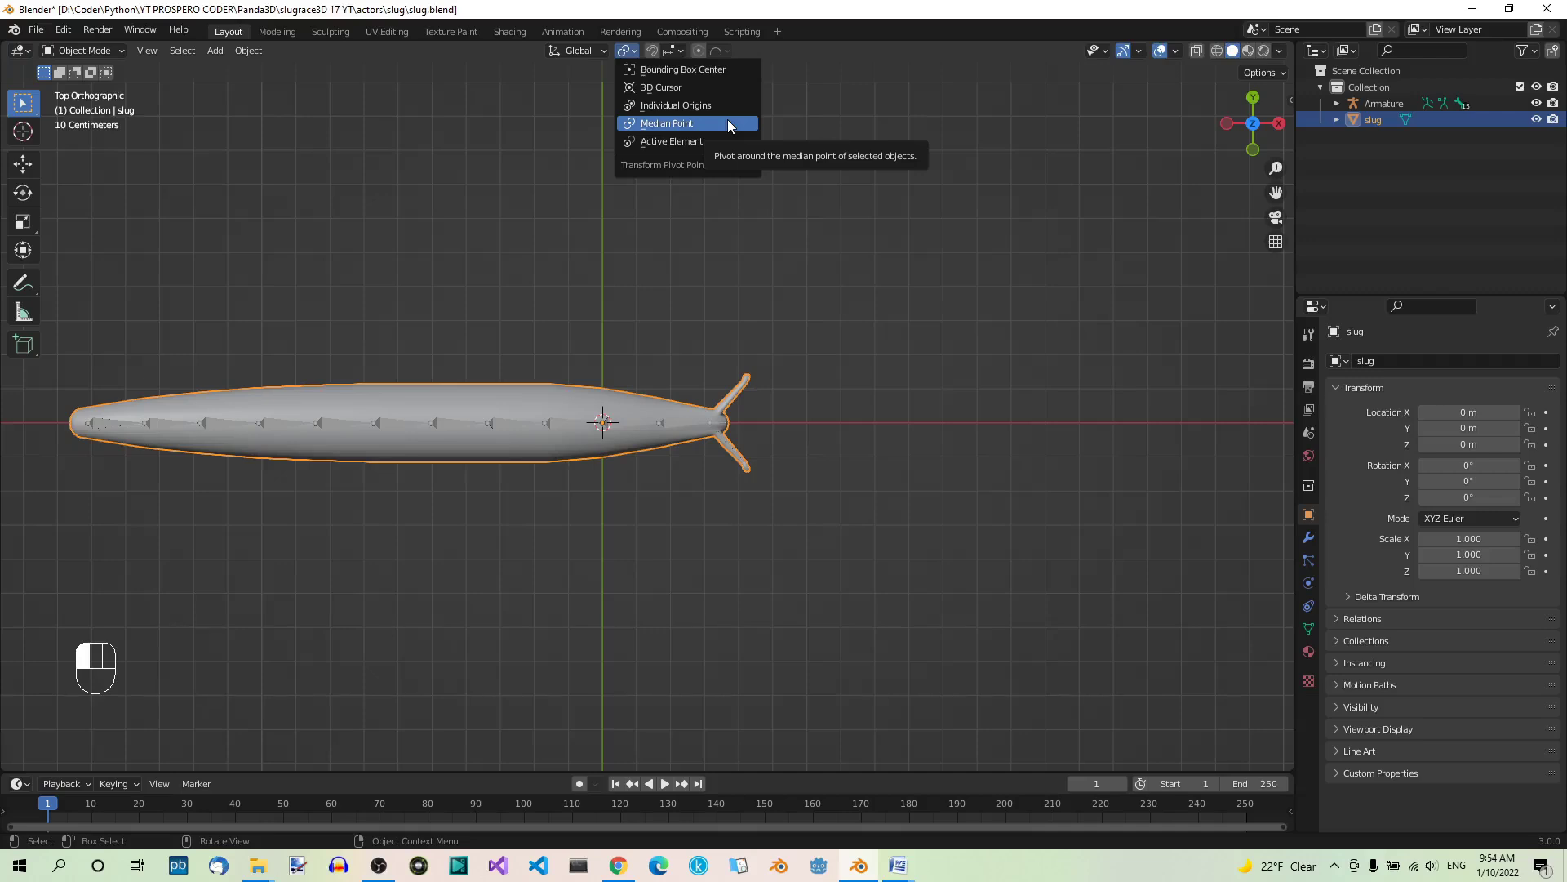
pyautogui.click(722, 86)
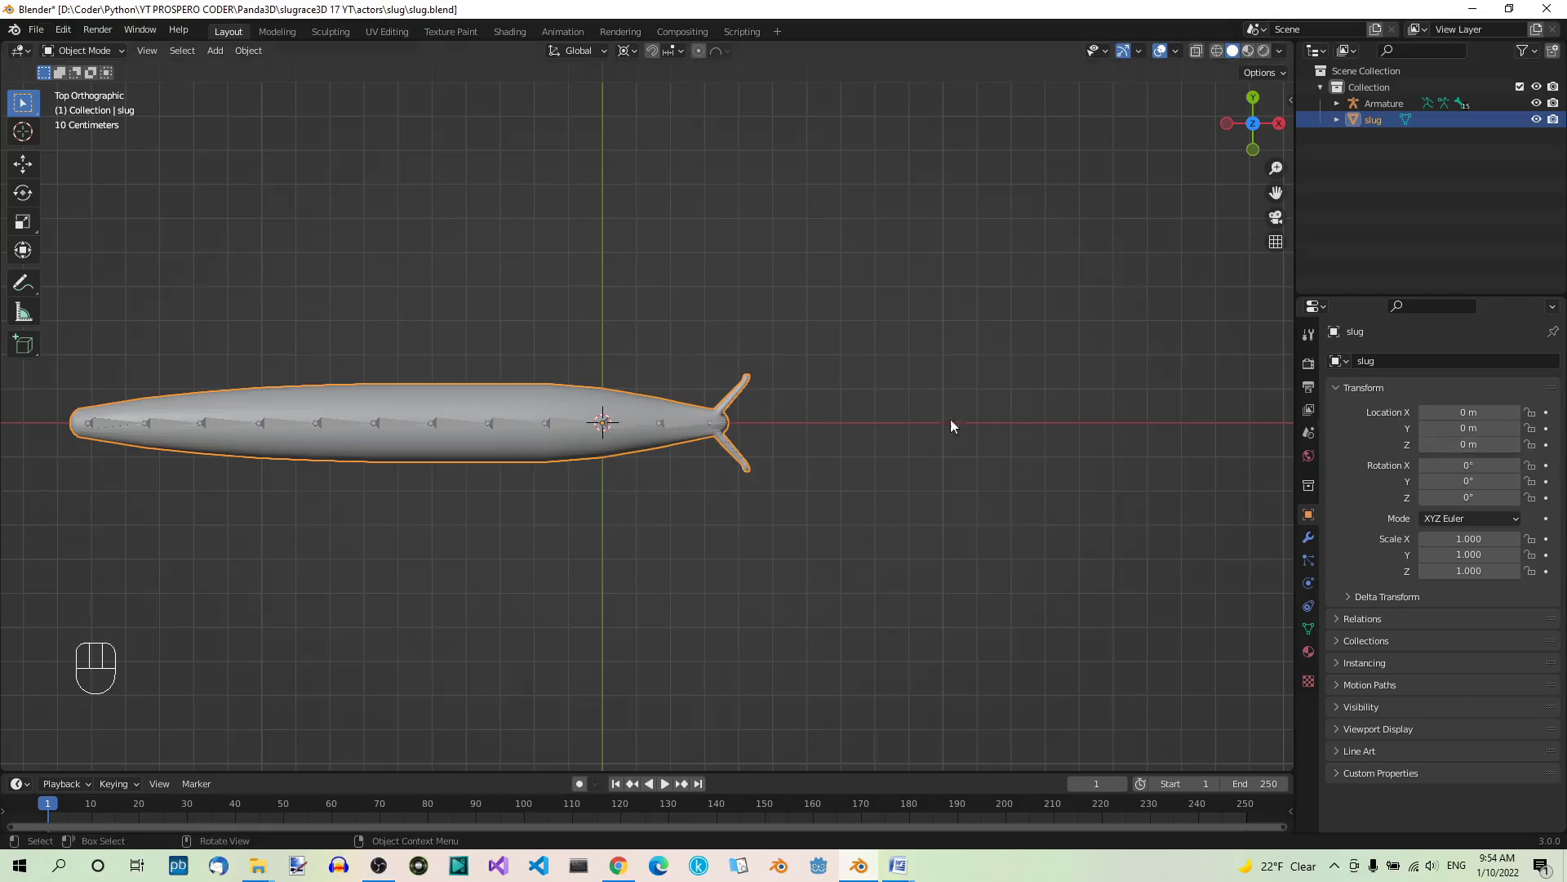
pyautogui.keyDown('shift'); pyautogui.click(506, 423); pyautogui.keyUp('shift')
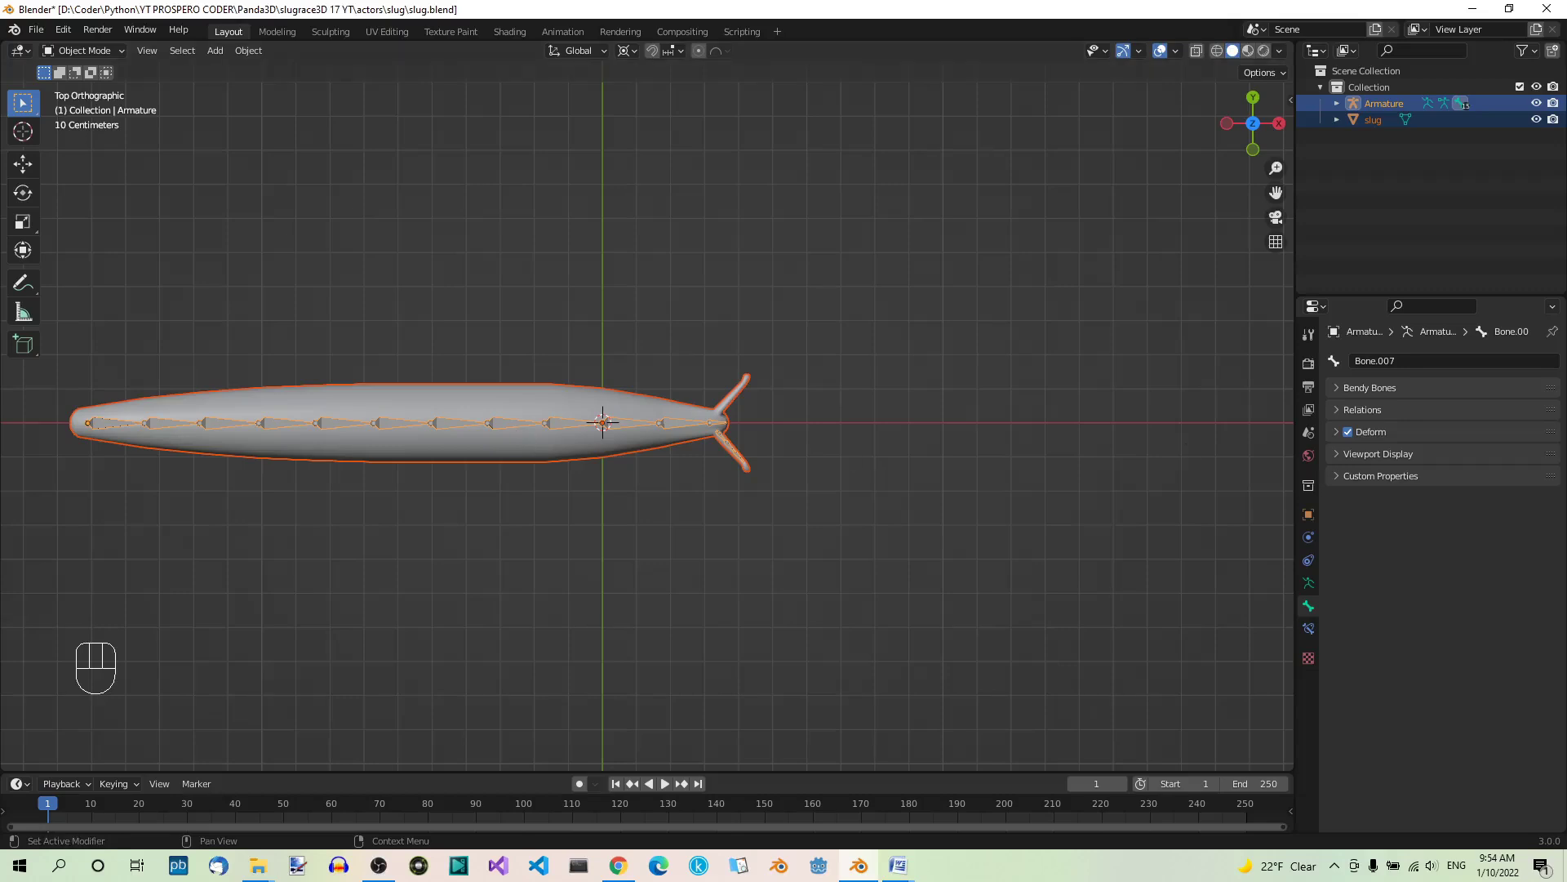
pyautogui.write('r')
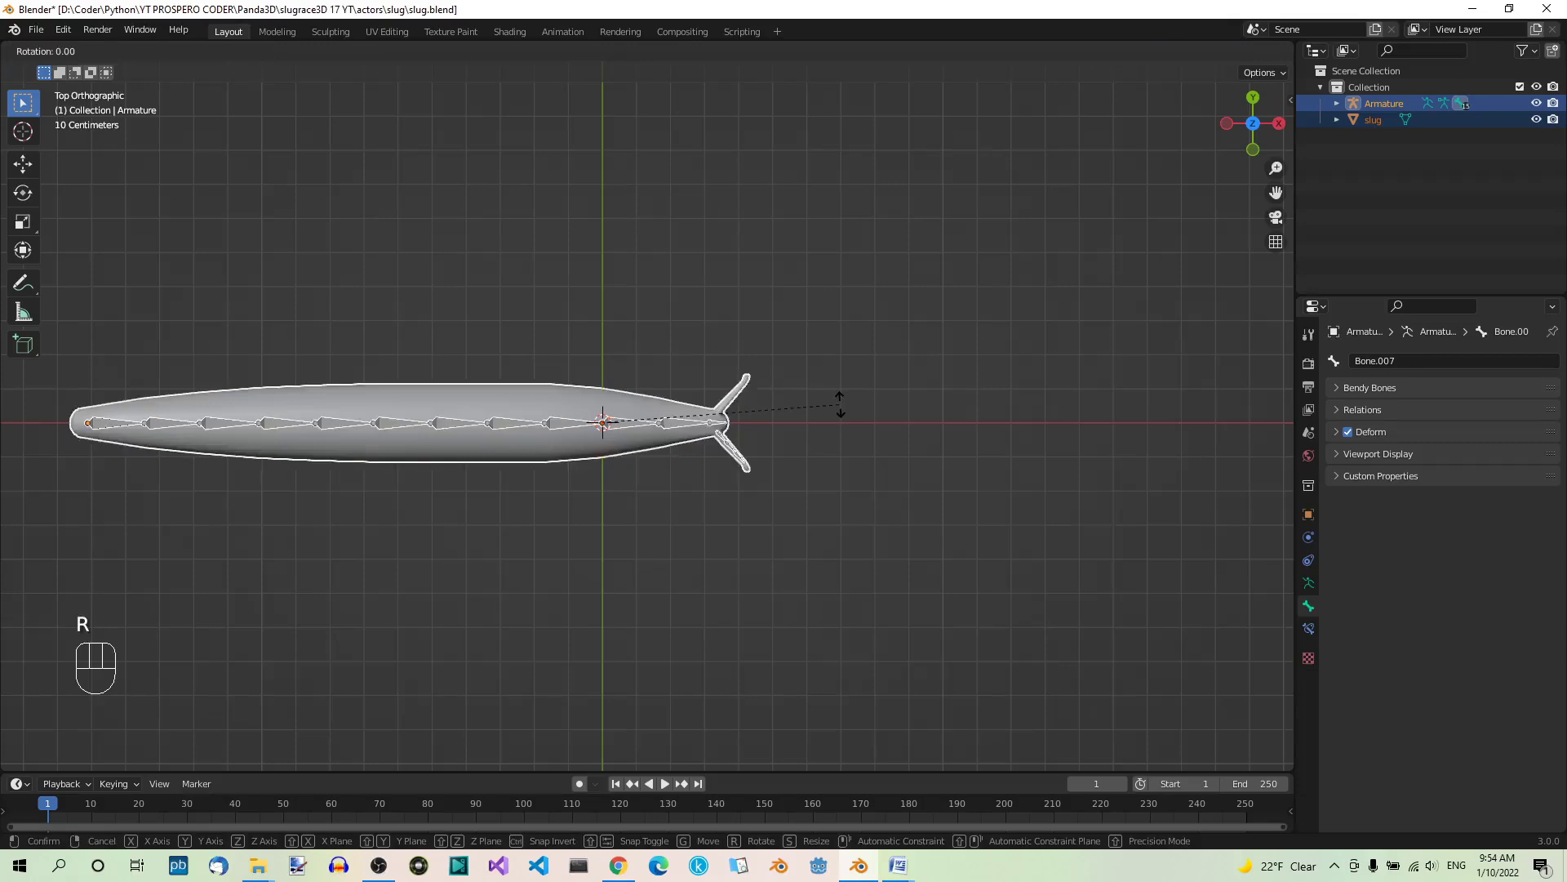
pyautogui.write('90')
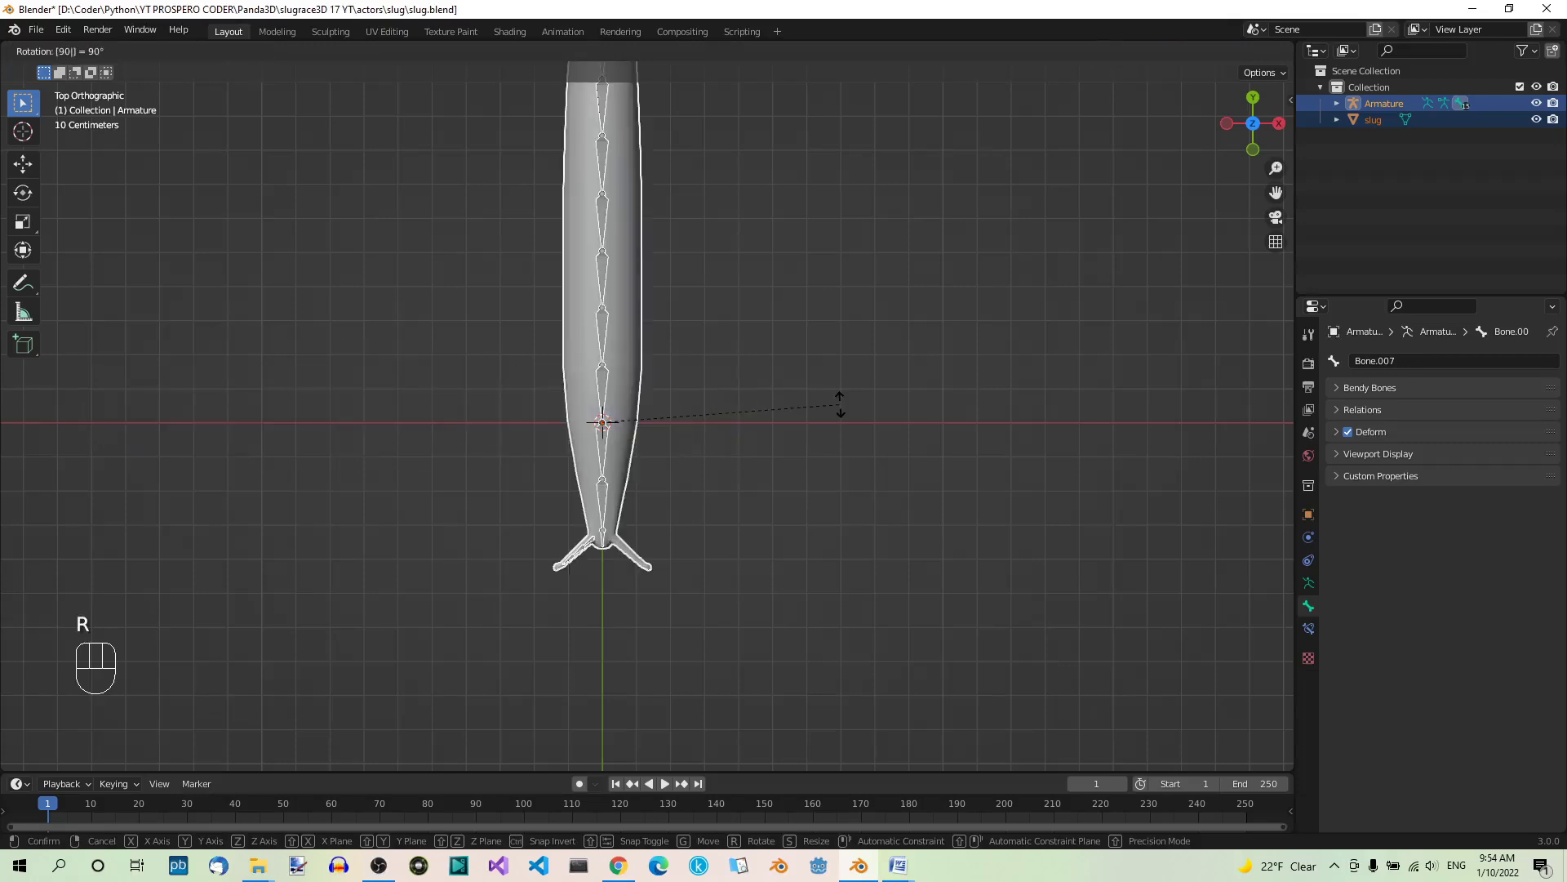
pyautogui.press('Return')
pyautogui.scroll(-3, 839, 411)
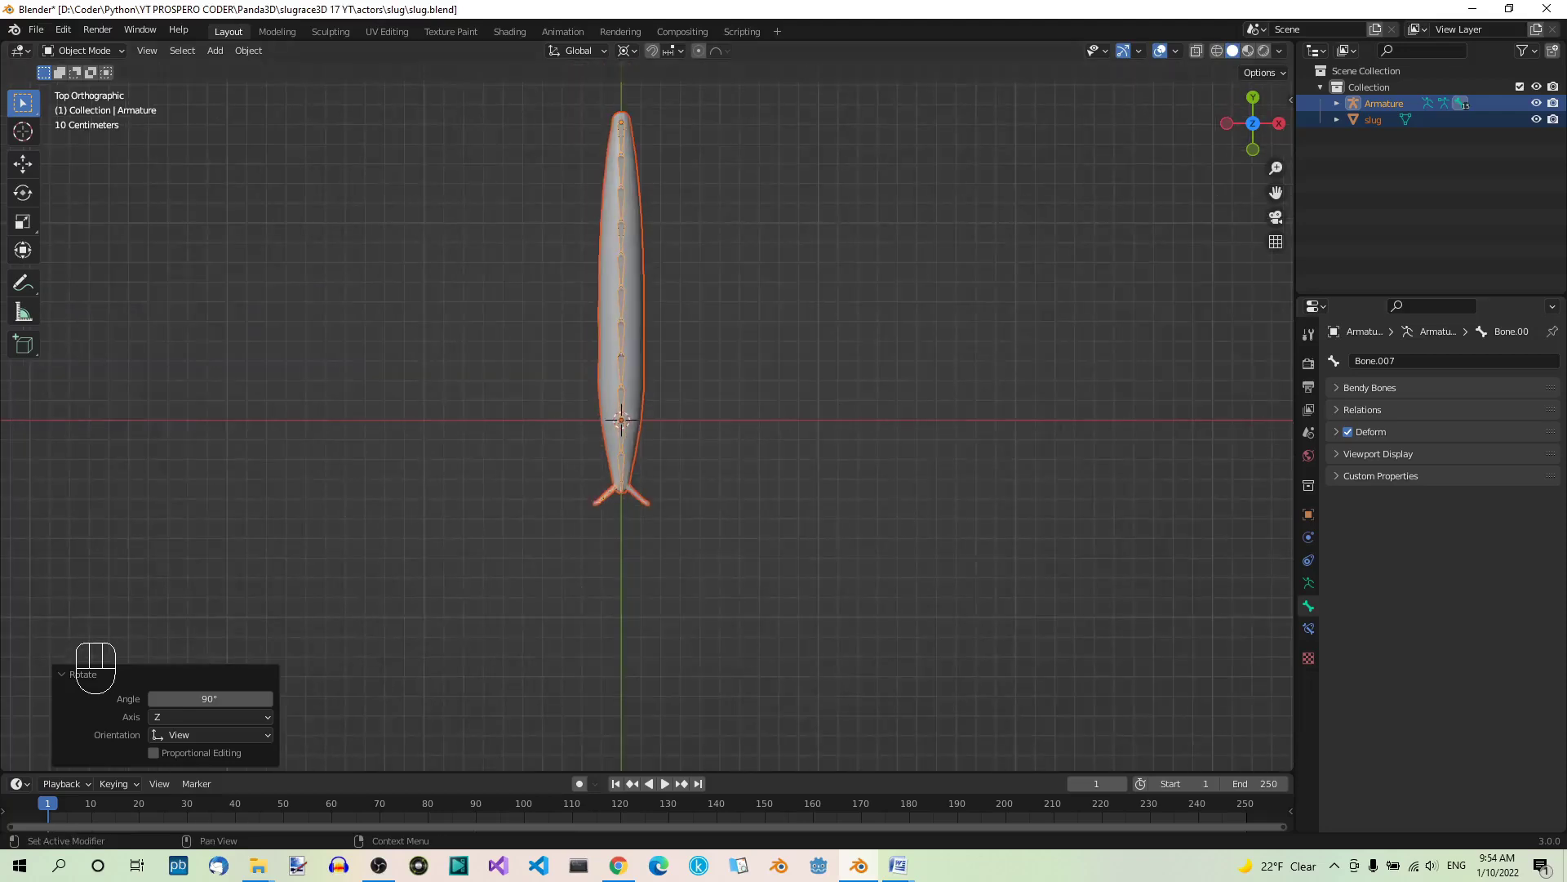
# Step: Apply the rotation of the slug mesh and the armature, checking the armature's transform values
pyautogui.press('n')
pyautogui.press('n')
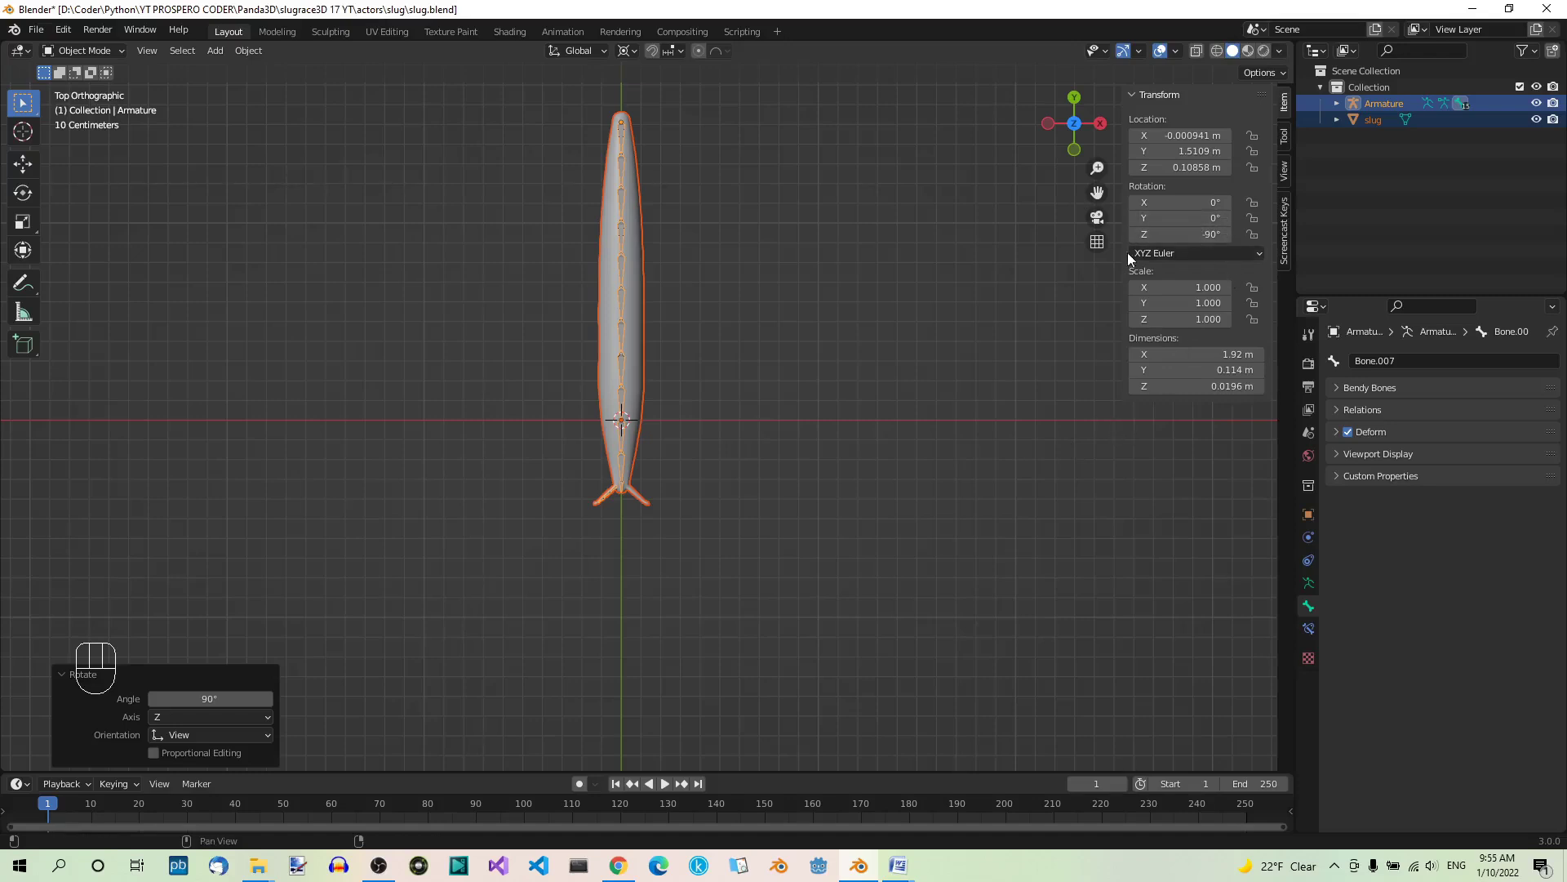
pyautogui.click(249, 50)
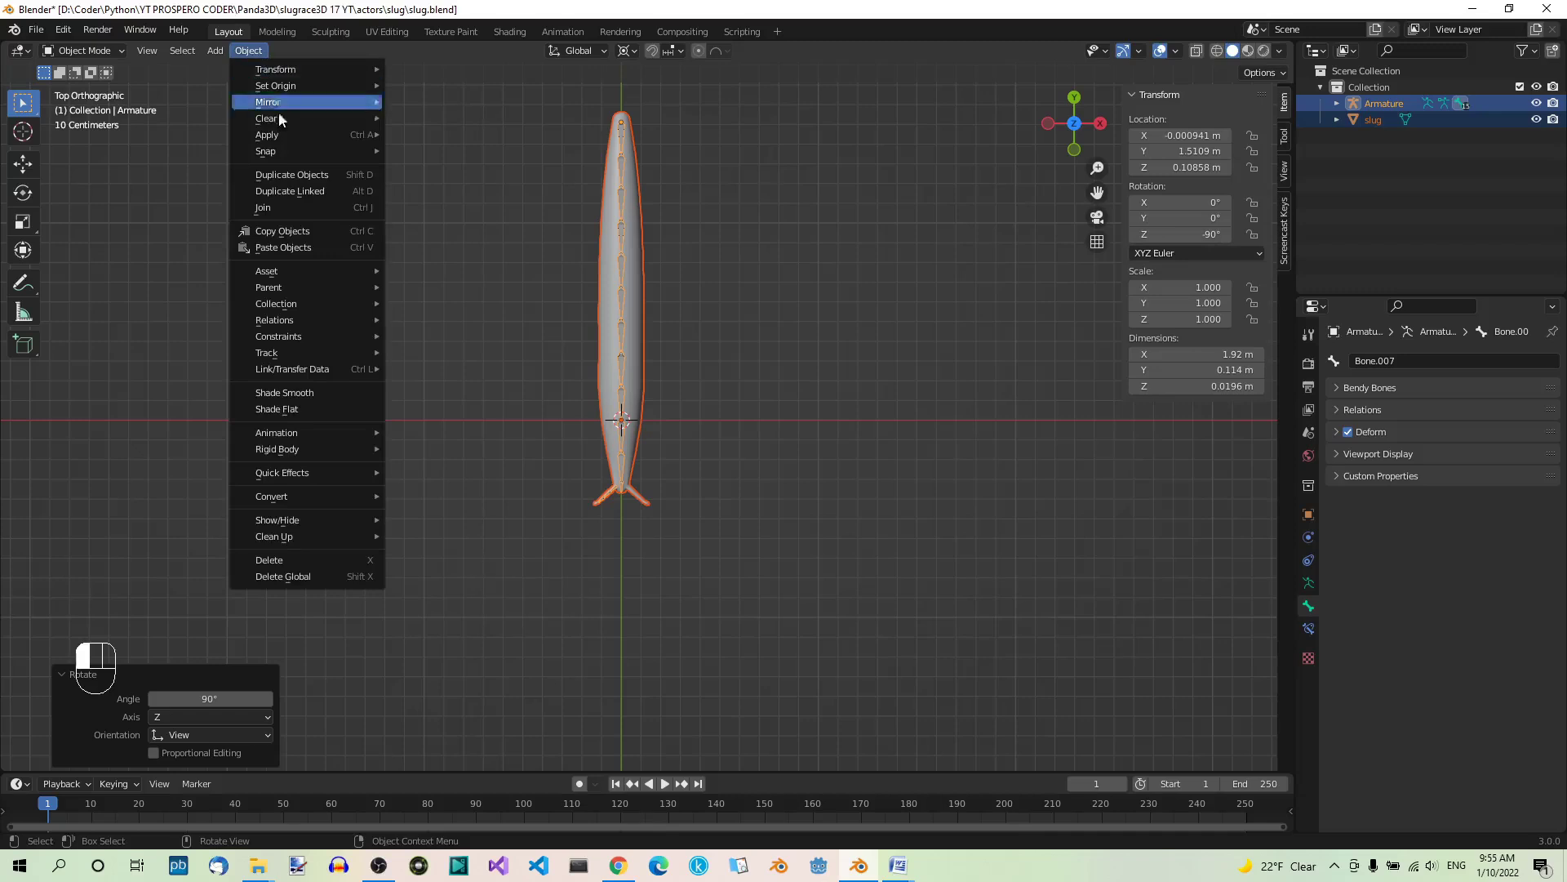
pyautogui.moveTo(279, 136)
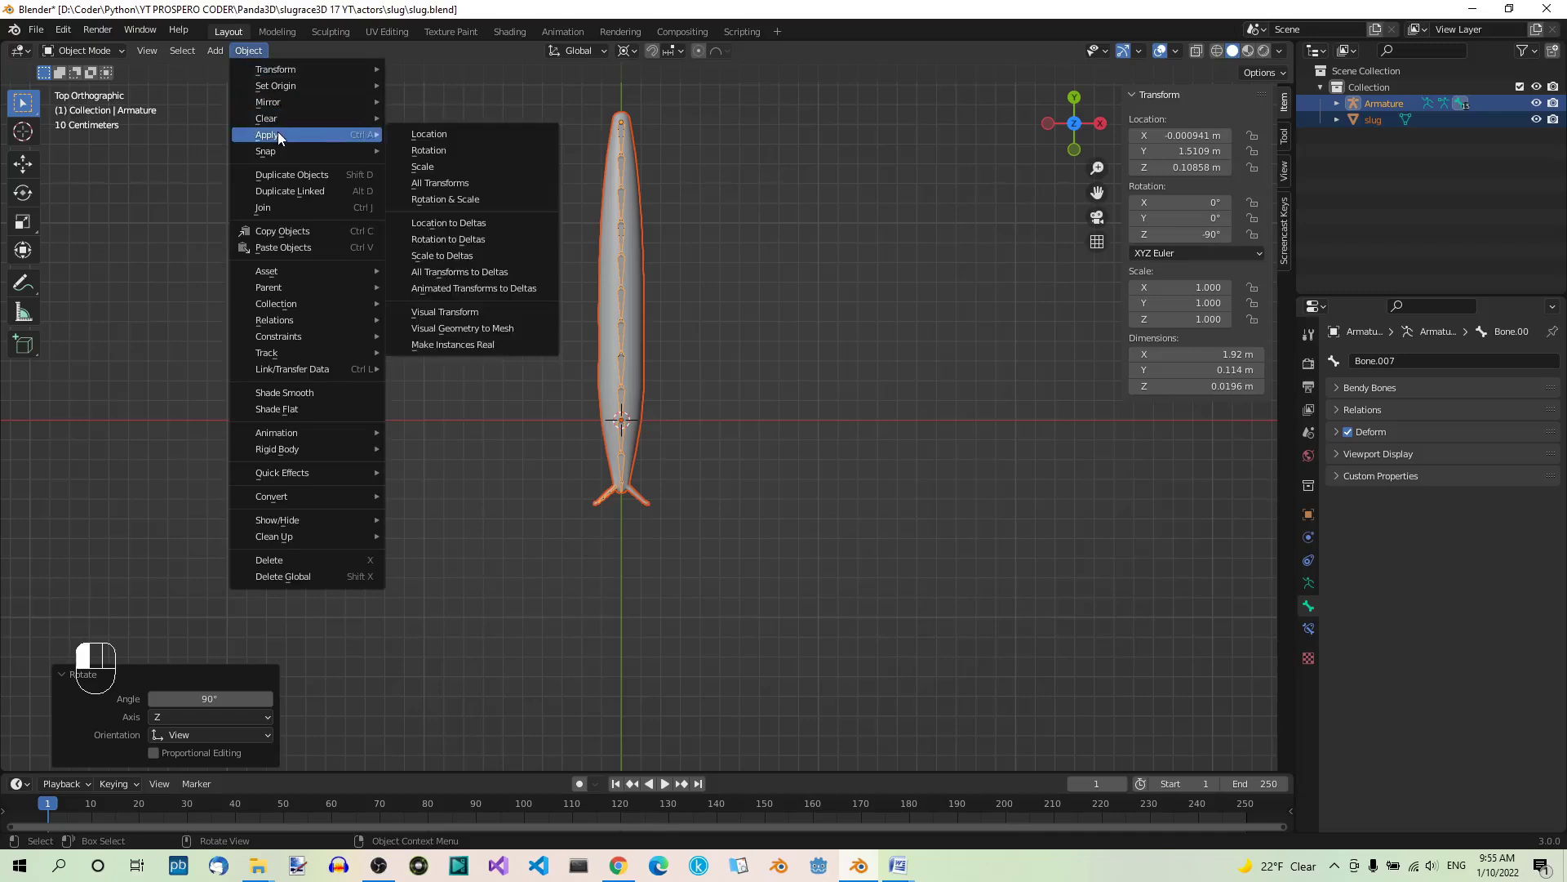
pyautogui.click(444, 150)
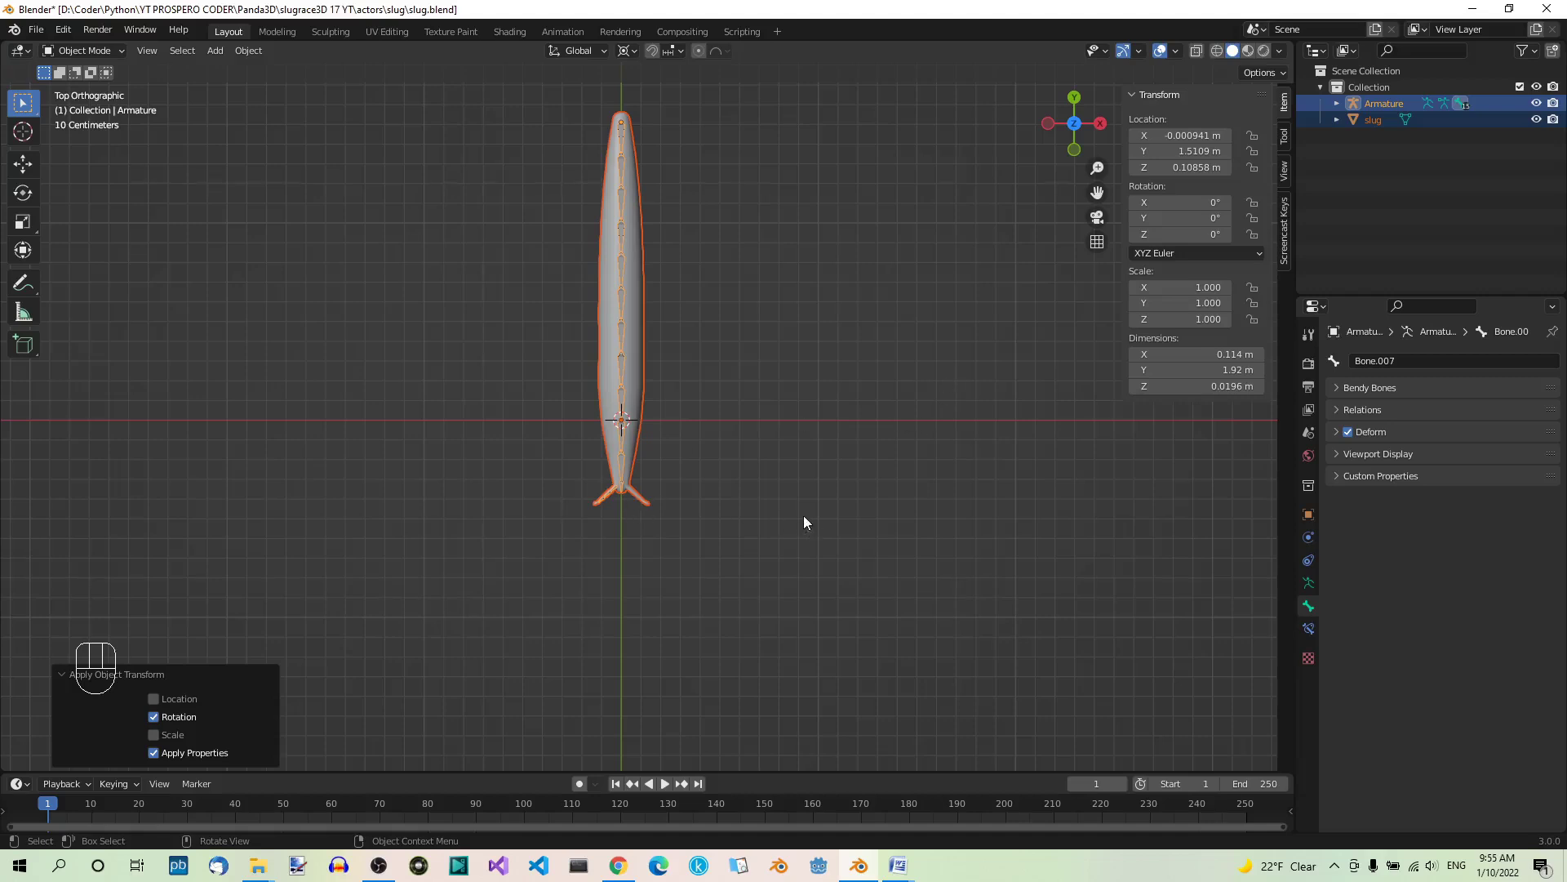
pyautogui.scroll(2, 531, 556)
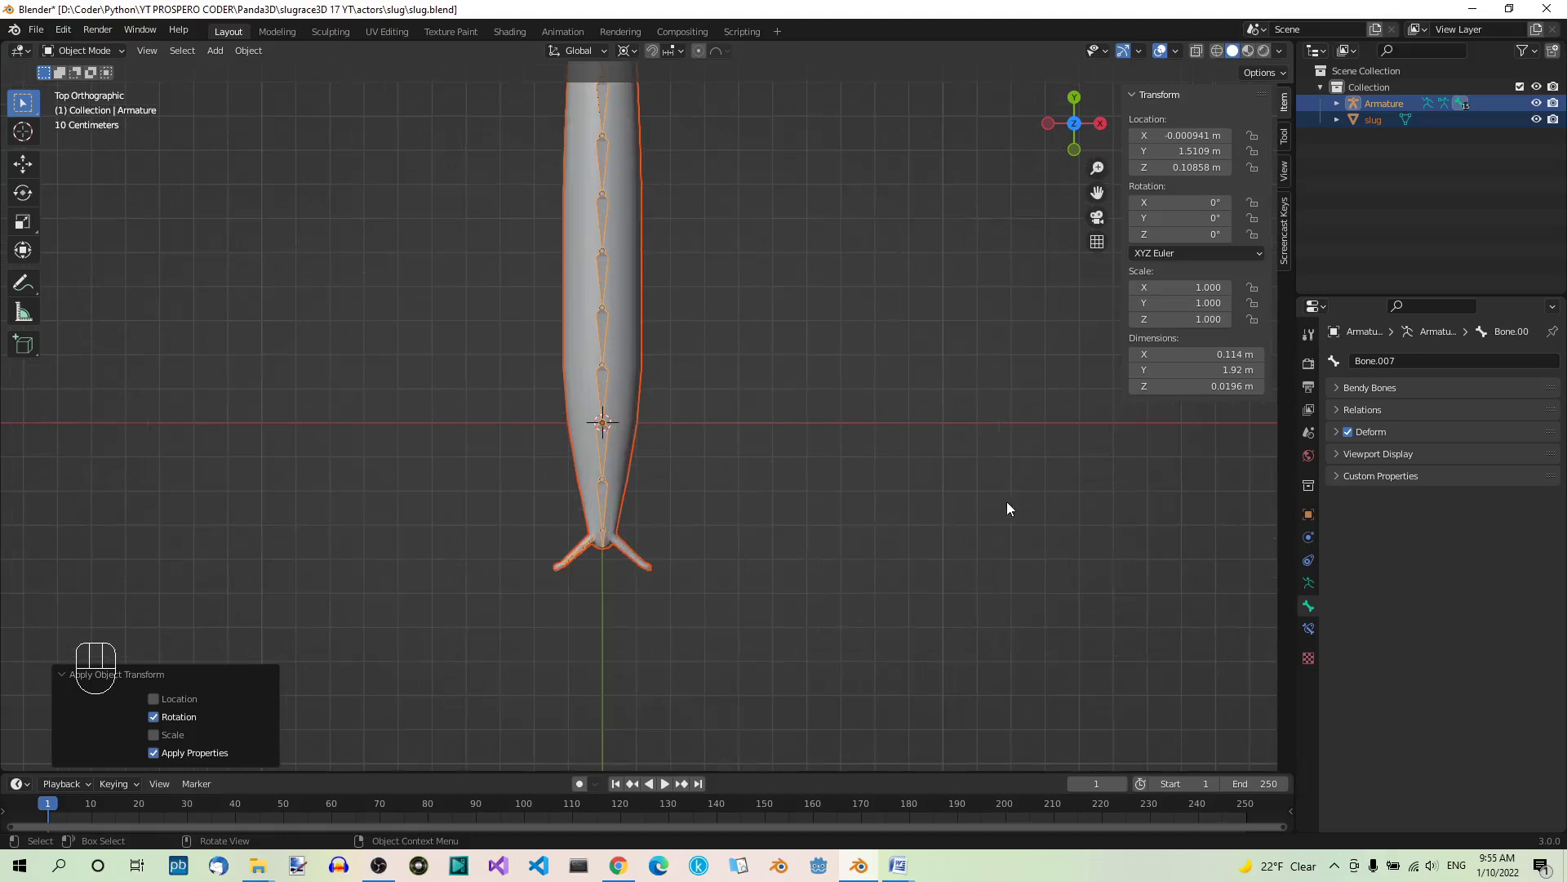
pyautogui.press('n')
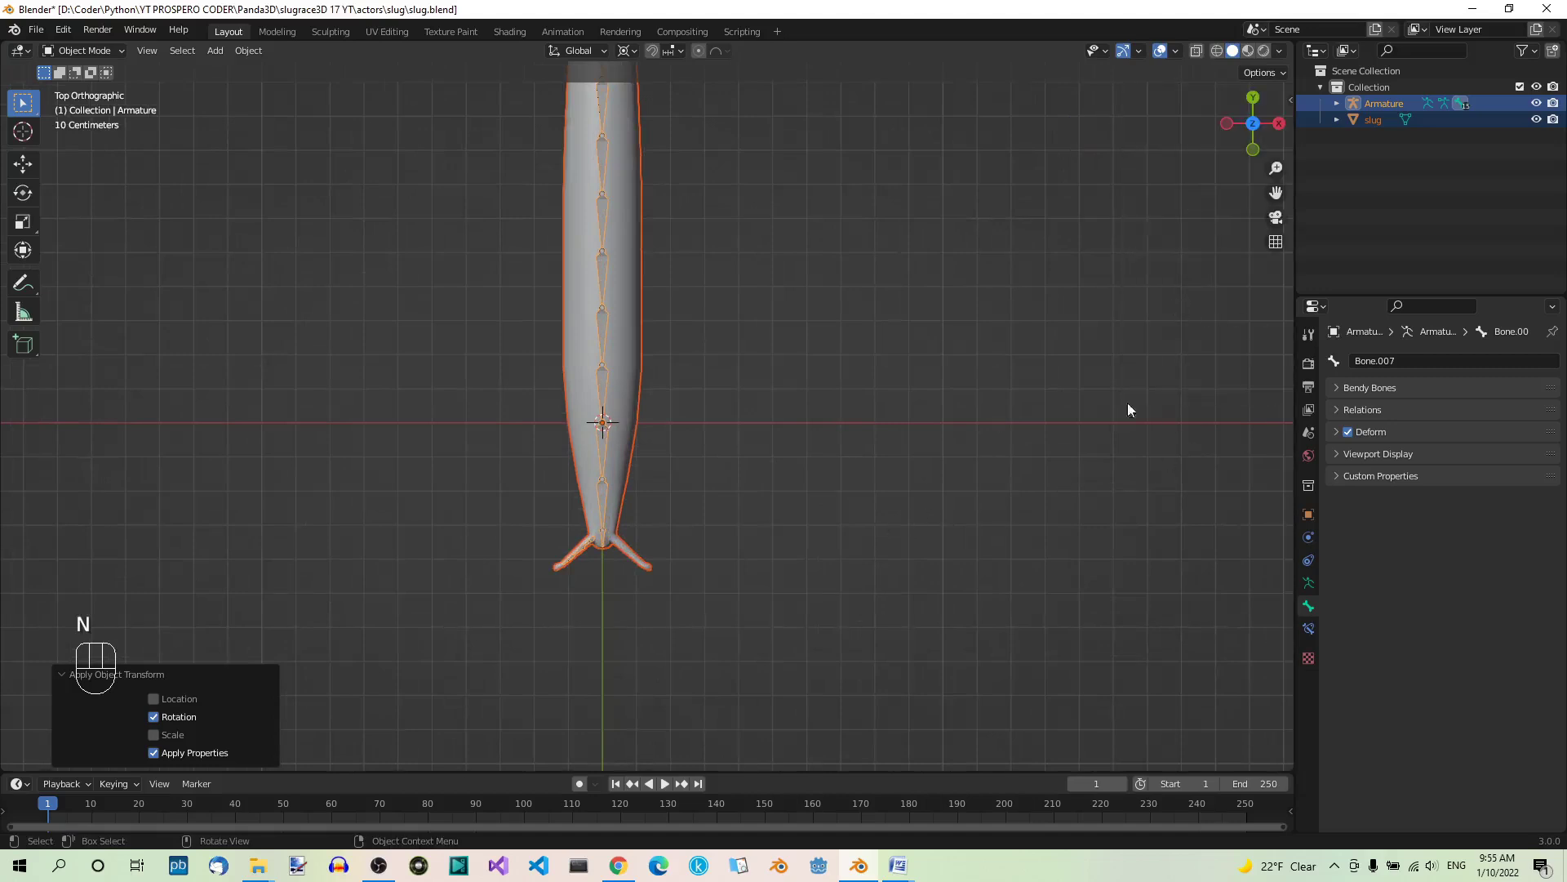
# Step: Select only the armature and switch it to Edit Mode with the head and tentacles in close view
pyautogui.scroll(3, 651, 573)
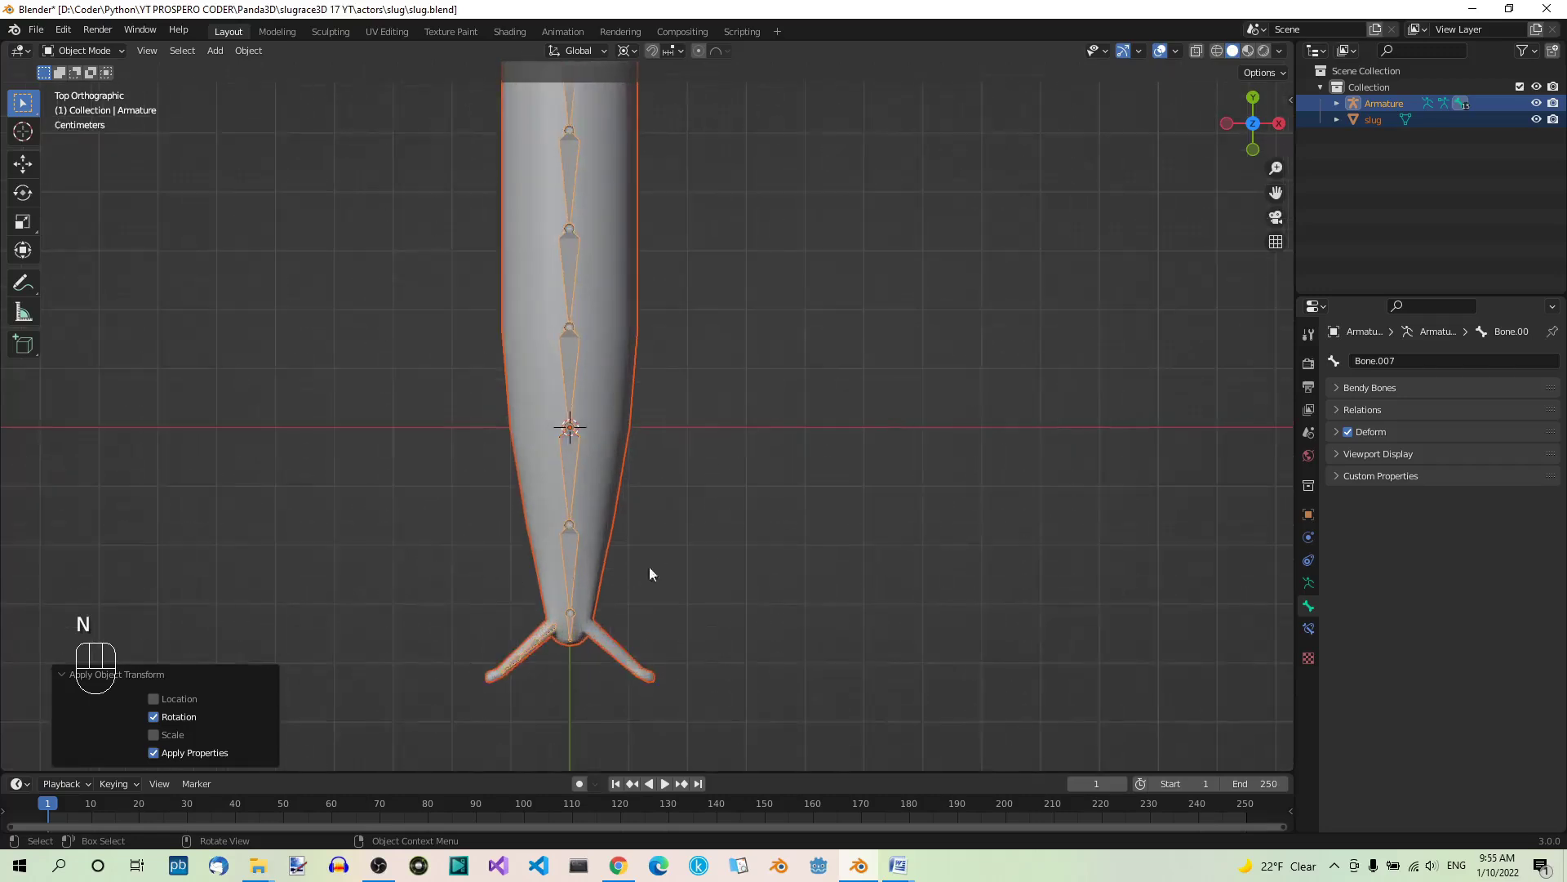
pyautogui.keyDown('shift'); pyautogui.moveTo(771, 615); pyautogui.dragTo(844, 531, button='middle'); pyautogui.keyUp('shift')
pyautogui.scroll(3, 742, 484)
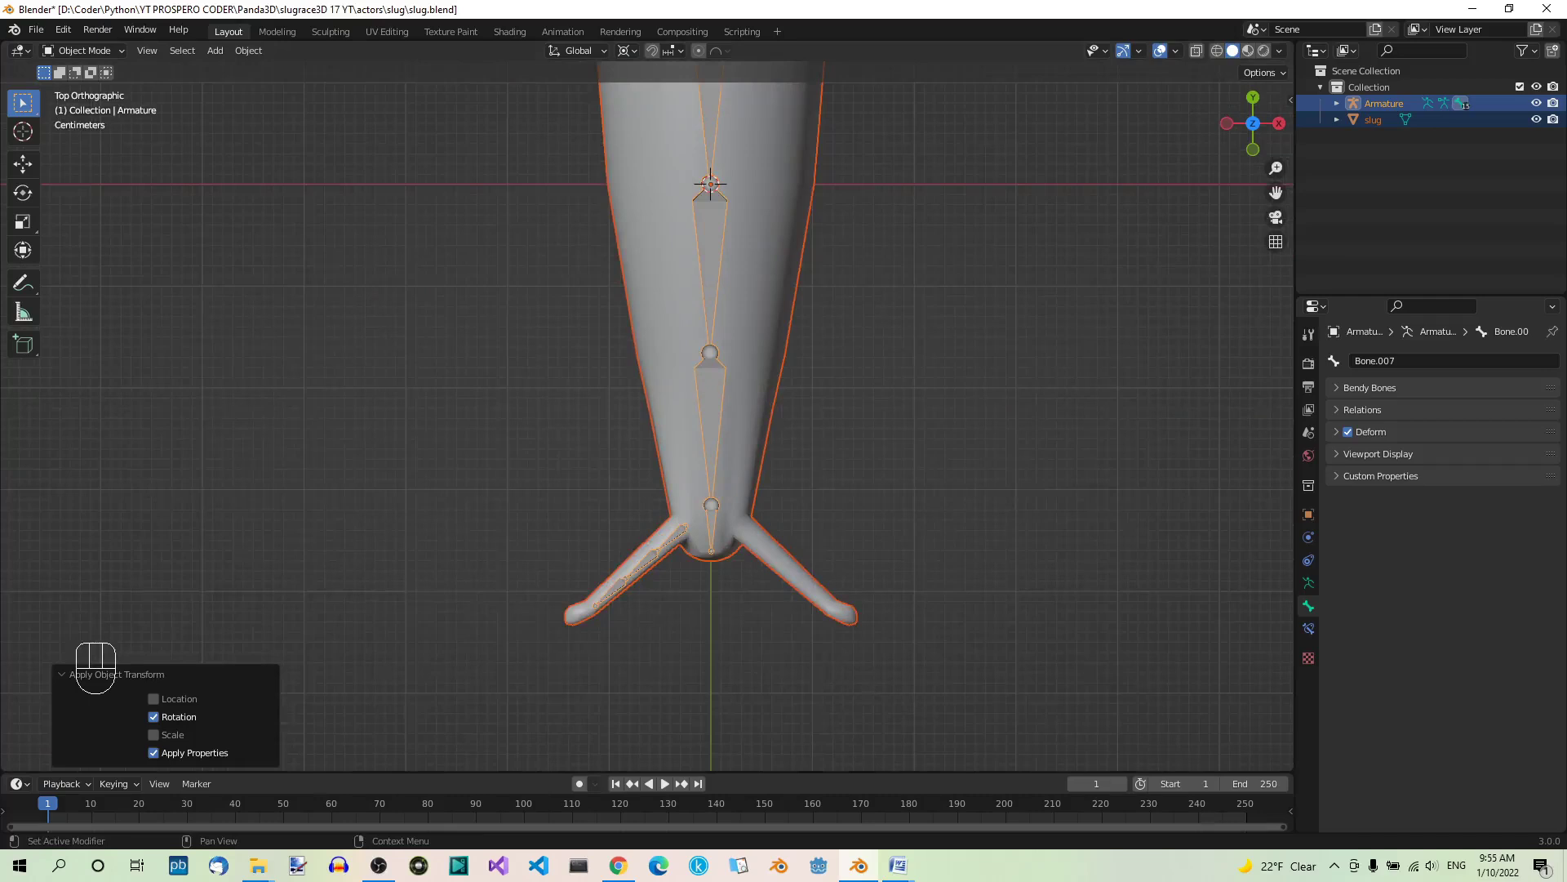
pyautogui.click(712, 413)
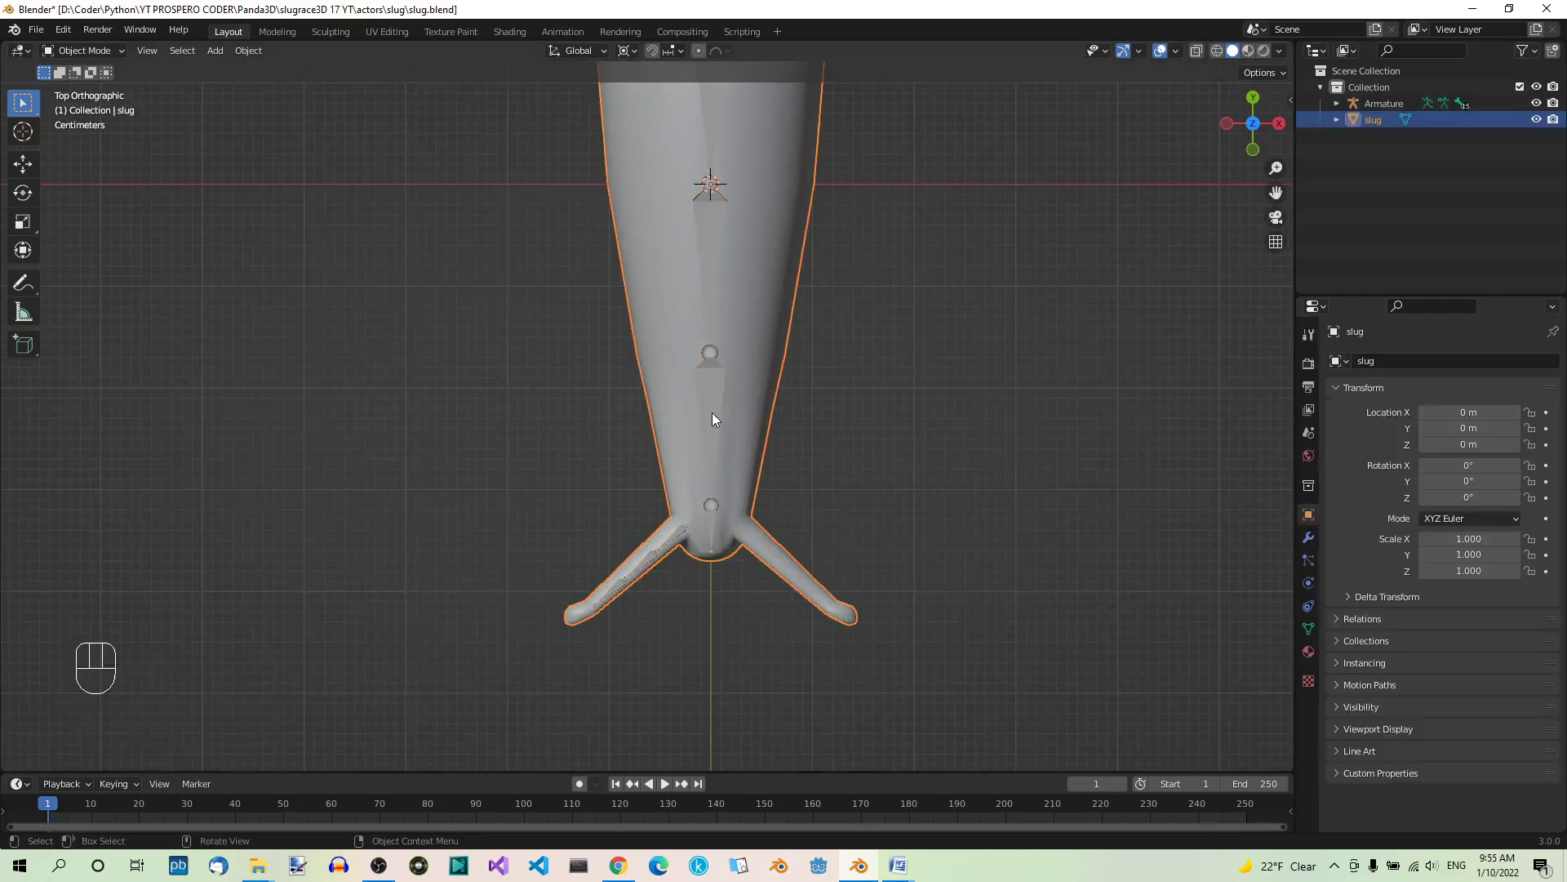
pyautogui.click(922, 427)
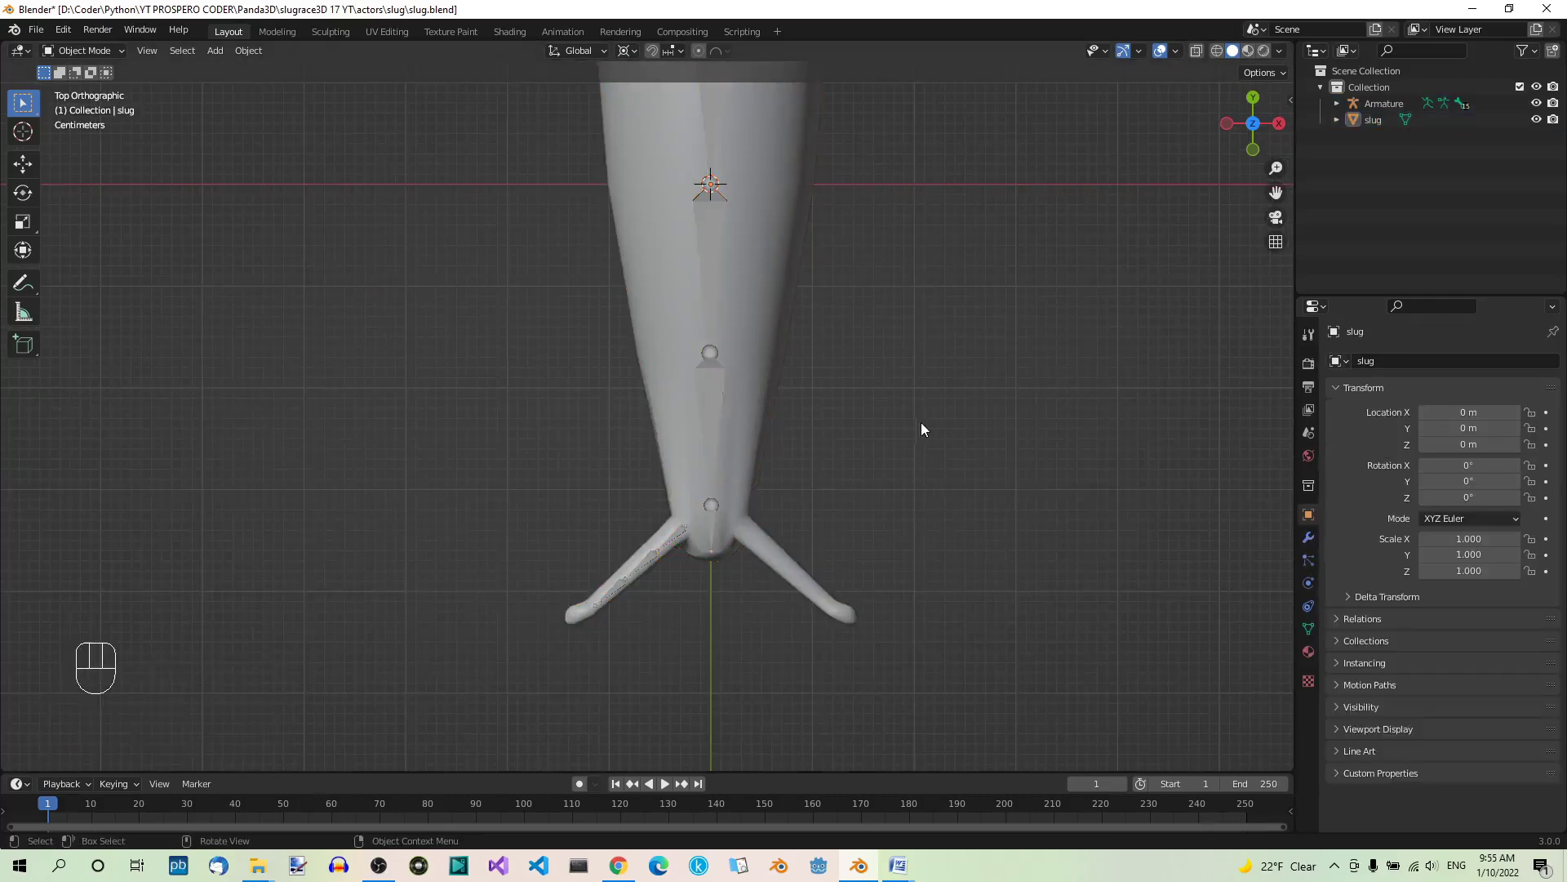
pyautogui.click(710, 414)
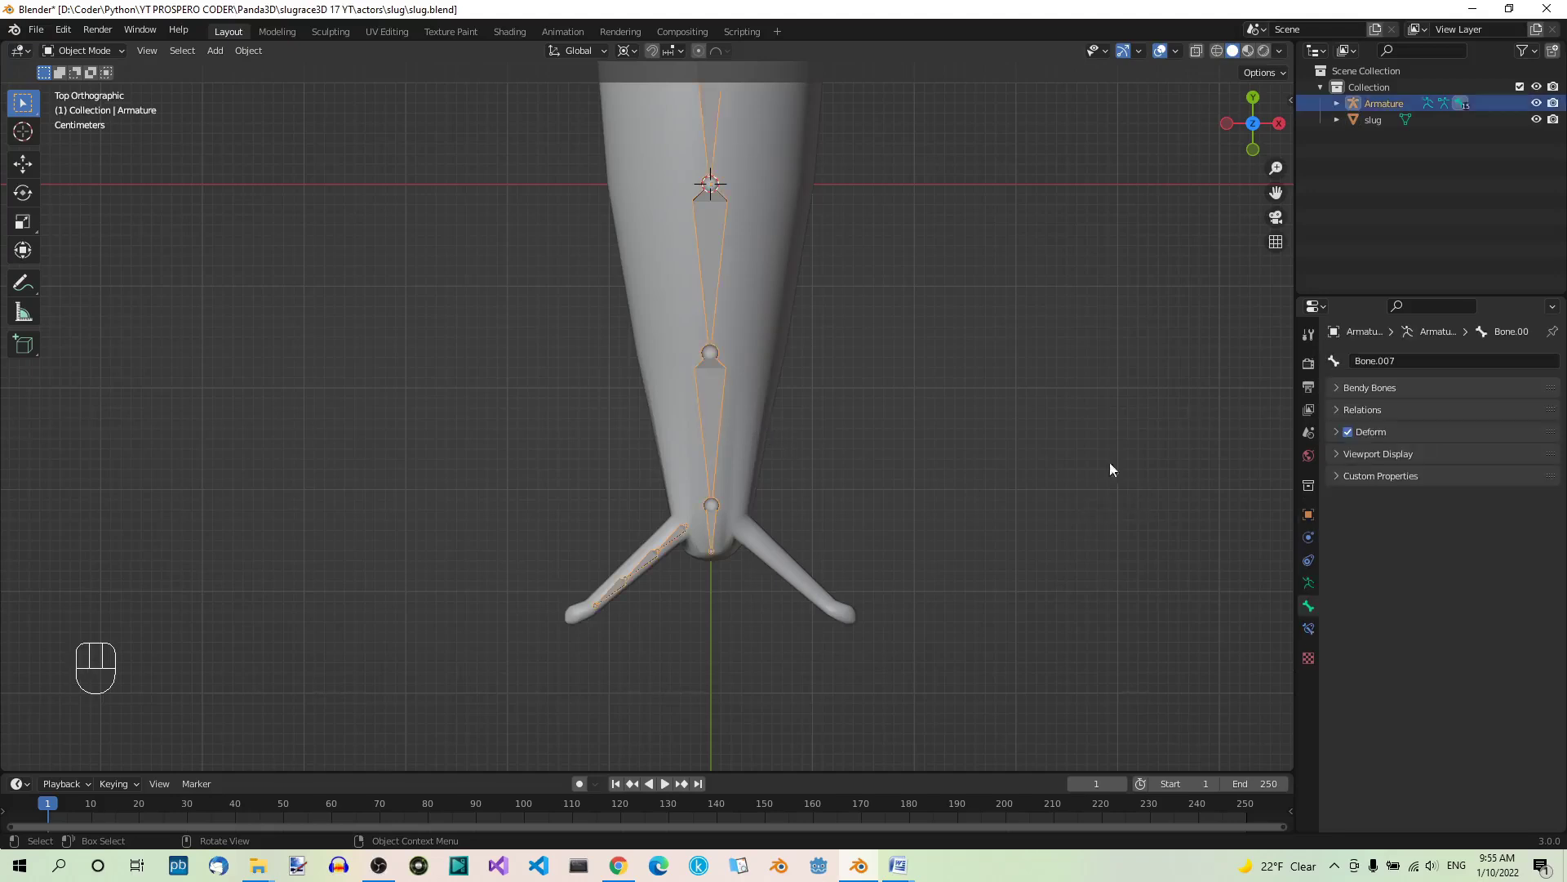
pyautogui.click(120, 49)
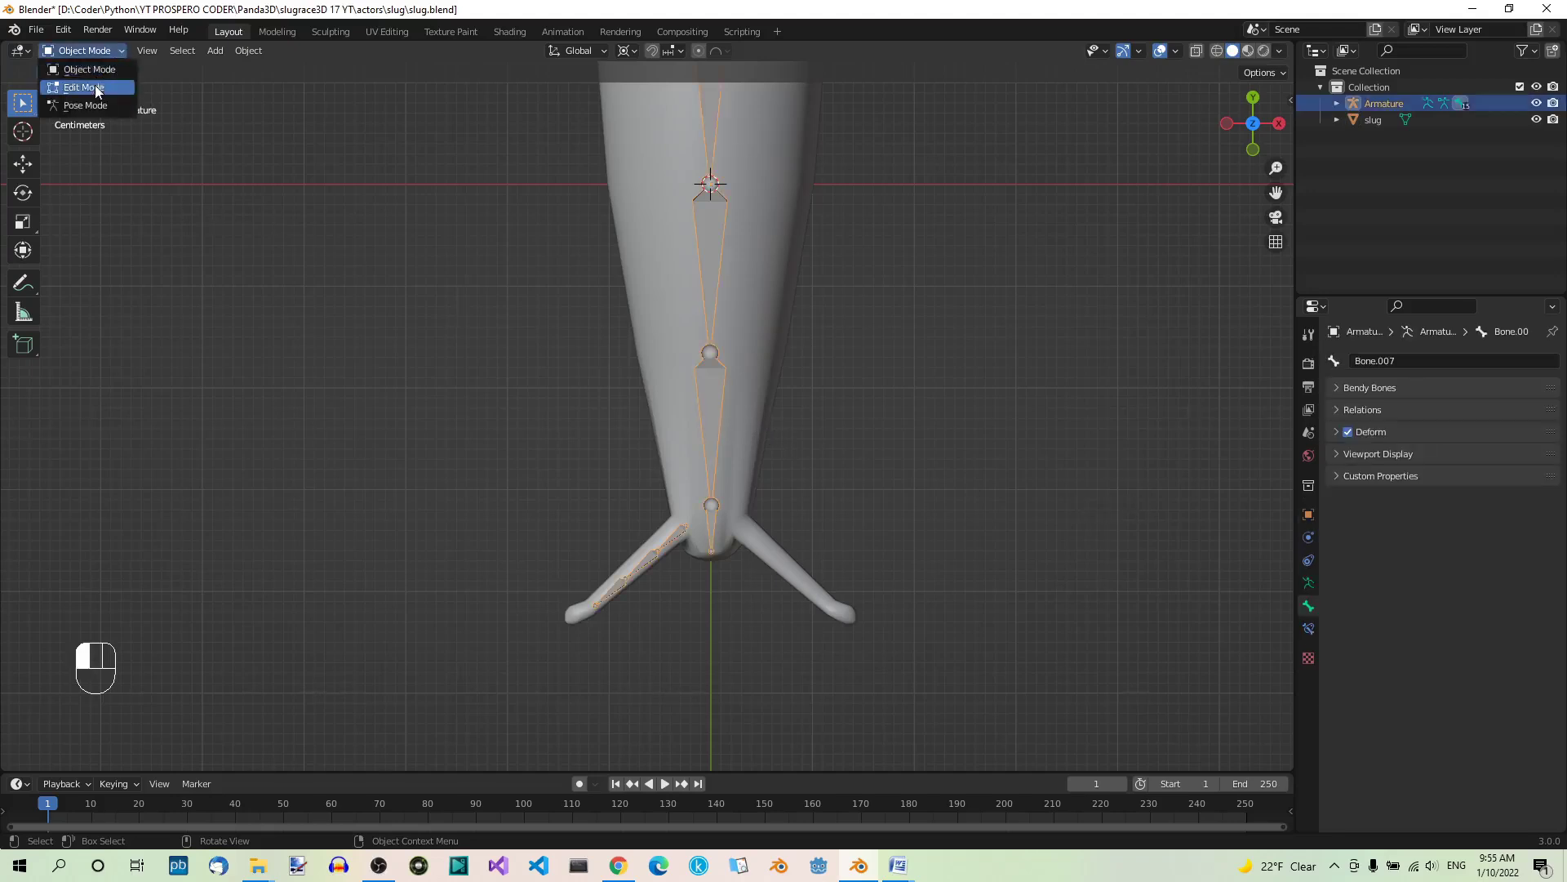
pyautogui.click(96, 82)
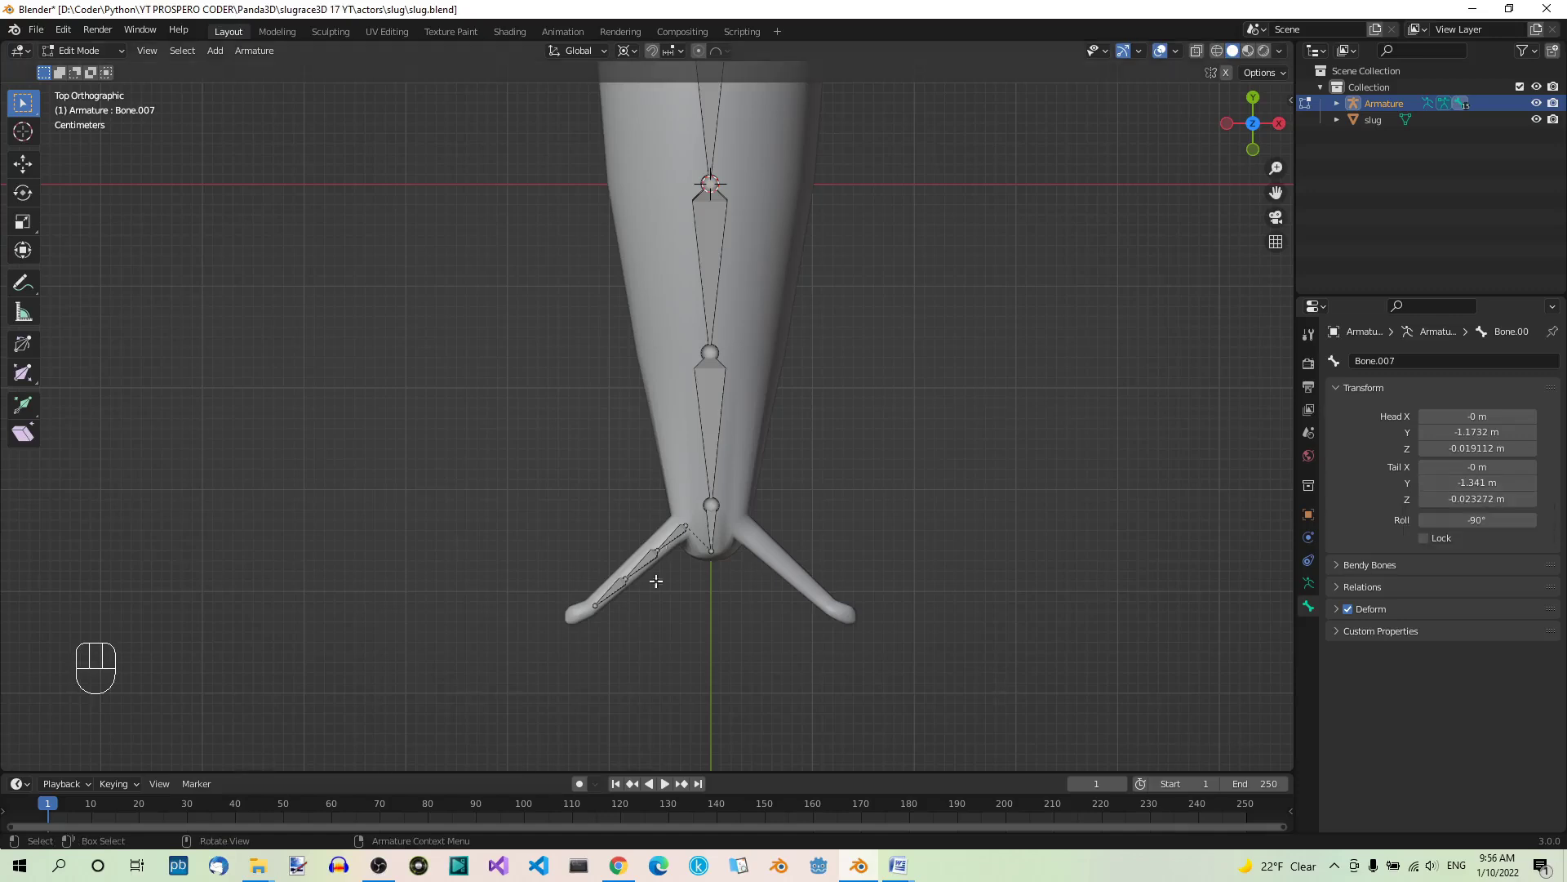
# Step: Enable X-Axis Mirror and symmetrize the bones Tentacle1.R to Tentacle3.R from -X to +X
pyautogui.click(674, 535)
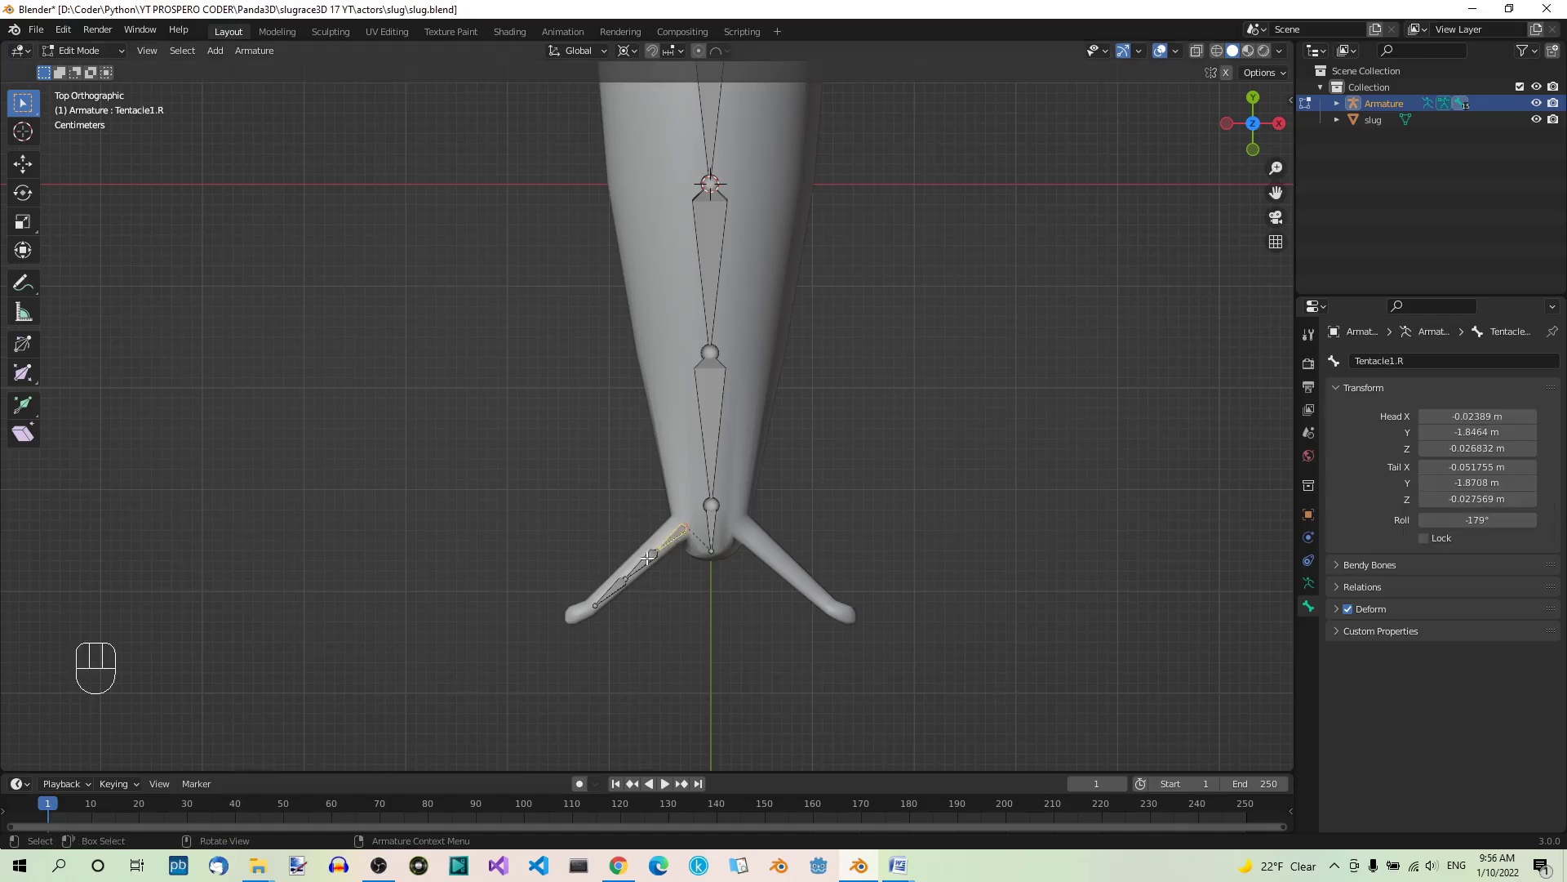
pyautogui.keyDown('shift'); pyautogui.click(650, 563); pyautogui.keyUp('shift')
pyautogui.keyDown('shift'); pyautogui.click(621, 585); pyautogui.keyUp('shift')
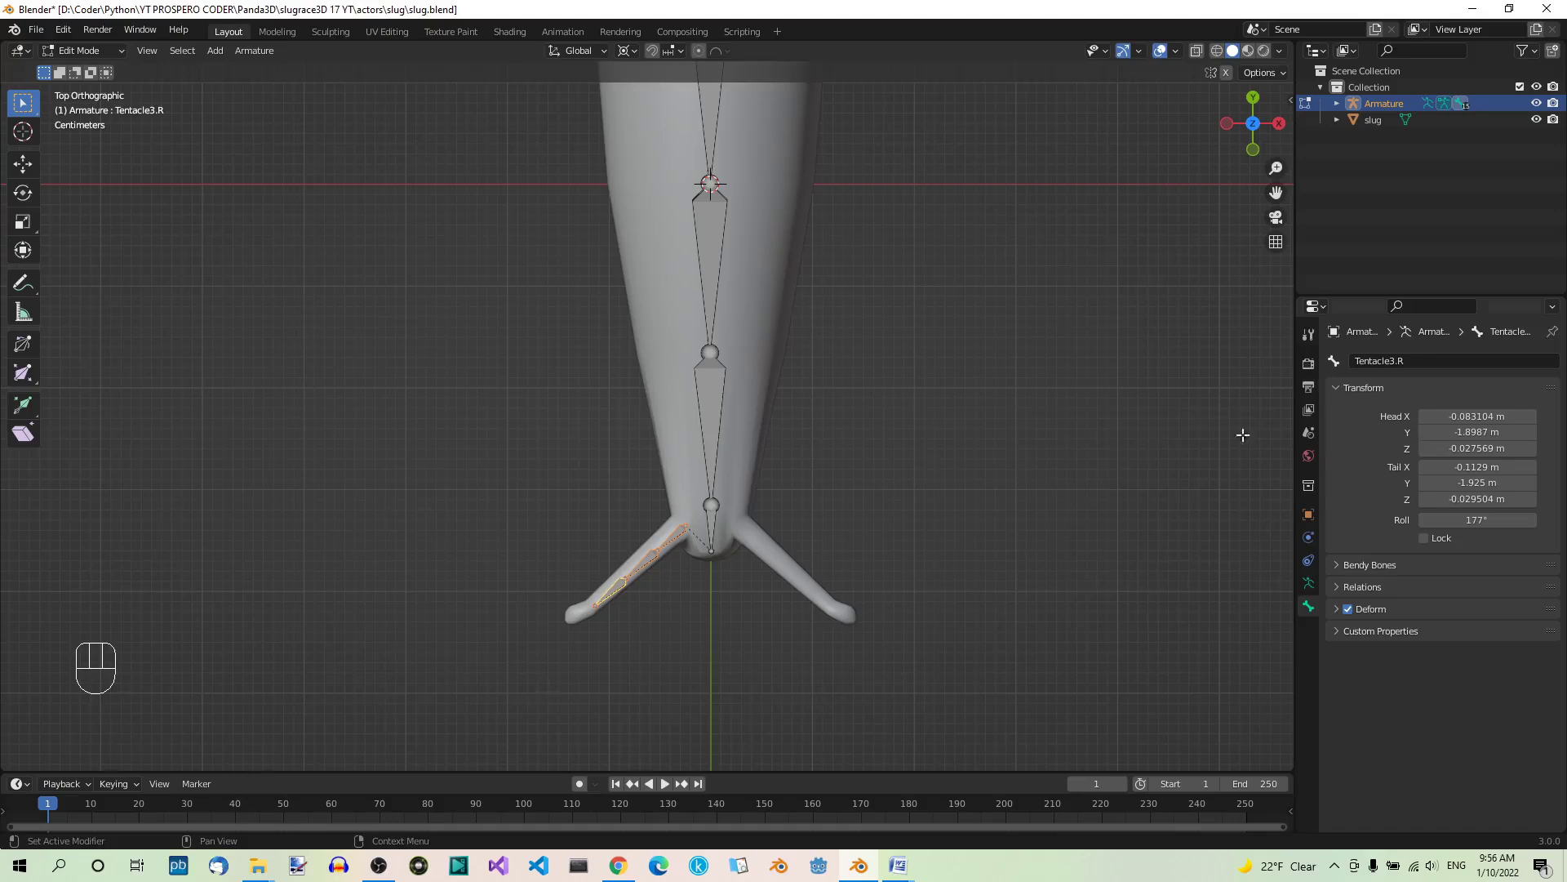
pyautogui.press('KP_1')
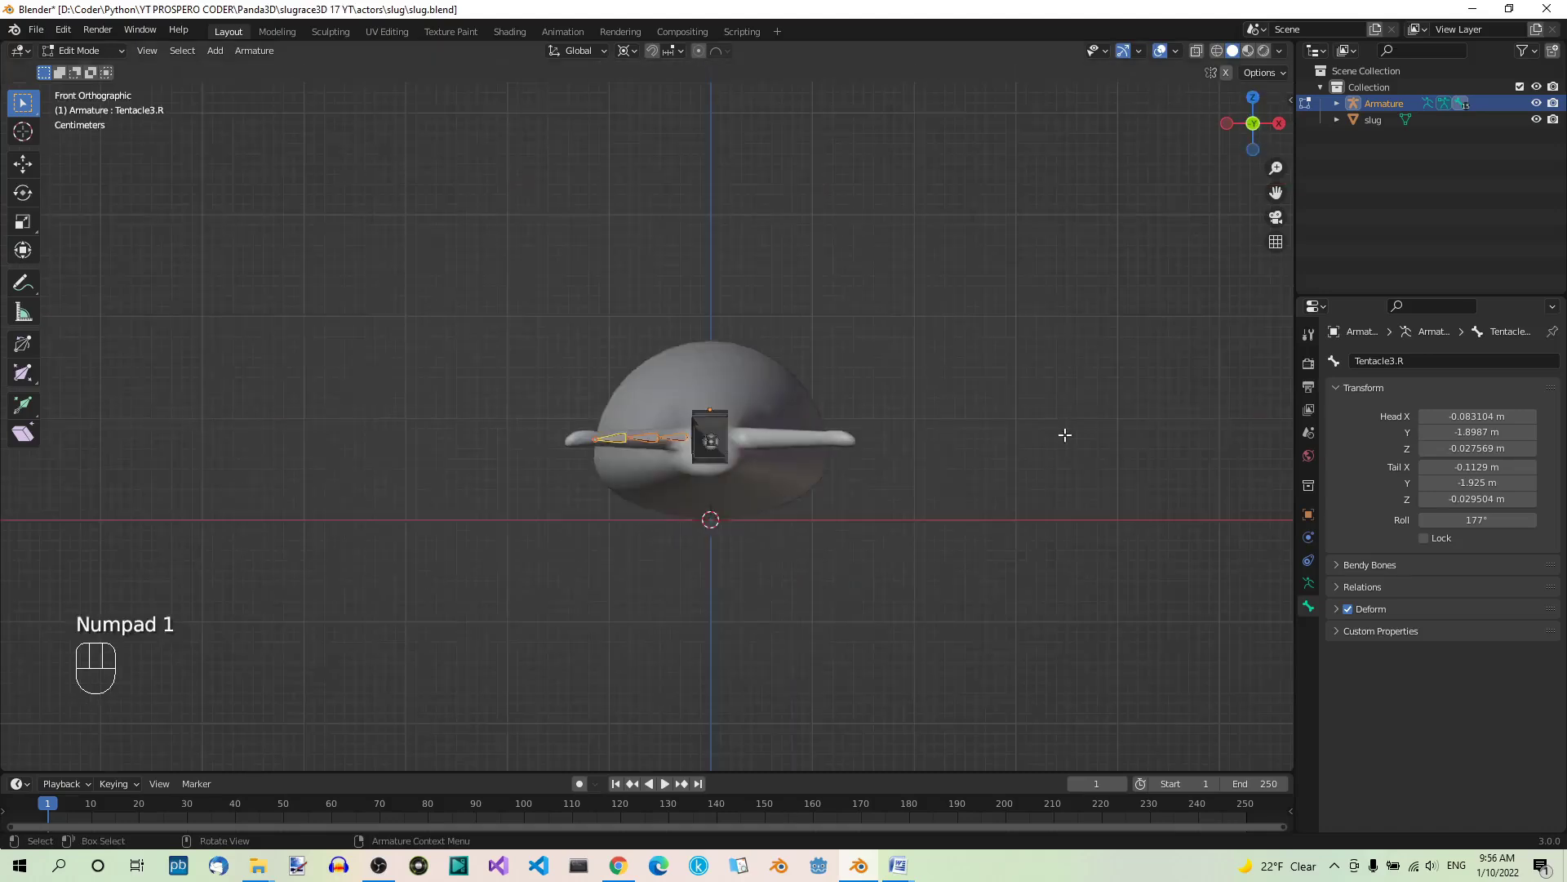
pyautogui.scroll(1, 1065, 435)
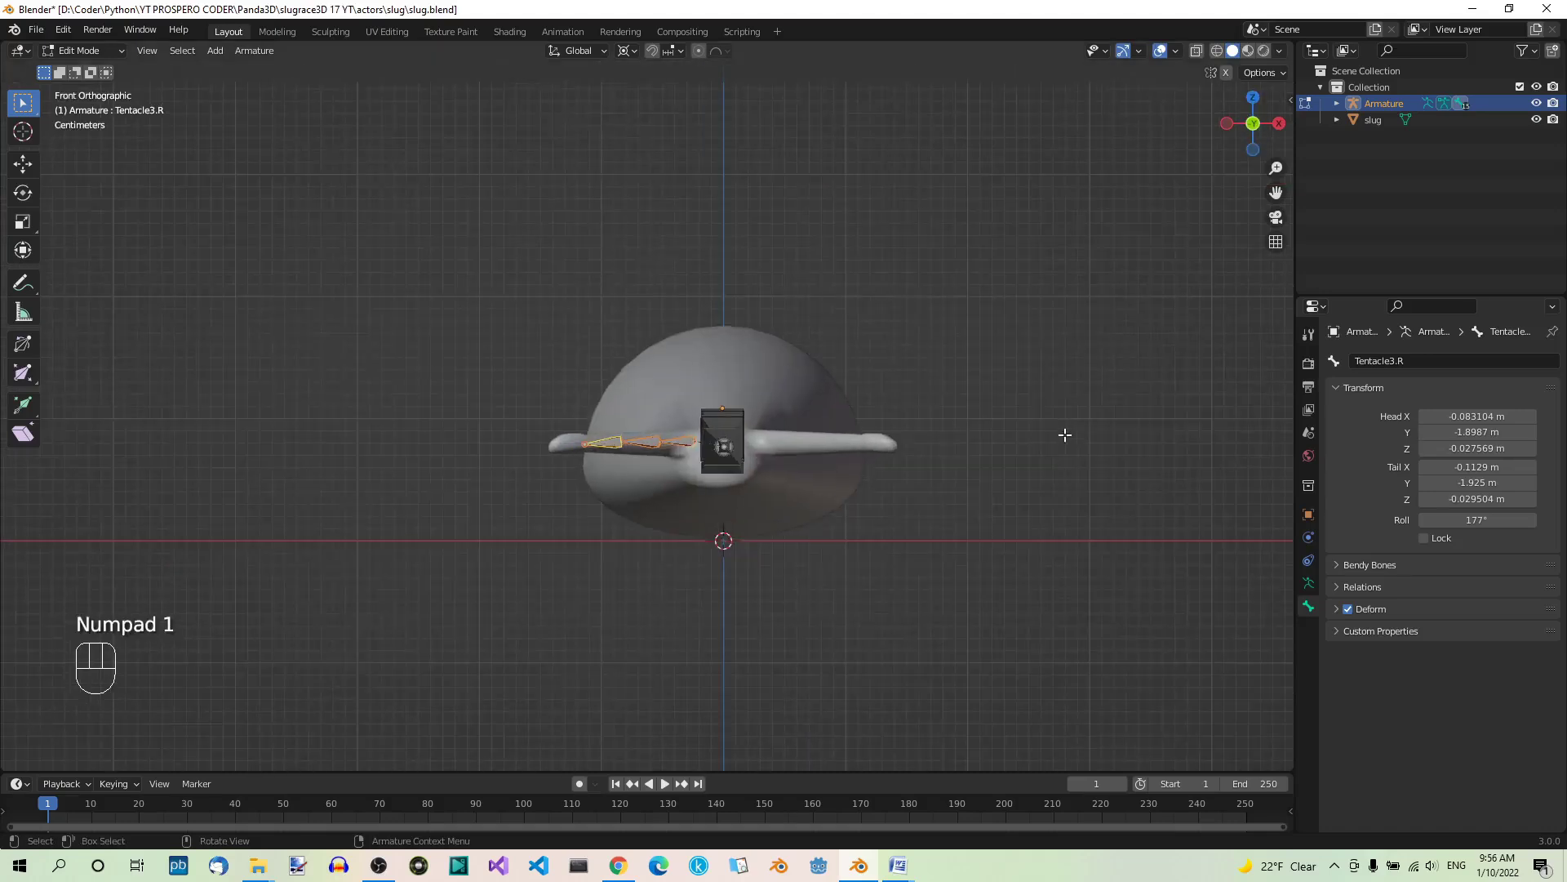
pyautogui.press('n')
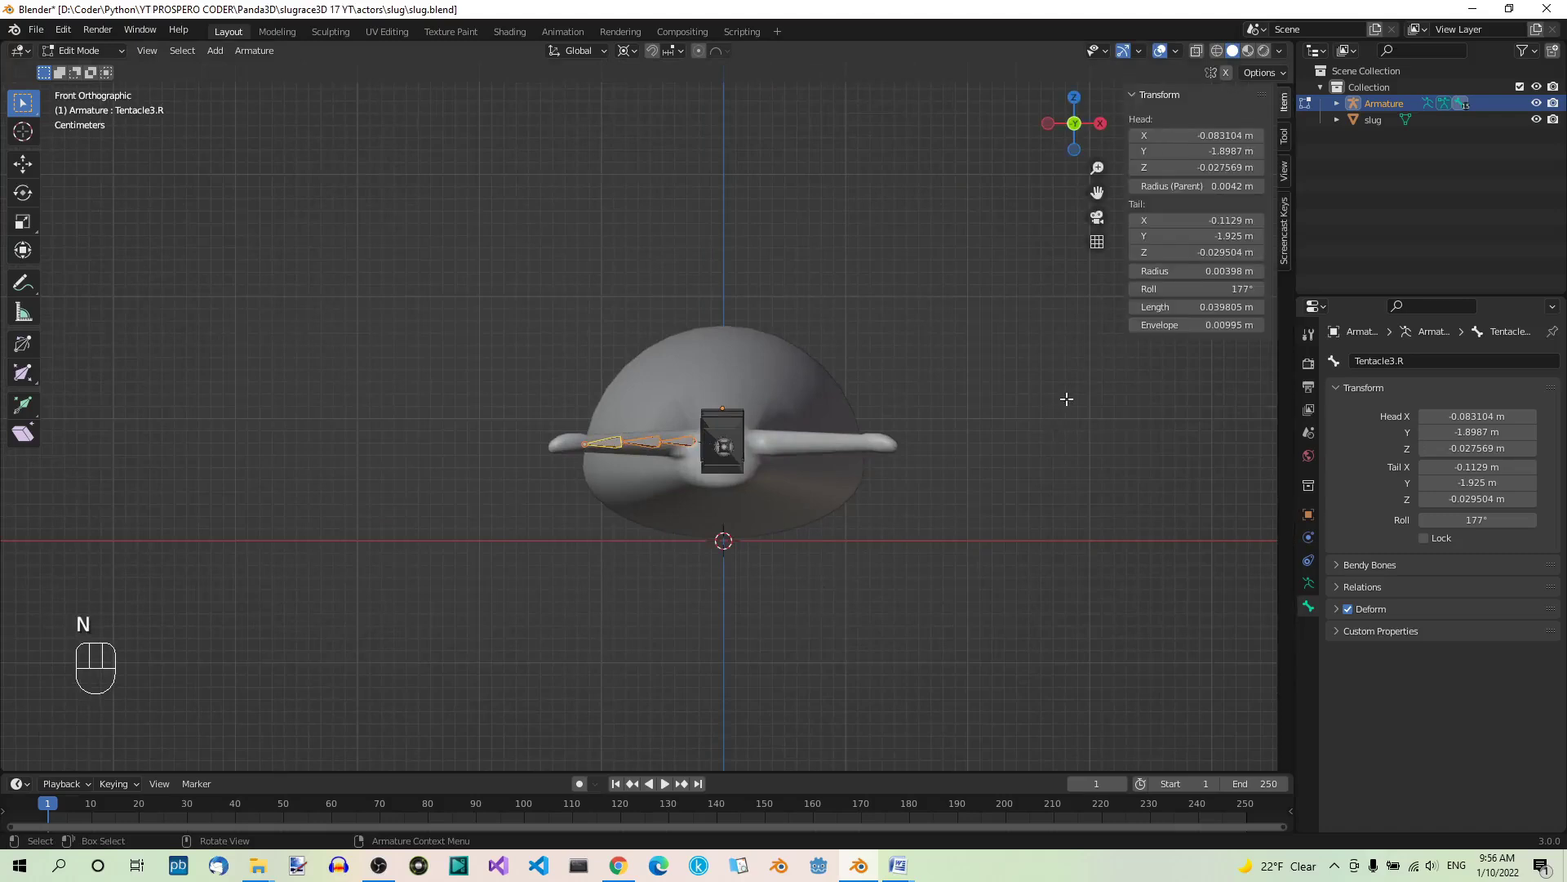
pyautogui.click(1285, 135)
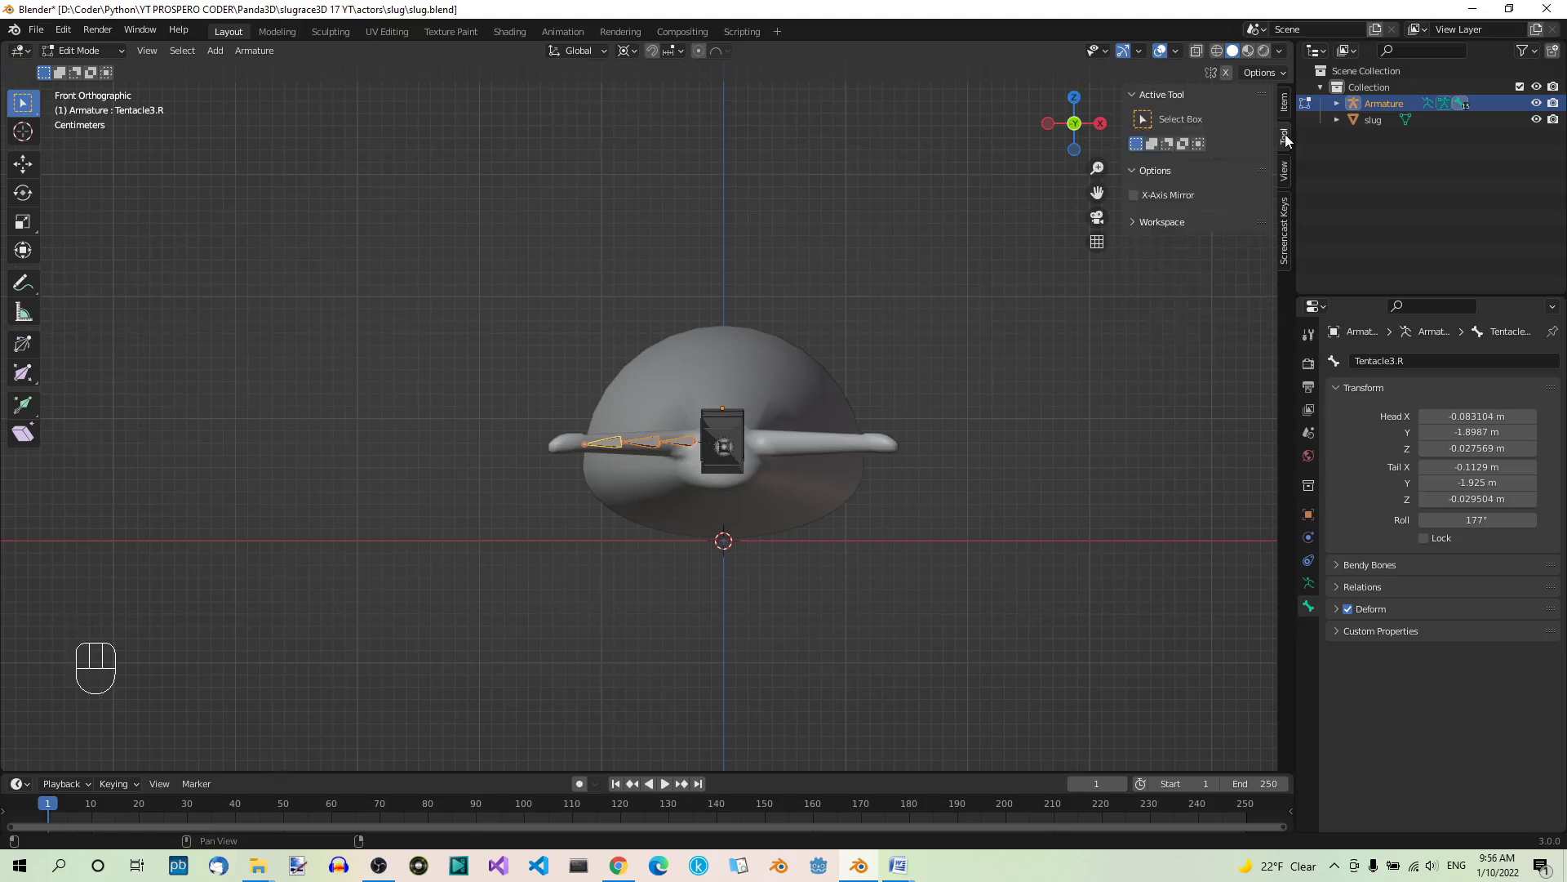
pyautogui.click(1134, 196)
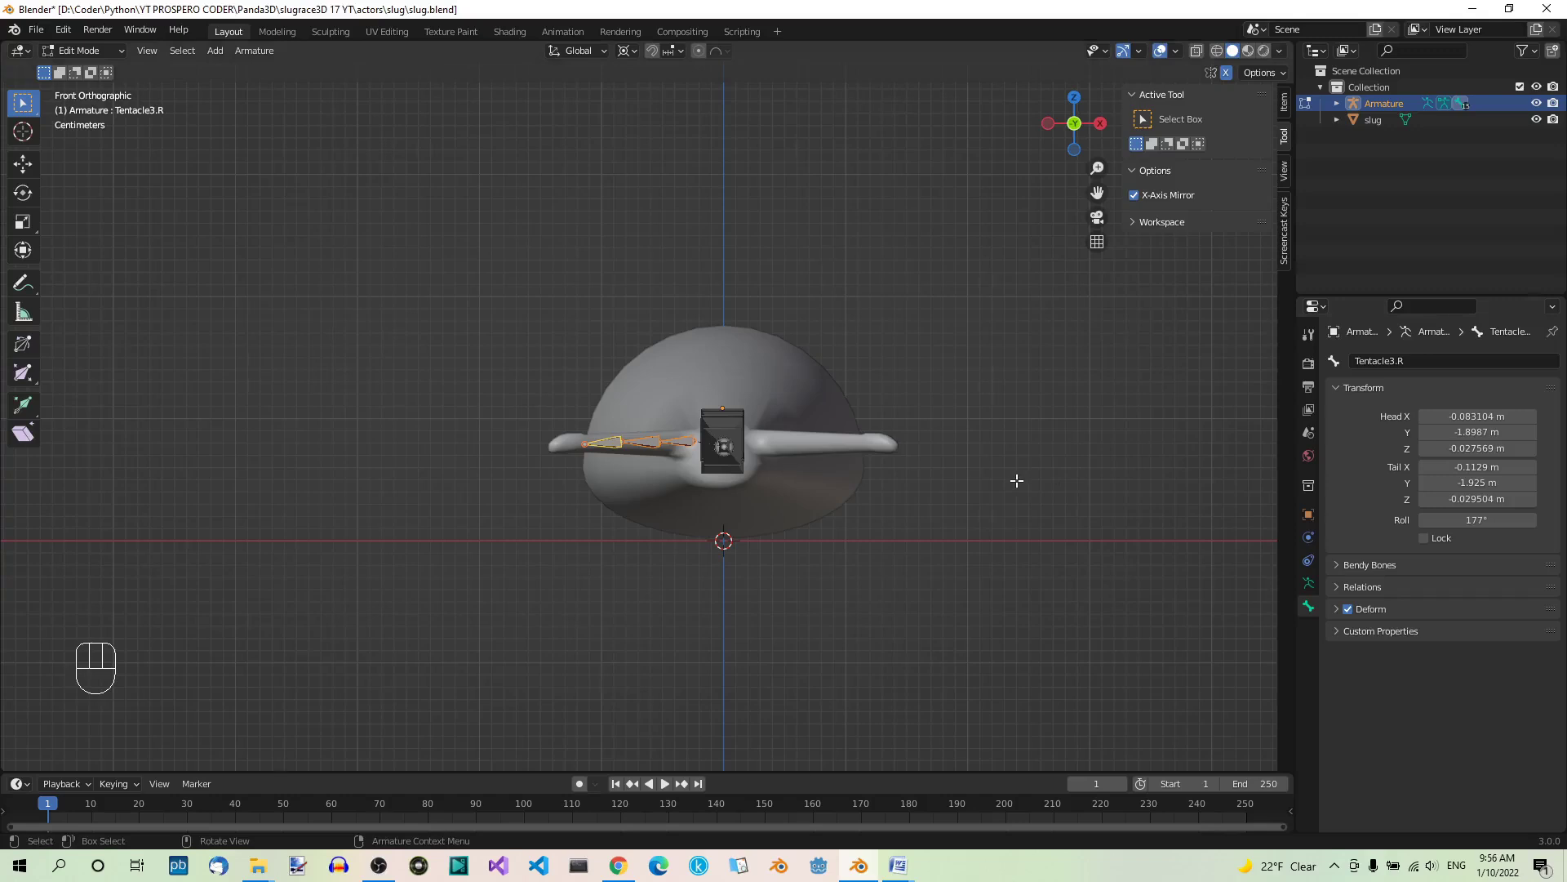
pyautogui.click(251, 50)
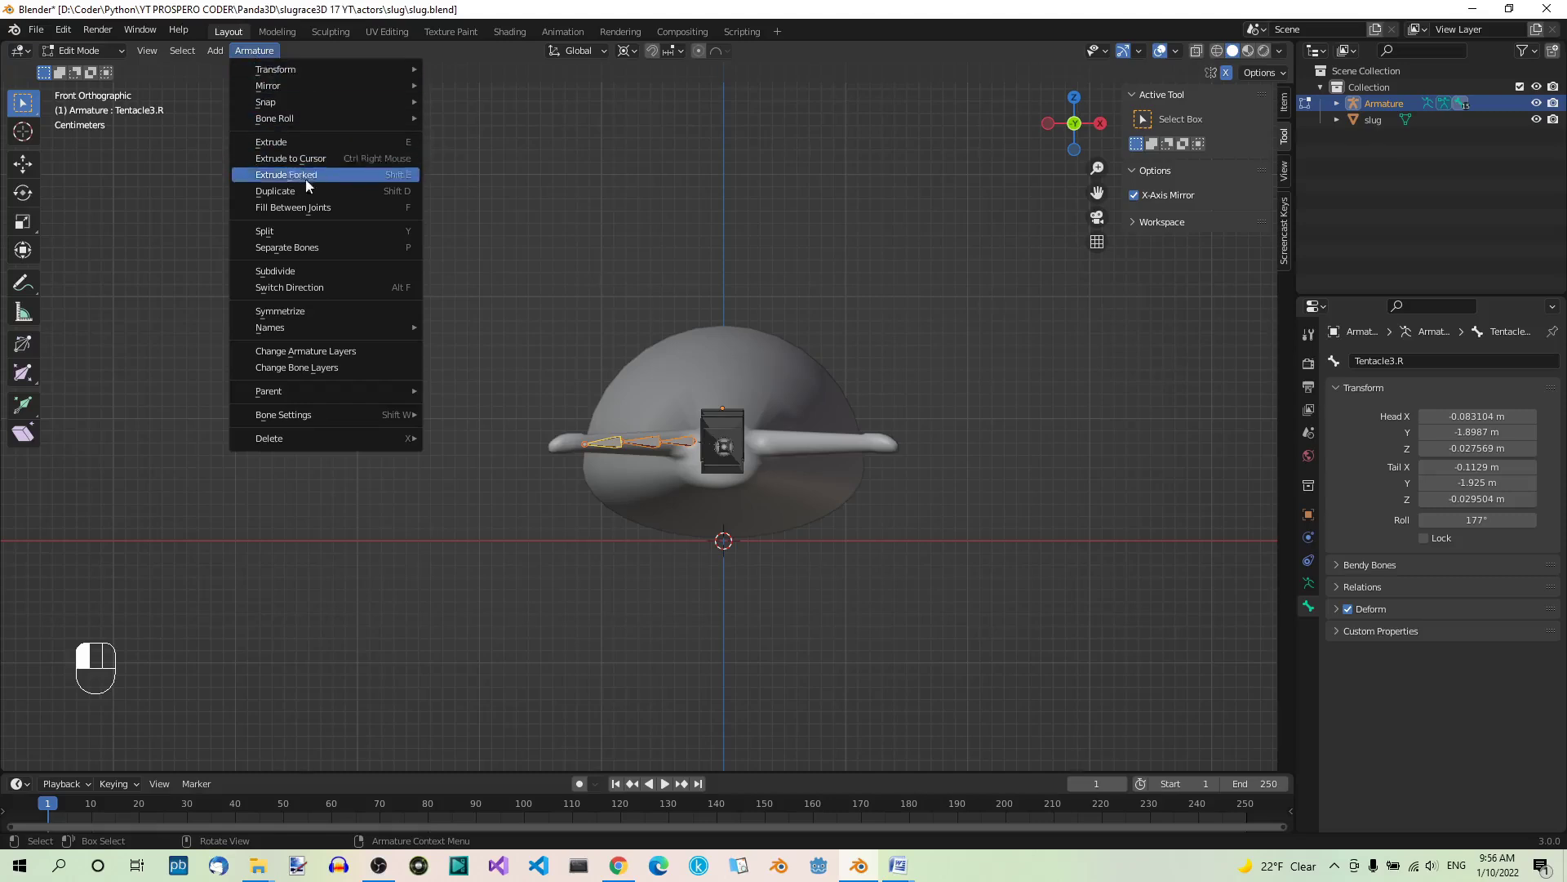
pyautogui.click(292, 312)
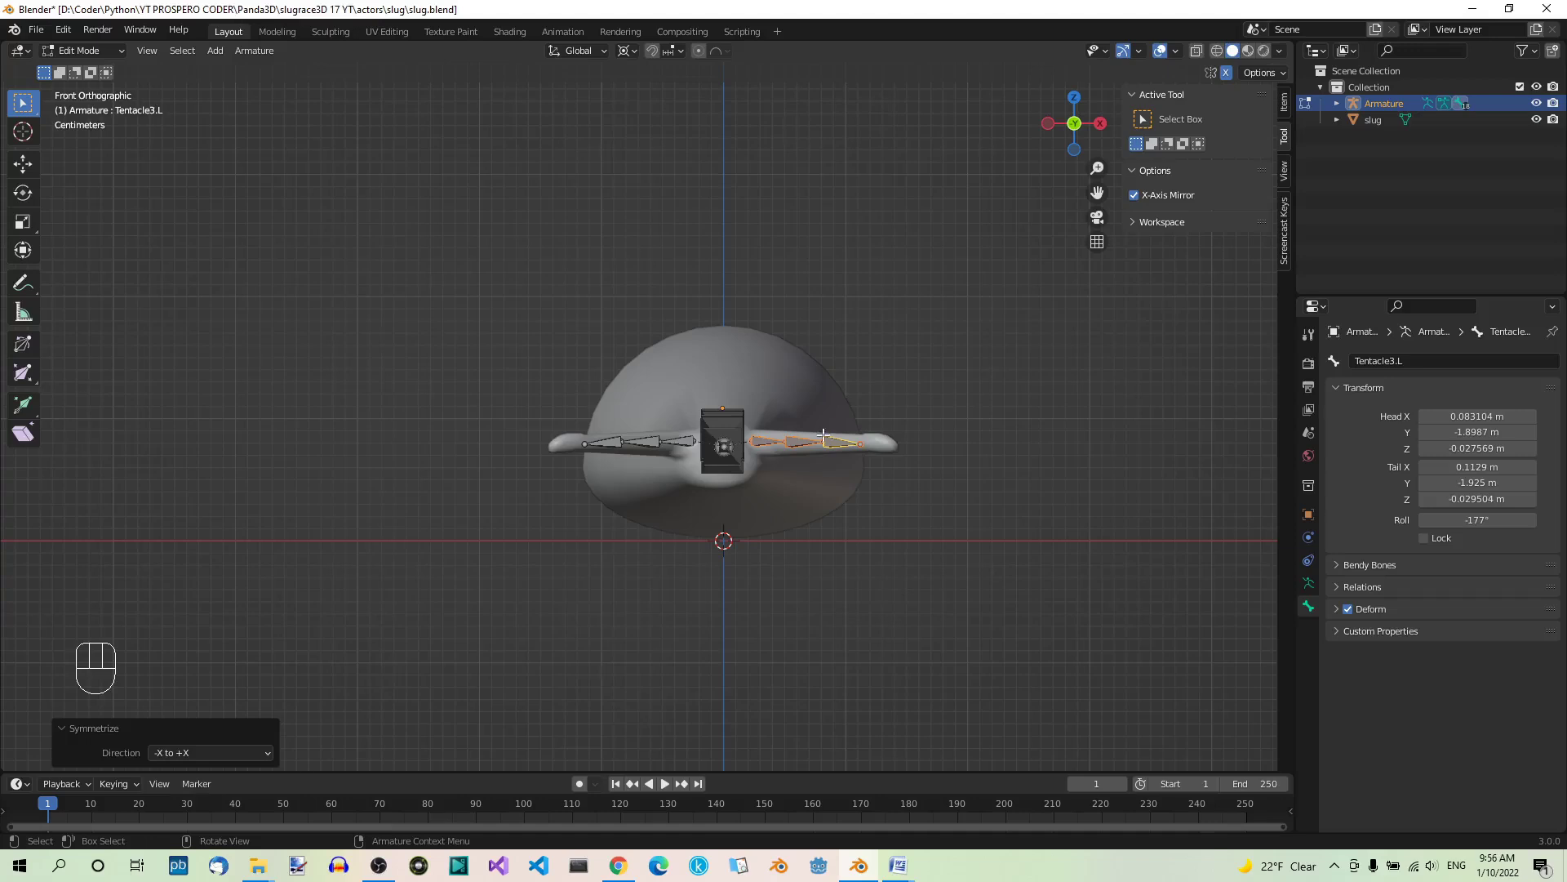
# Step: Select the mirrored middle tentacle bone to check its name and set the pivot point back to Median Point
pyautogui.click(798, 439)
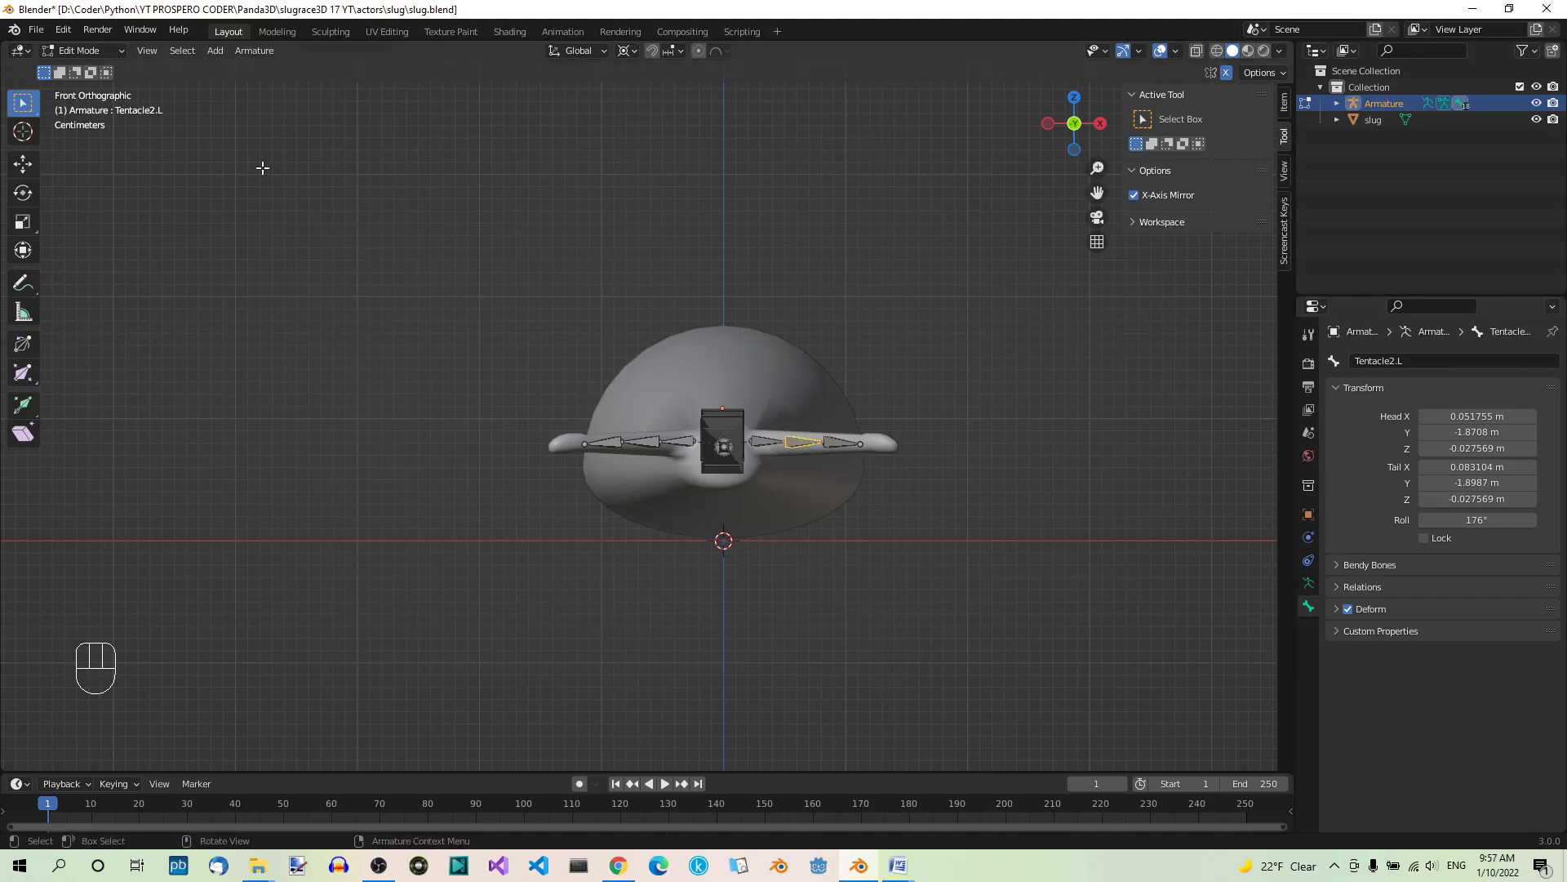
pyautogui.click(630, 52)
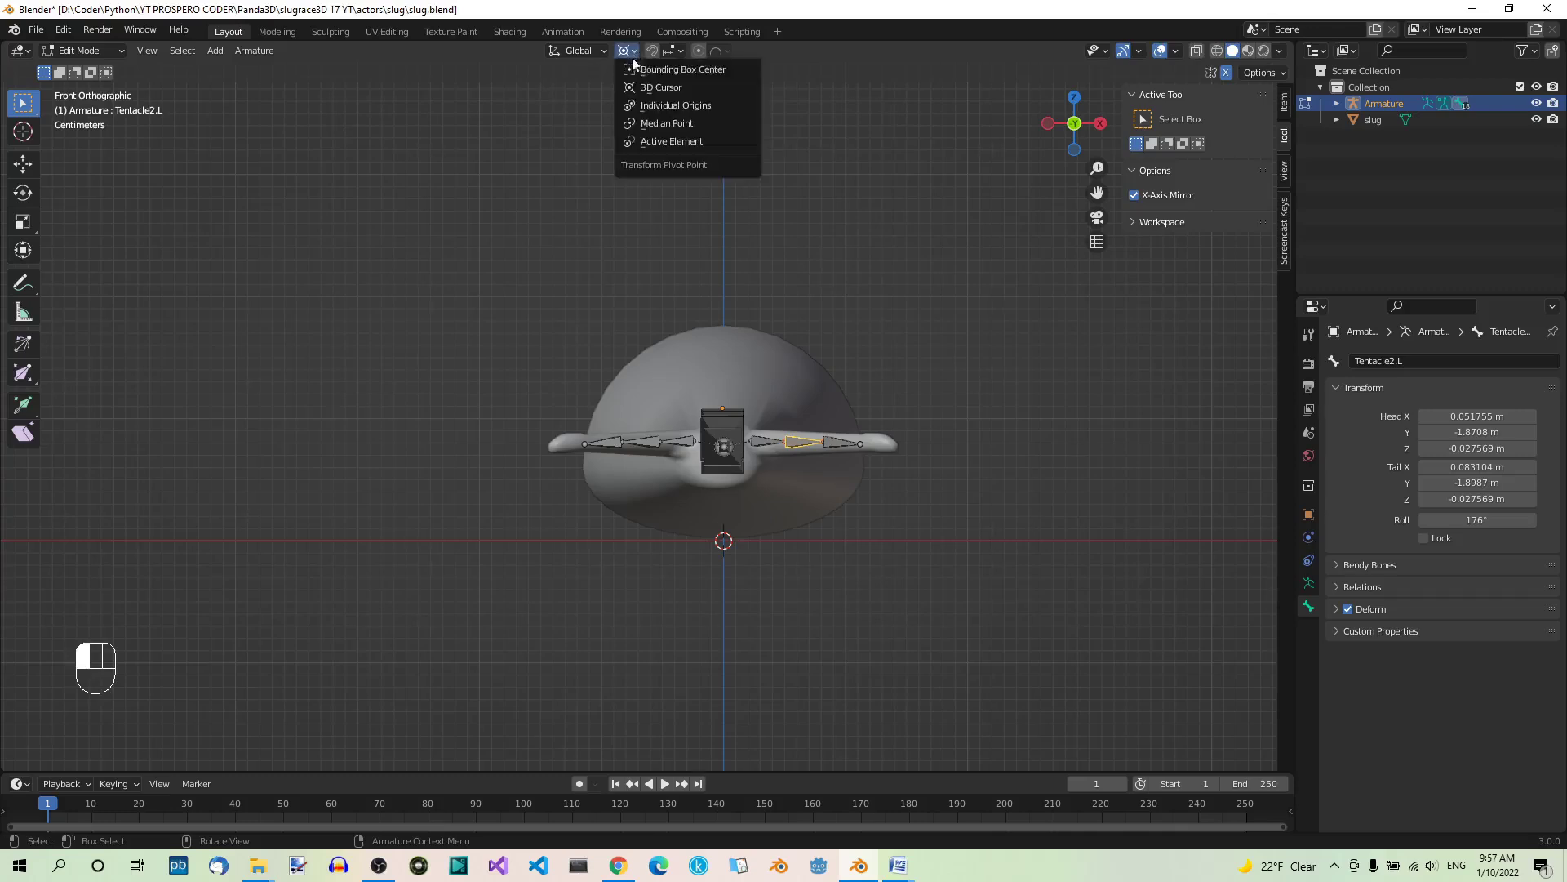
pyautogui.click(686, 123)
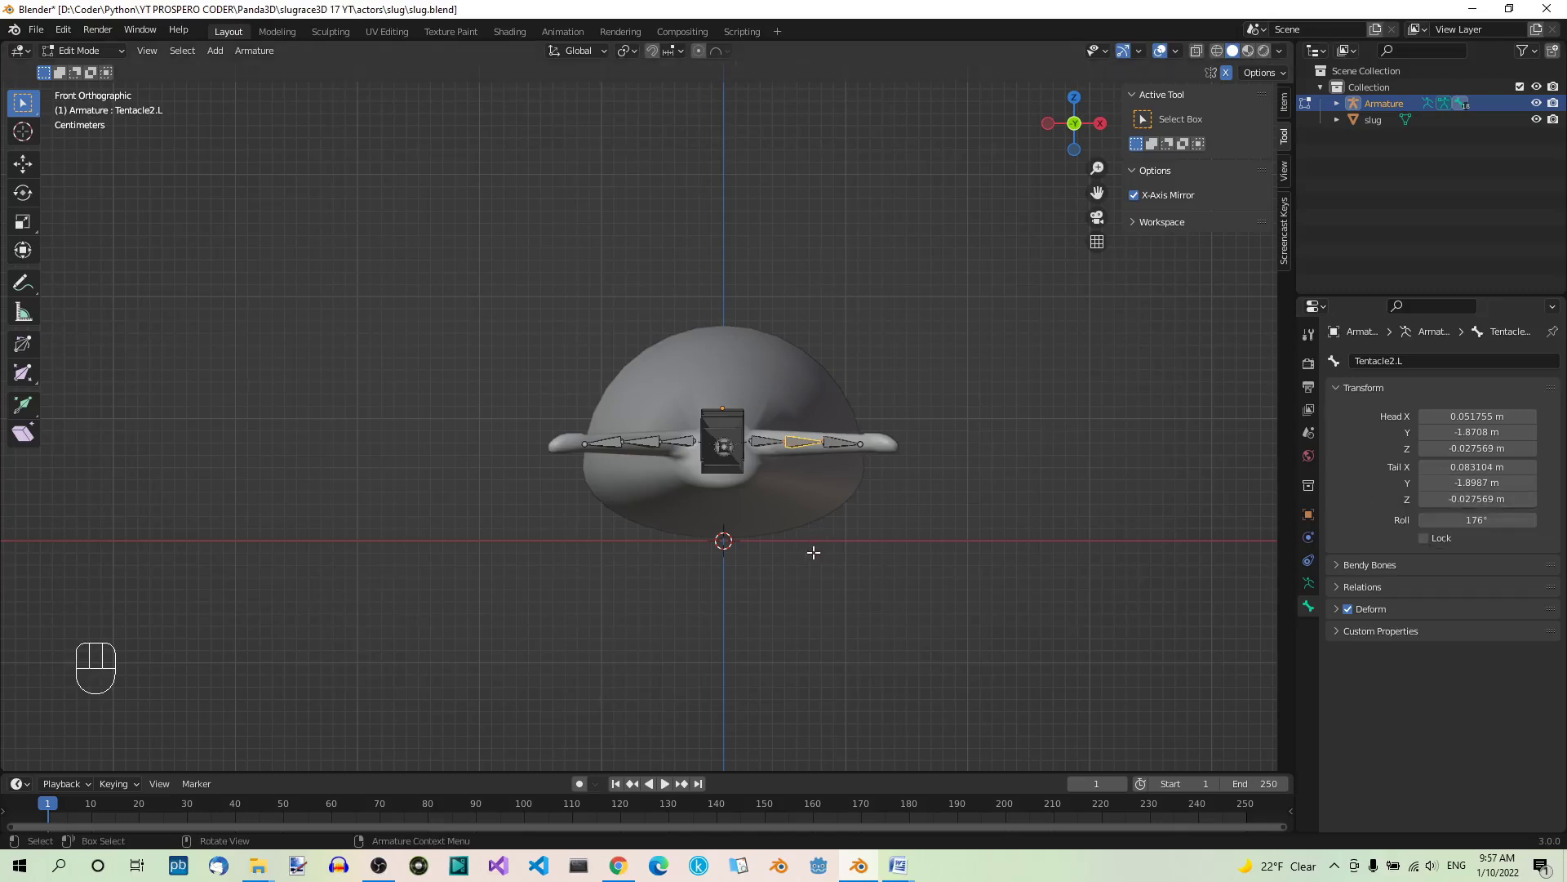
pyautogui.moveTo(664, 580); pyautogui.dragTo(760, 612, button='middle')
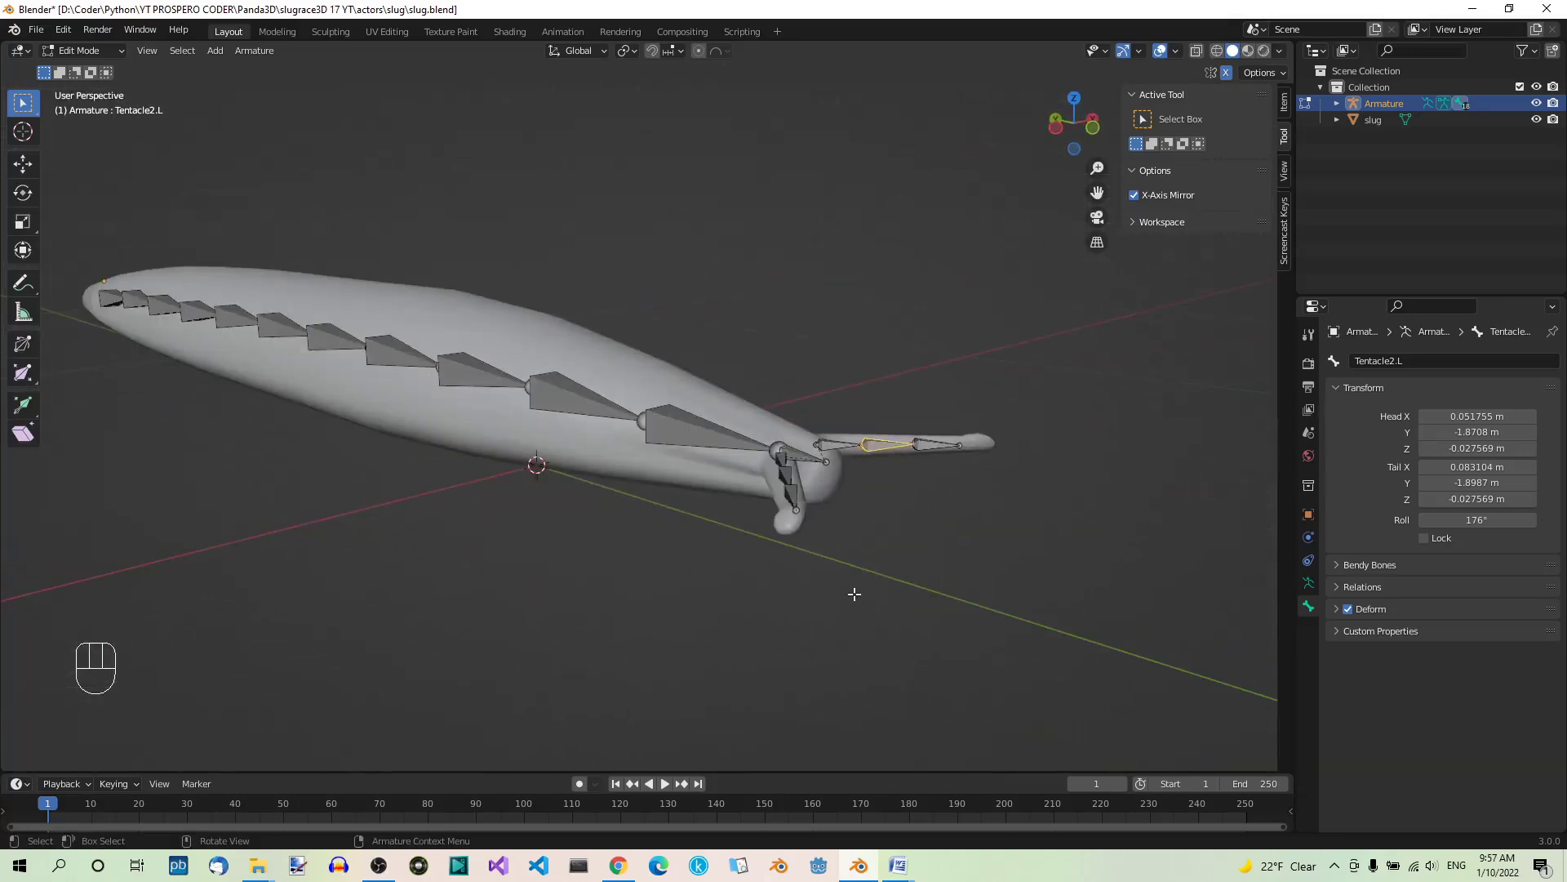